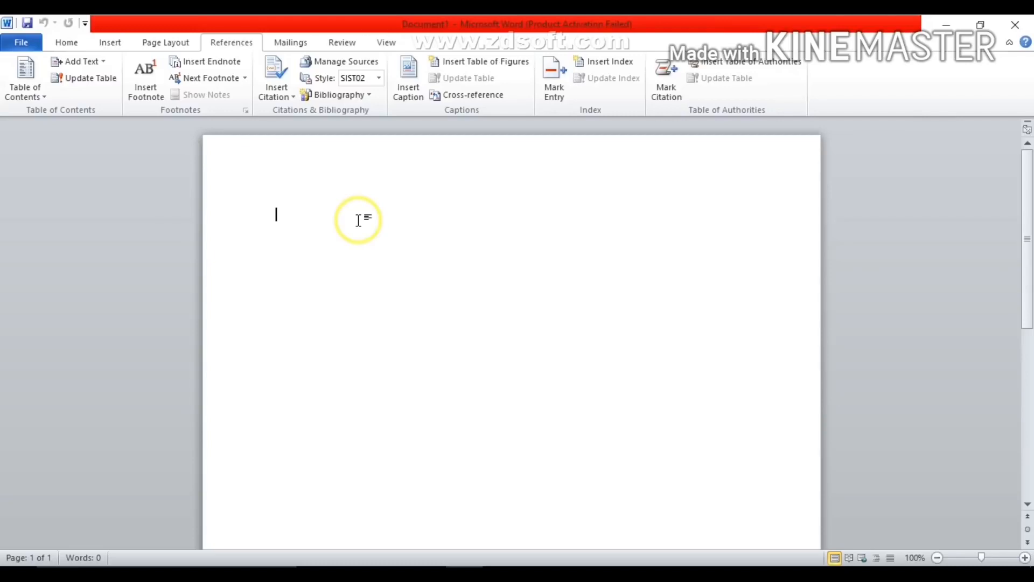
- Generate sample text with =rand(3,2) and enlarge all of it to 14 pt
{"action": "type", "text": "rand(3,2"}
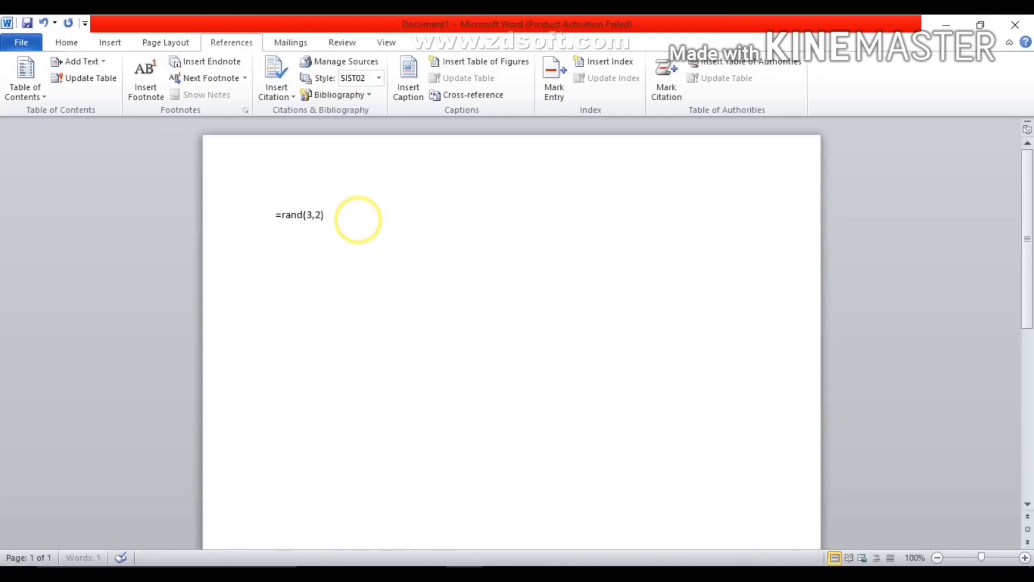
{"action": "key", "text": "Return"}
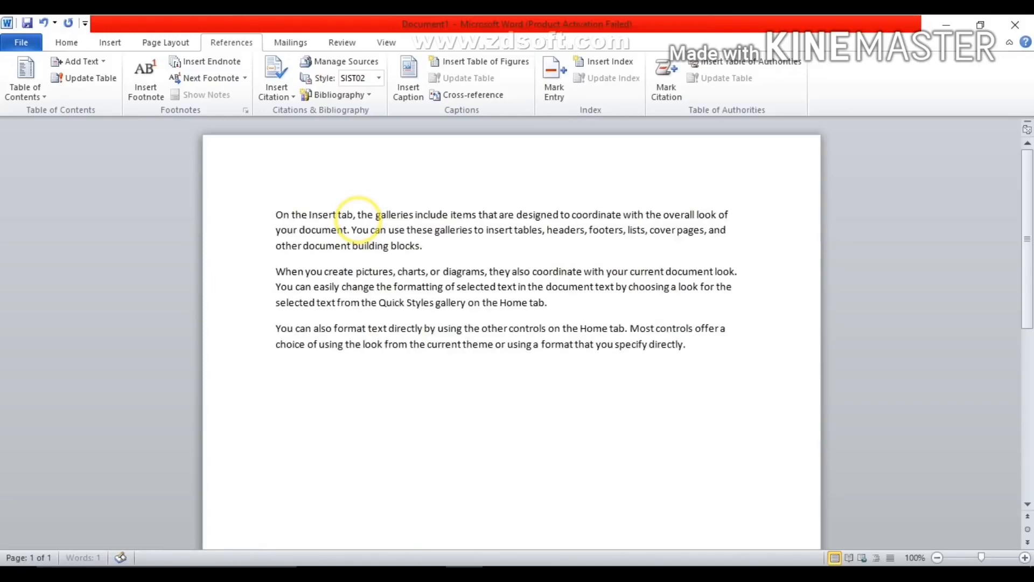
{"action": "key", "text": "ctrl+a"}
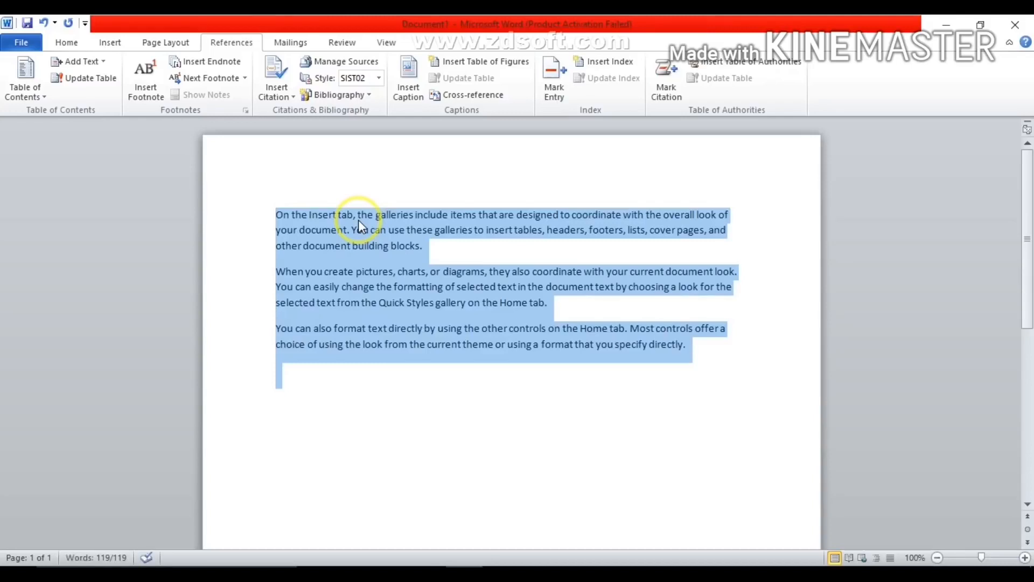
{"action": "key", "text": "ctrl+shift+period"}
{"action": "key", "text": "ctrl+shift+period"}
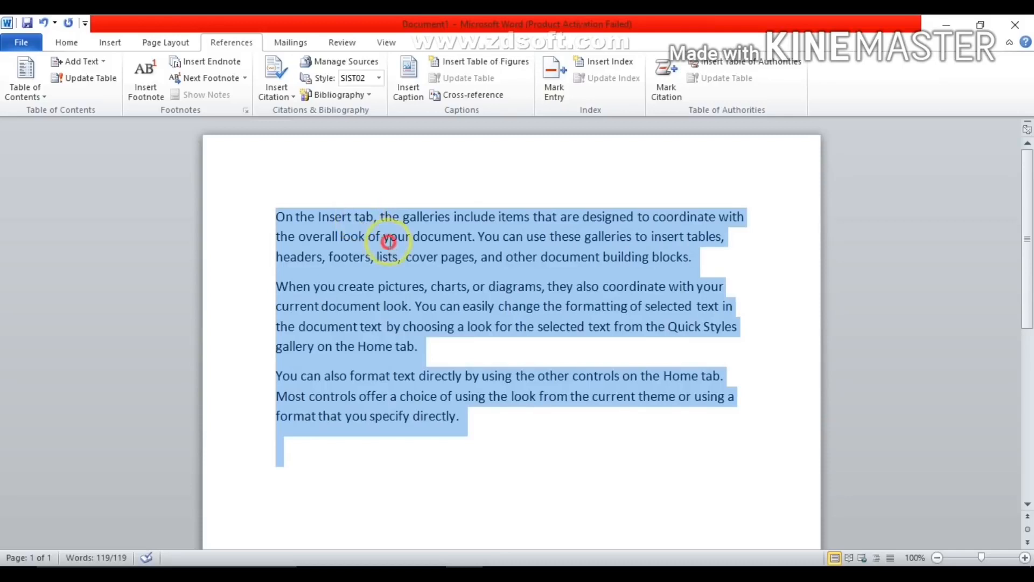
- Apply the Heading 1 style to the phrases "On the Insert tab" and "When you create pictures"
{"action": "left_click", "coordinate": [362, 215]}
{"action": "left_click_drag", "start_coordinate": [372, 217], "coordinate": [278, 216]}
{"action": "left_click", "coordinate": [60, 42]}
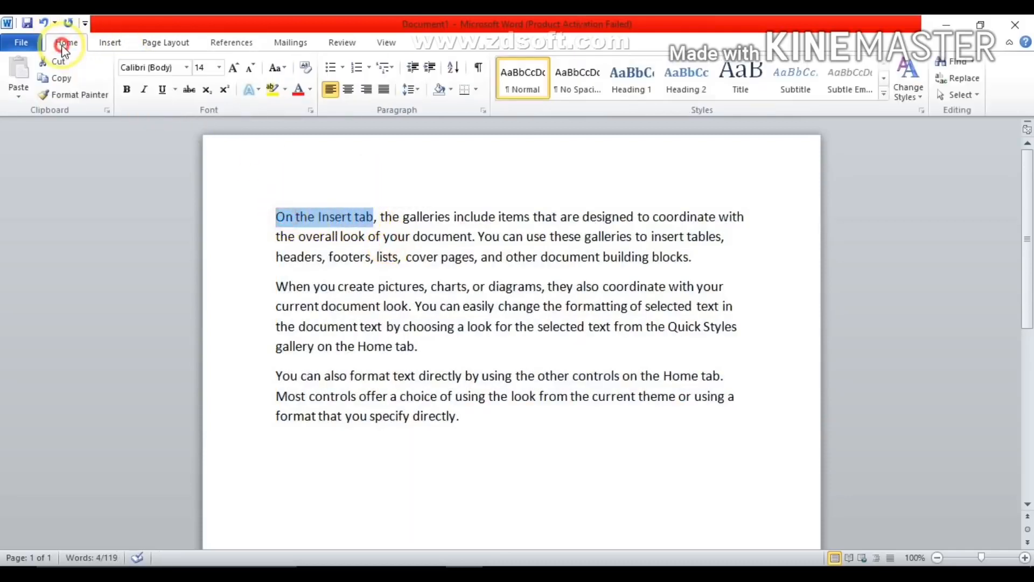
{"action": "left_click", "coordinate": [634, 88]}
{"action": "left_click_drag", "start_coordinate": [424, 286], "coordinate": [276, 287]}
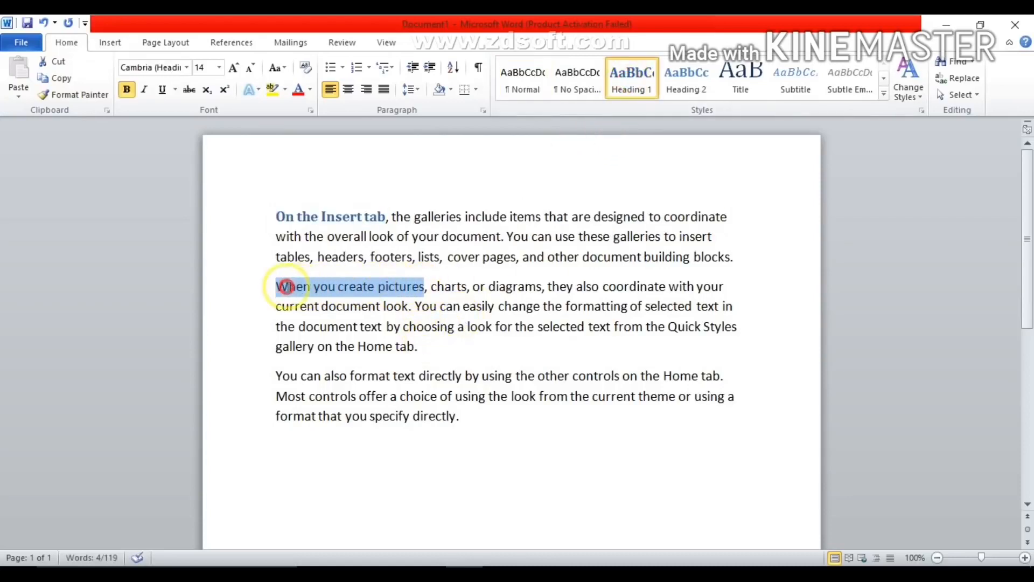
{"action": "left_click", "coordinate": [641, 75]}
{"action": "left_click", "coordinate": [435, 441]}
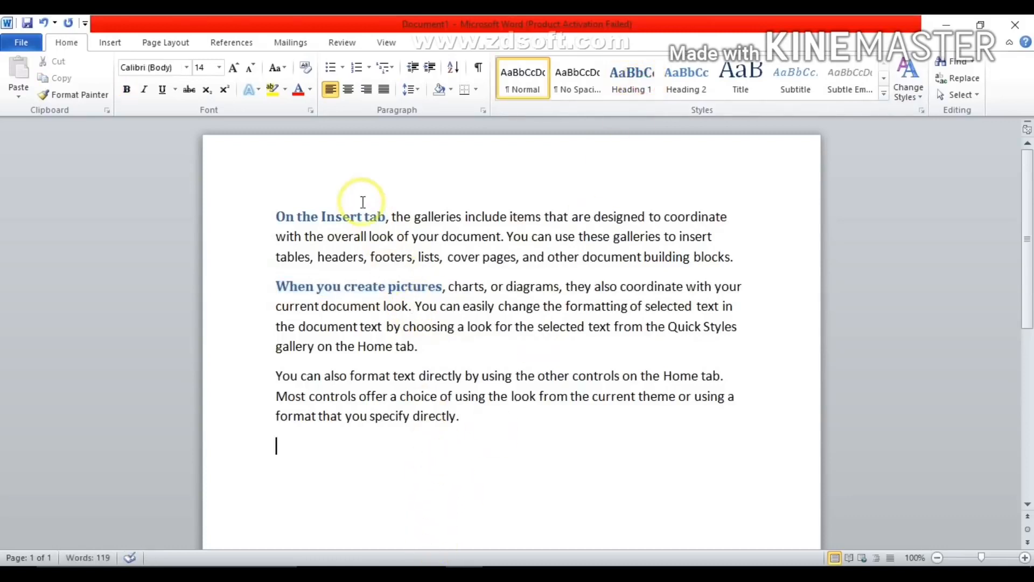
- Add an empty line above the first paragraph and insert the Automatic Table 1 table of contents there
{"action": "left_click", "coordinate": [276, 216]}
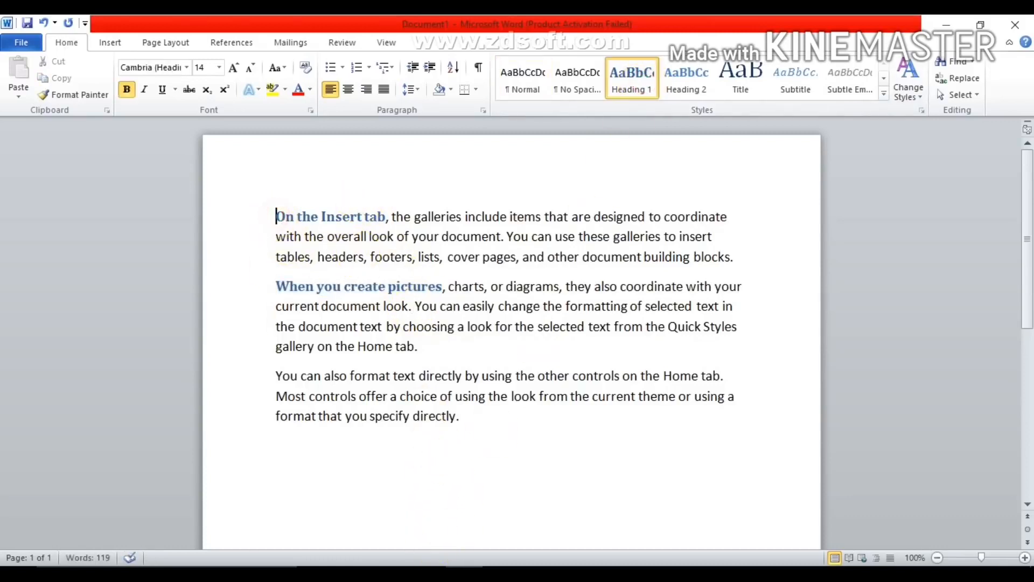
{"action": "key", "text": "Return"}
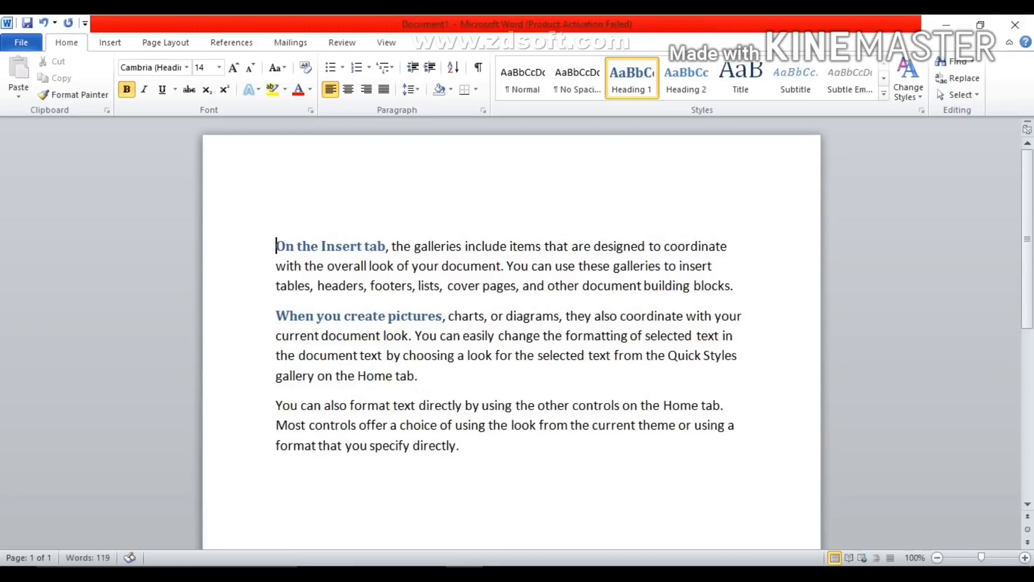
{"action": "left_click", "coordinate": [279, 211]}
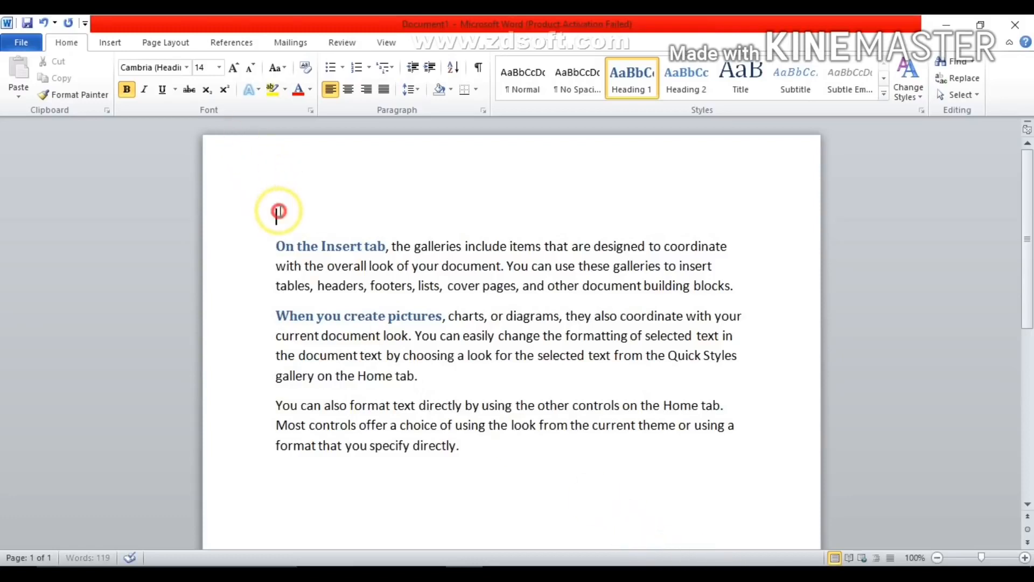
{"action": "left_click", "coordinate": [245, 43]}
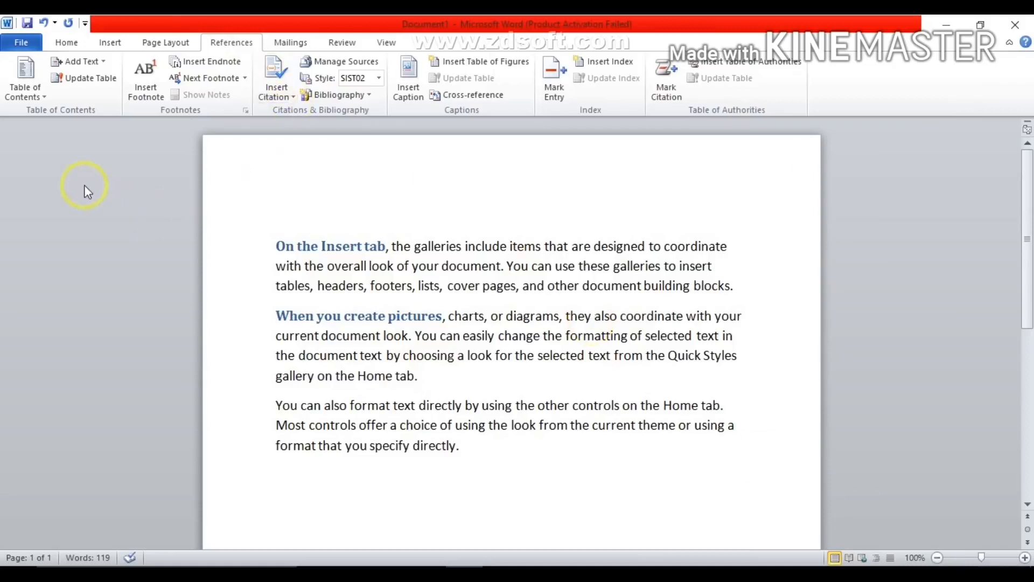
{"action": "left_click", "coordinate": [29, 95]}
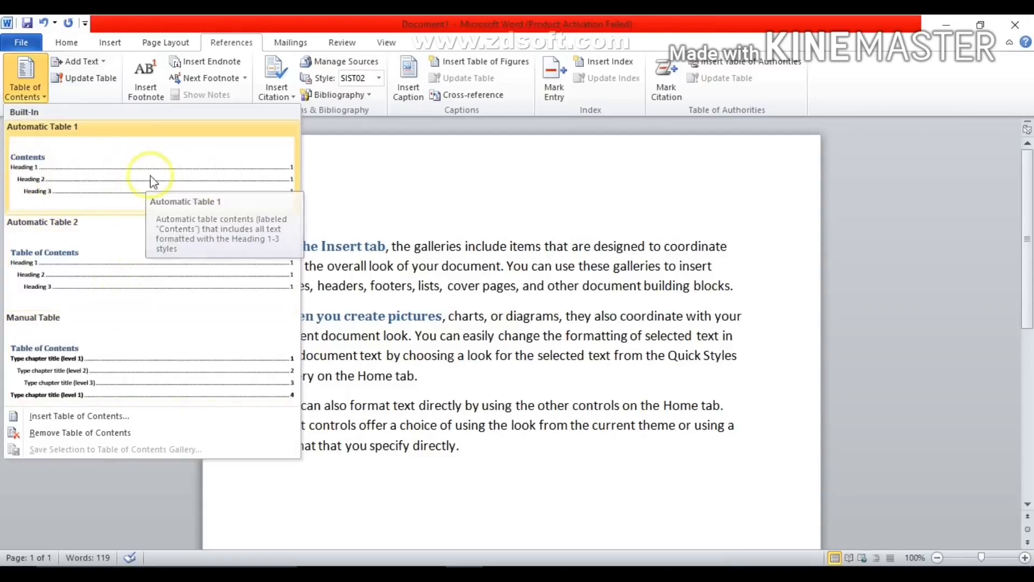
{"action": "left_click", "coordinate": [125, 176]}
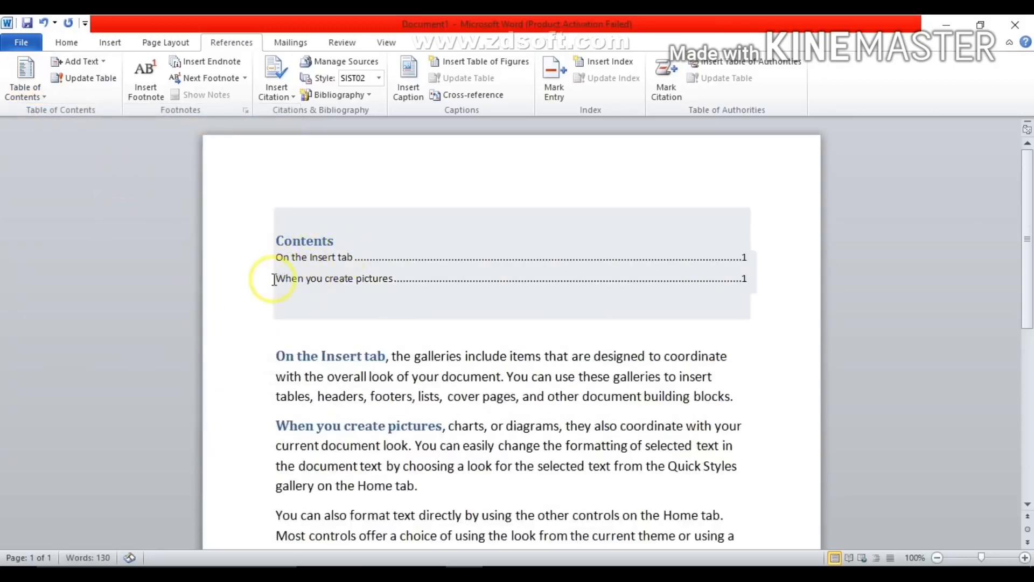
{"action": "left_click", "coordinate": [344, 326]}
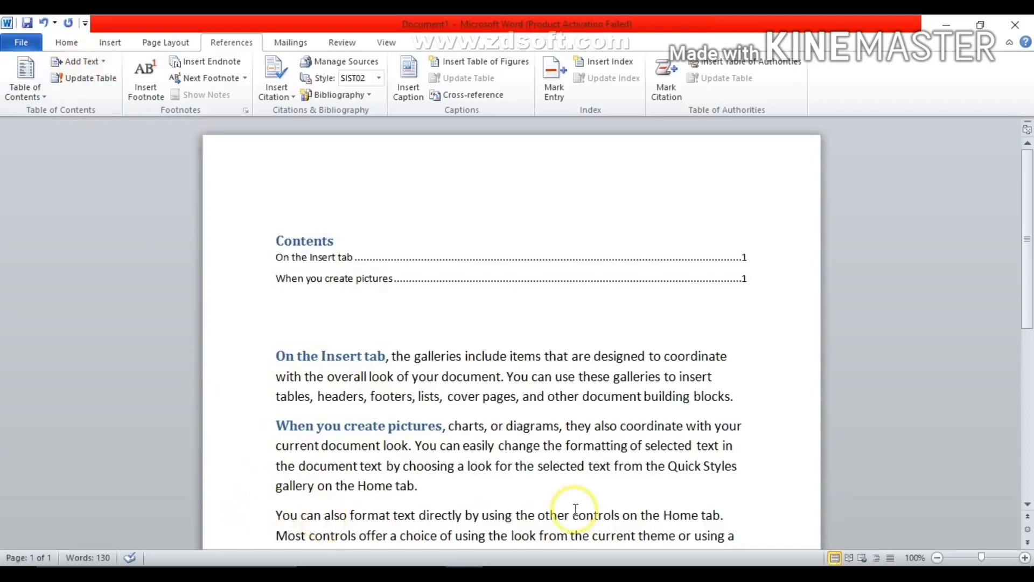
- Split "You can also format" onto its own line and mark it as Level 1 text for the table of contents
{"action": "left_click_drag", "start_coordinate": [1027, 268], "coordinate": [1028, 324]}
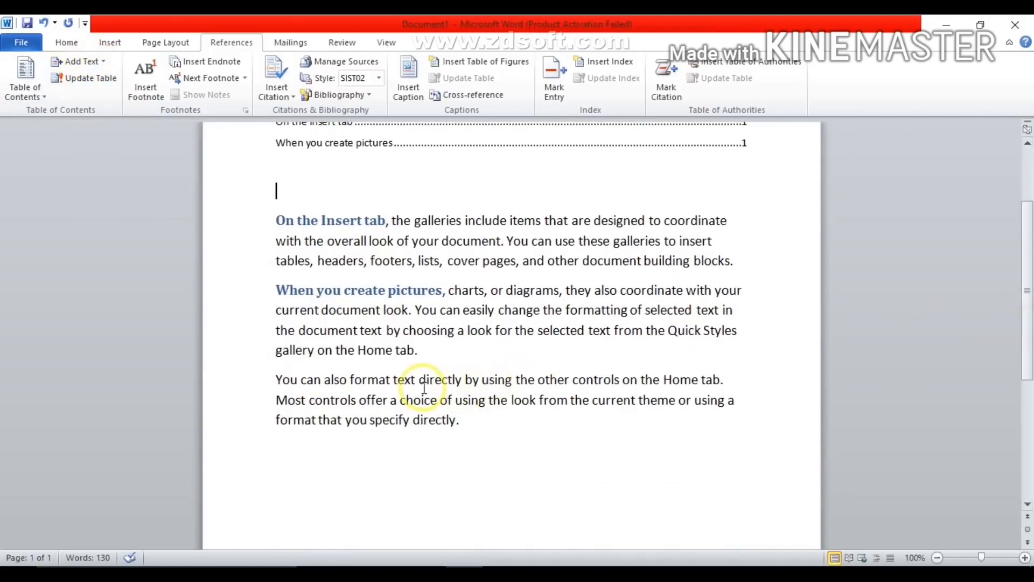
{"action": "left_click", "coordinate": [391, 382]}
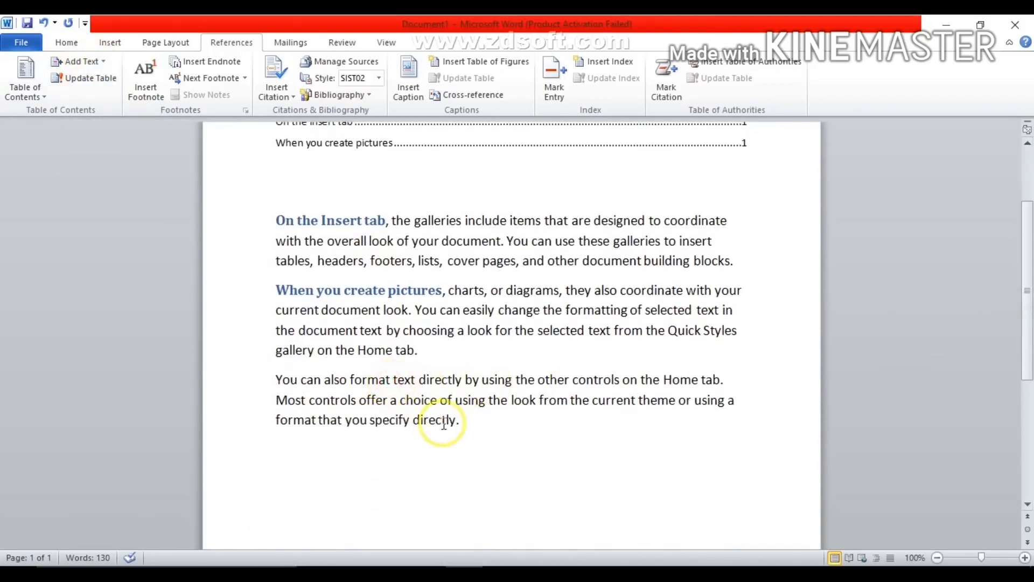
{"action": "key", "text": "Return"}
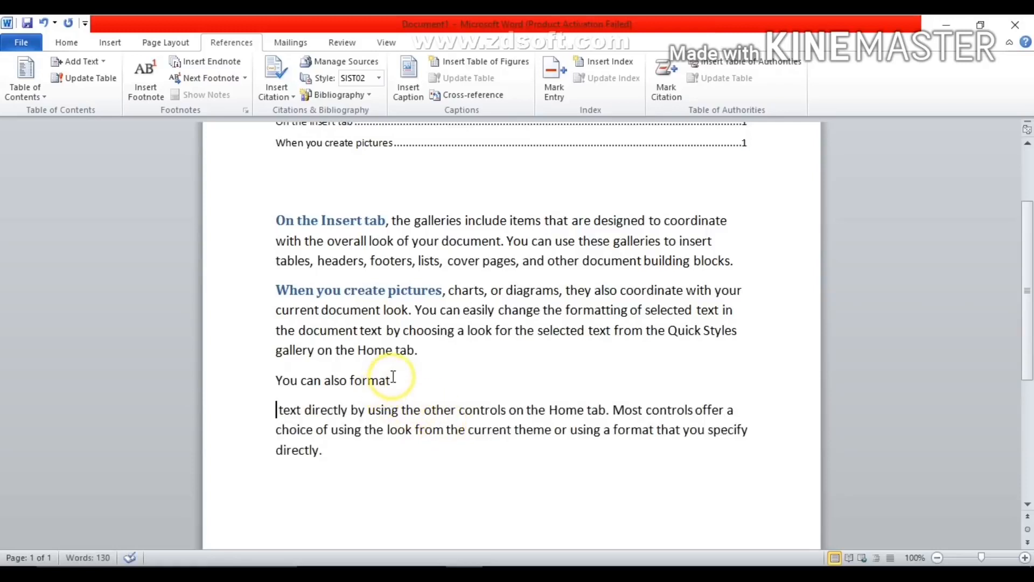
{"action": "left_click_drag", "start_coordinate": [393, 380], "coordinate": [278, 379]}
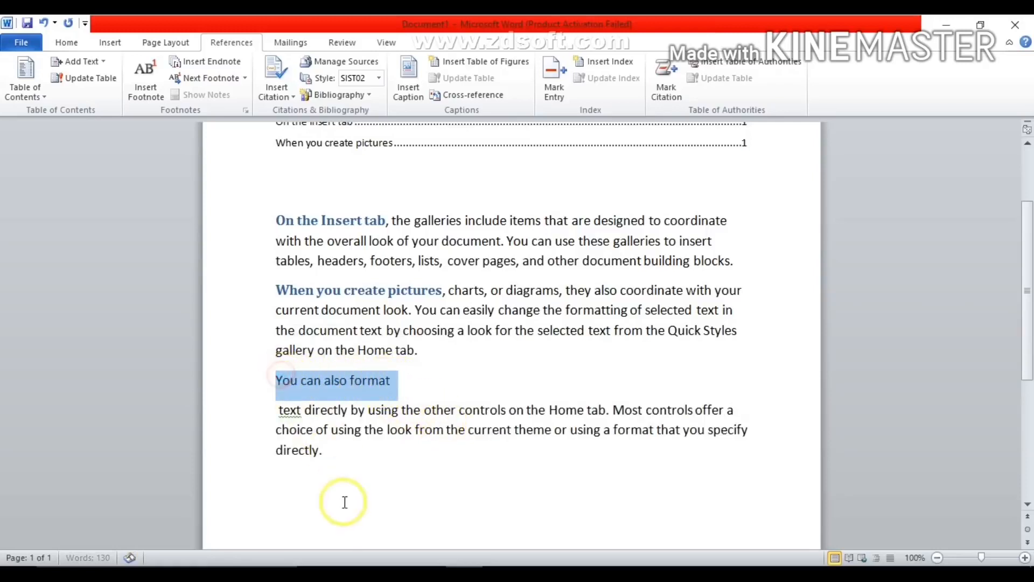
{"action": "left_click", "coordinate": [106, 61]}
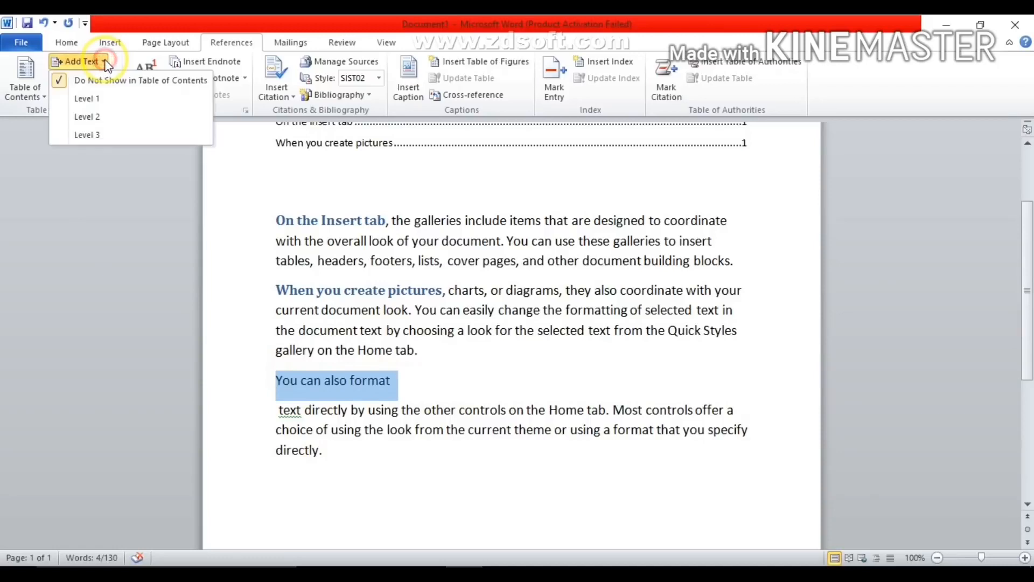
{"action": "left_click", "coordinate": [92, 99]}
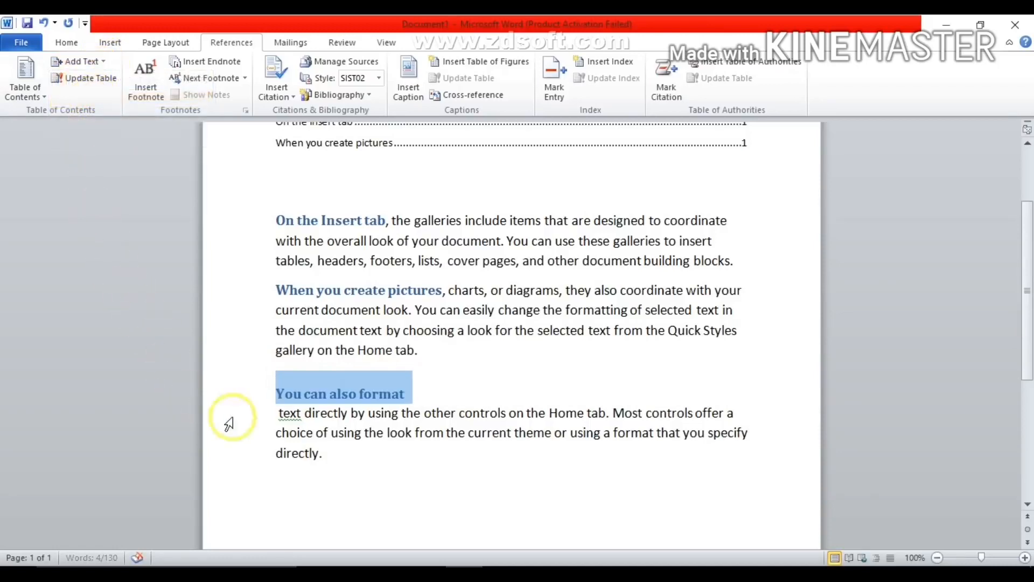
{"action": "left_click", "coordinate": [402, 396]}
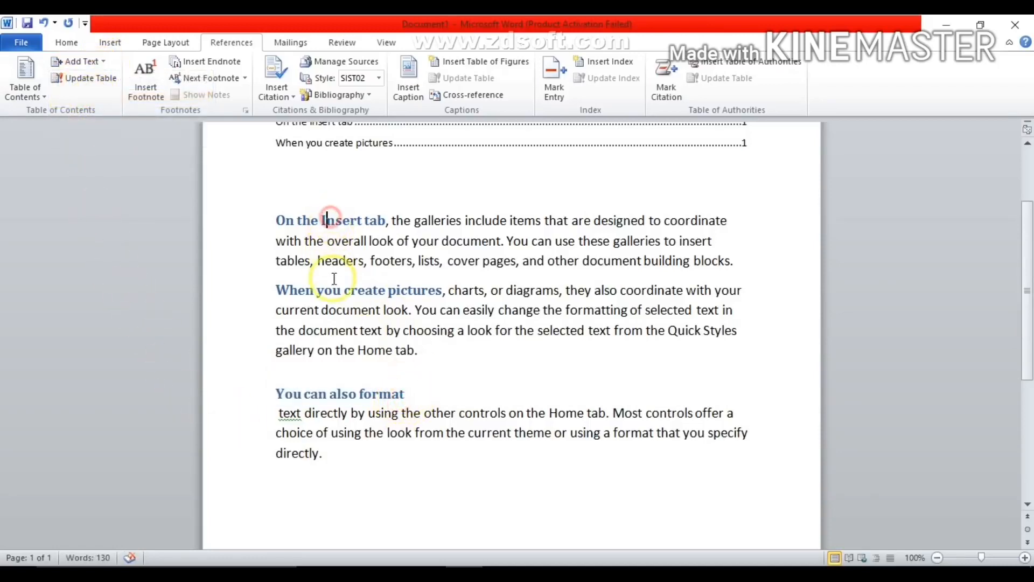
{"action": "left_click", "coordinate": [337, 394]}
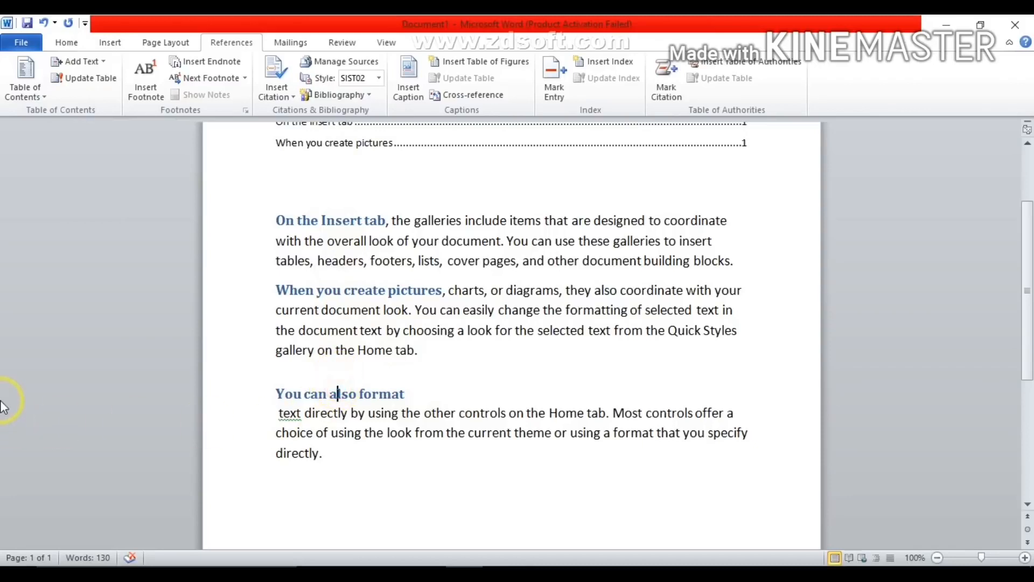
- Update the entire table of contents to include the new heading
{"action": "left_click_drag", "start_coordinate": [1030, 311], "coordinate": [979, 258]}
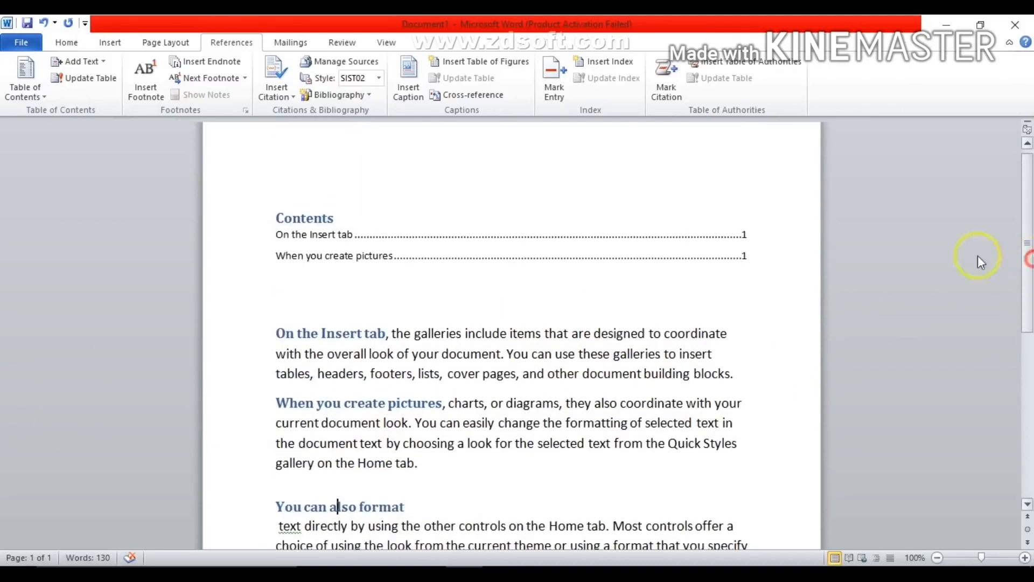
{"action": "left_click", "coordinate": [343, 251]}
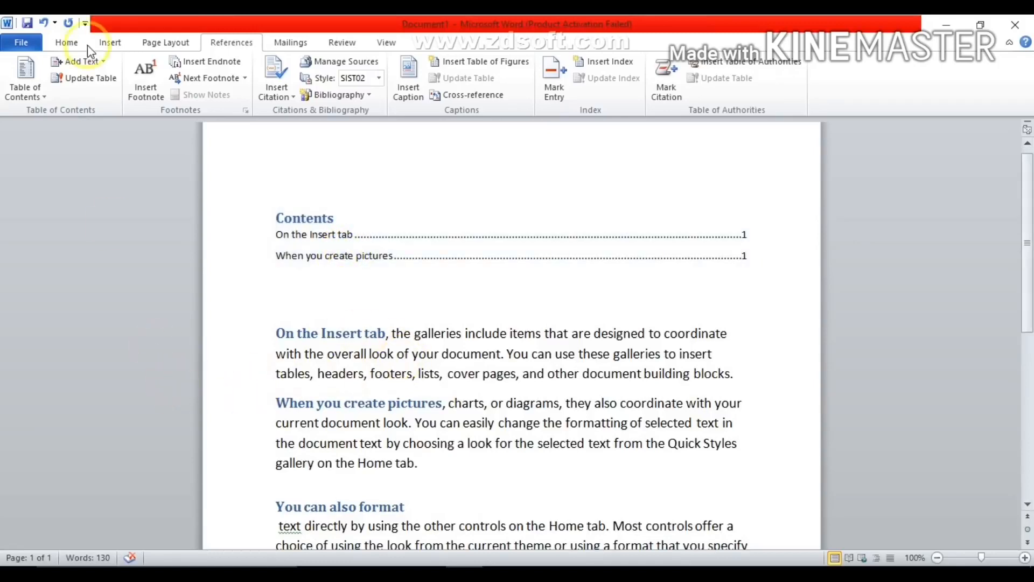
{"action": "left_click", "coordinate": [87, 79]}
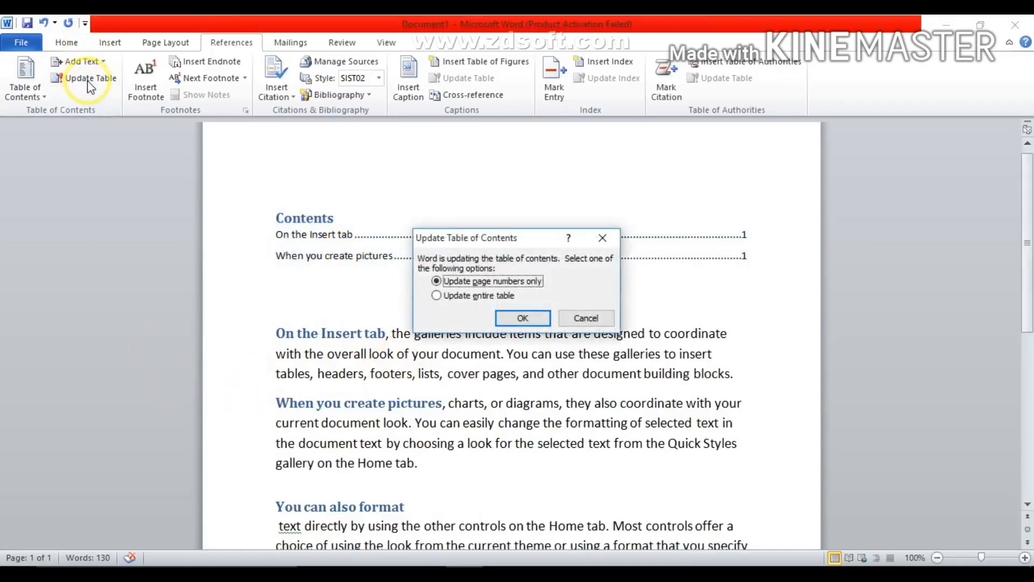
{"action": "left_click", "coordinate": [467, 297]}
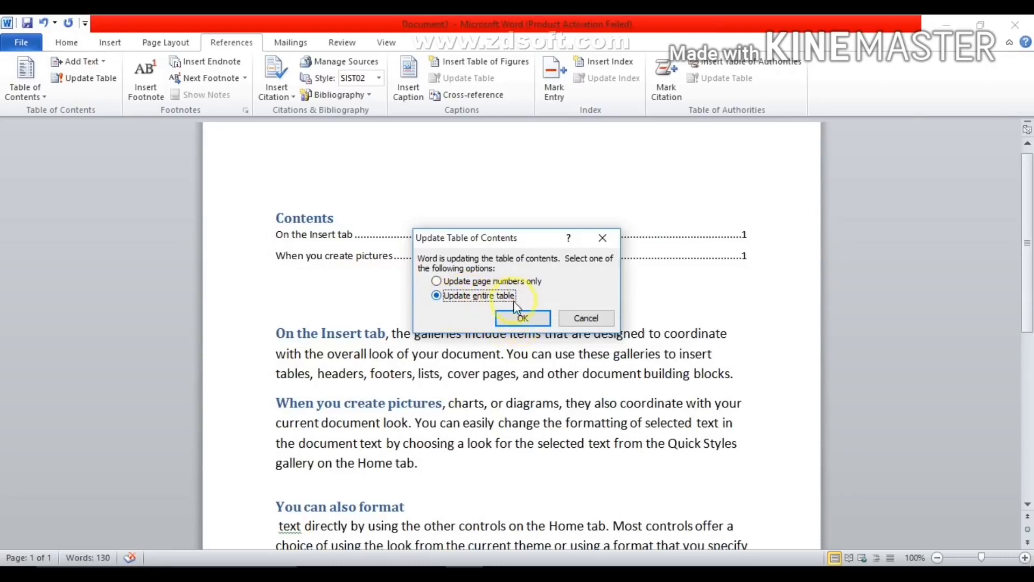
{"action": "left_click", "coordinate": [521, 319]}
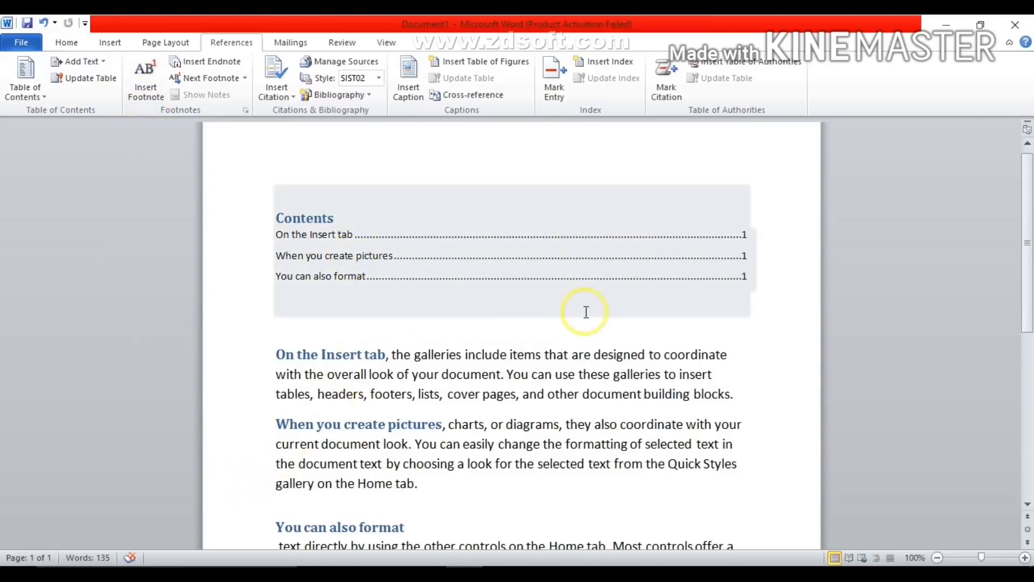
- Insert a footnote at the end of the "On the Insert tab" paragraph reading "This paragraph is very impo."
{"action": "left_click_drag", "start_coordinate": [1029, 219], "coordinate": [1029, 250]}
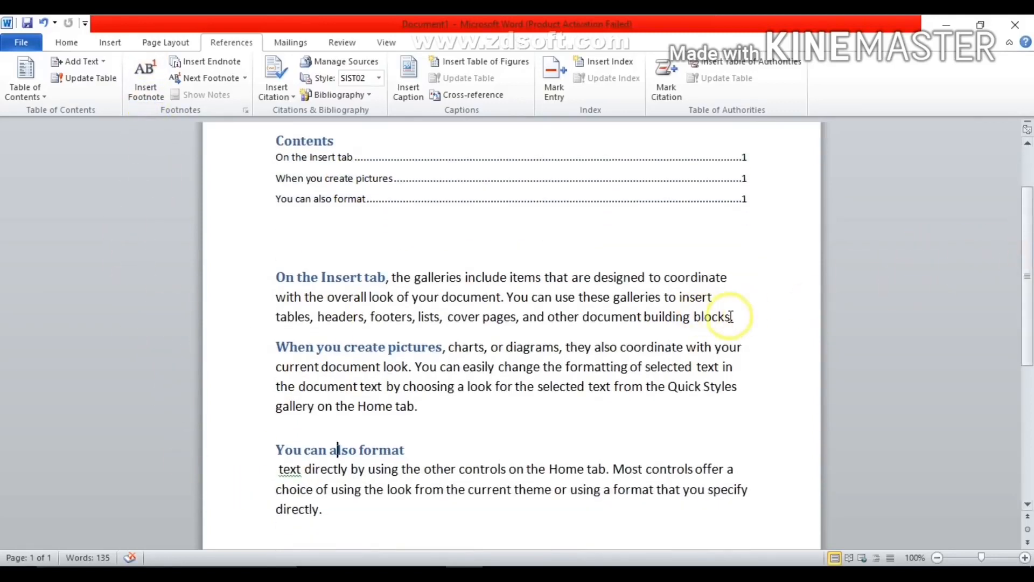
{"action": "left_click", "coordinate": [751, 316]}
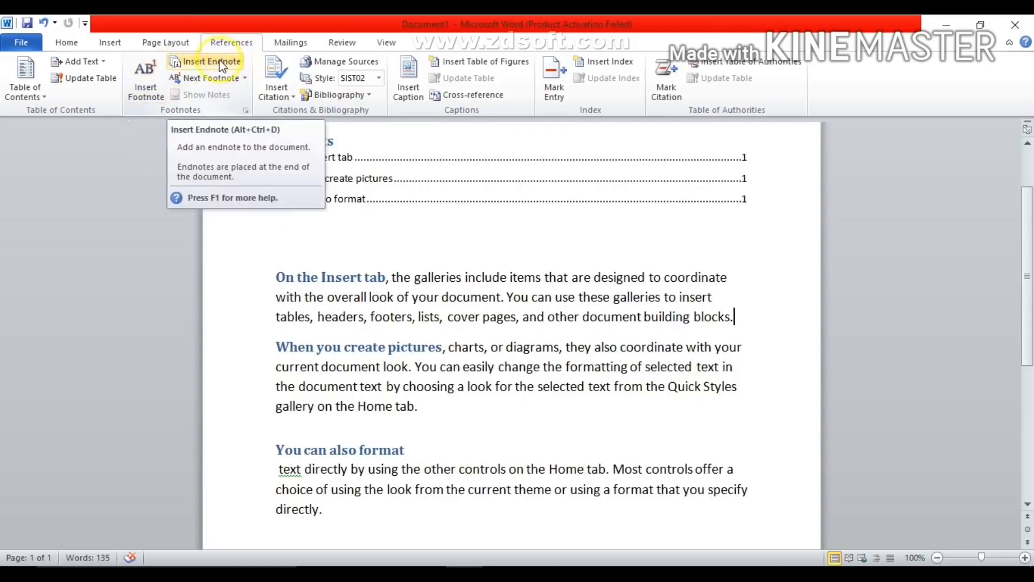
{"action": "left_click", "coordinate": [143, 91]}
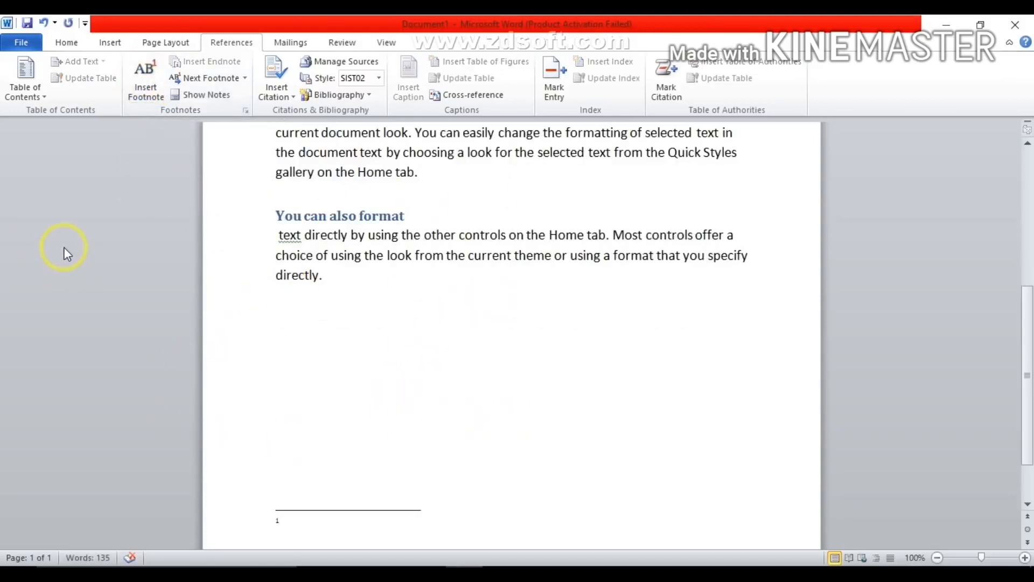
{"action": "type", "text": "thisn"}
{"action": "key", "text": "BackSpace"}
{"action": "key", "text": "BackSpace"}
{"action": "type", "text": "paragraph is"}
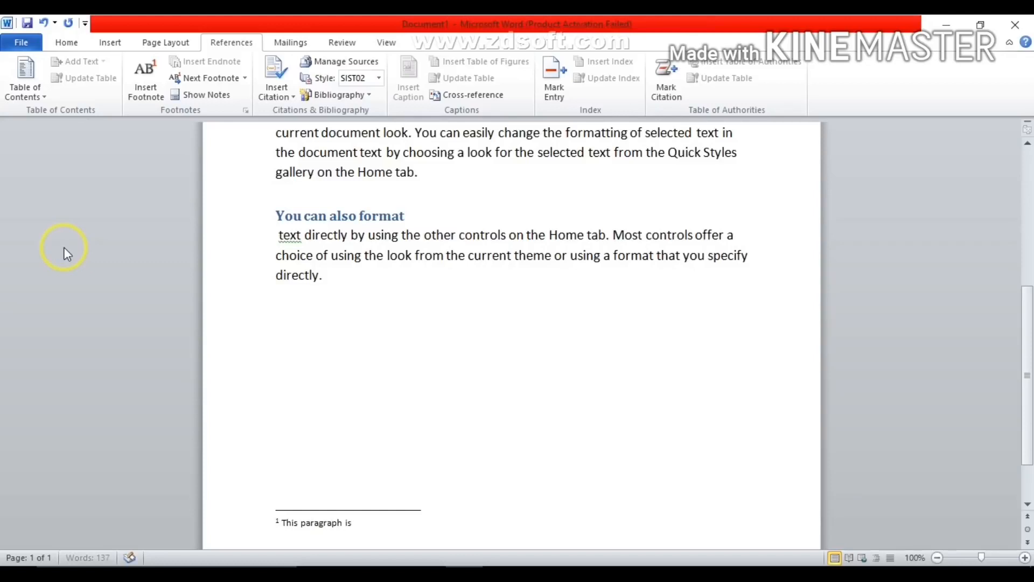
{"action": "type", "text": " very imo"}
{"action": "key", "text": "BackSpace"}
{"action": "type", "text": "por"}
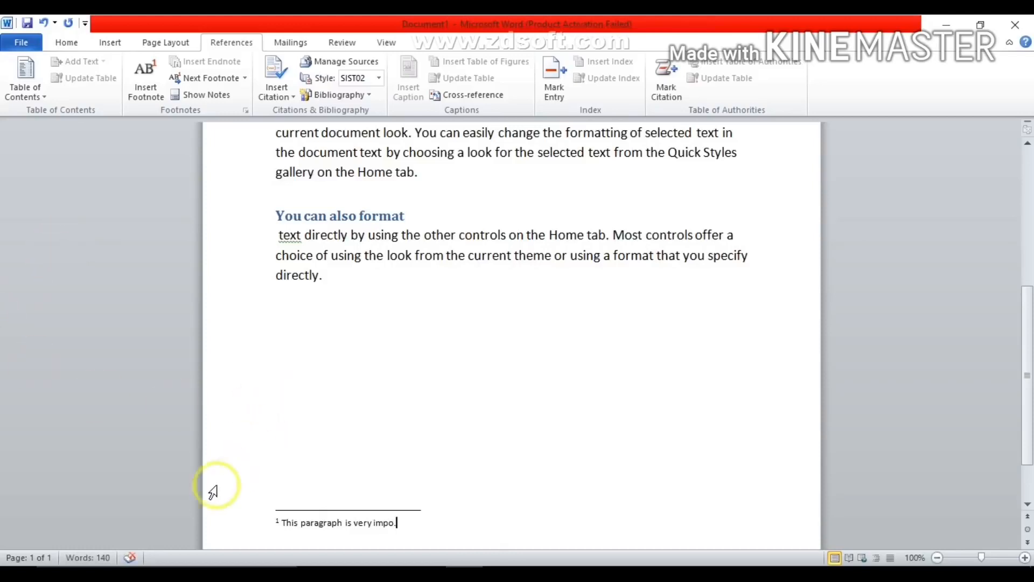
{"action": "left_click_drag", "start_coordinate": [1028, 419], "coordinate": [1029, 339]}
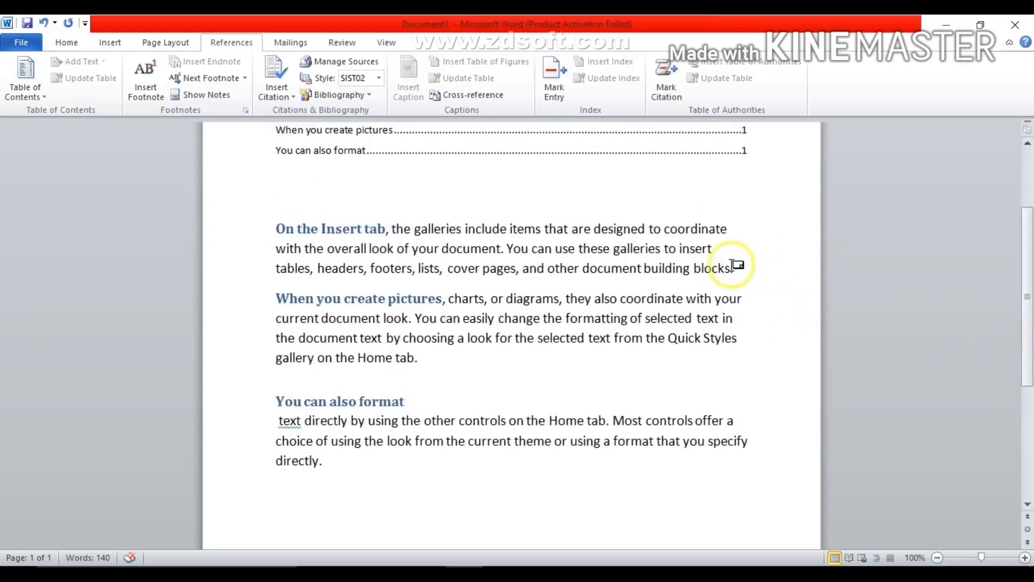
{"action": "mouse_move", "coordinate": [734, 264]}
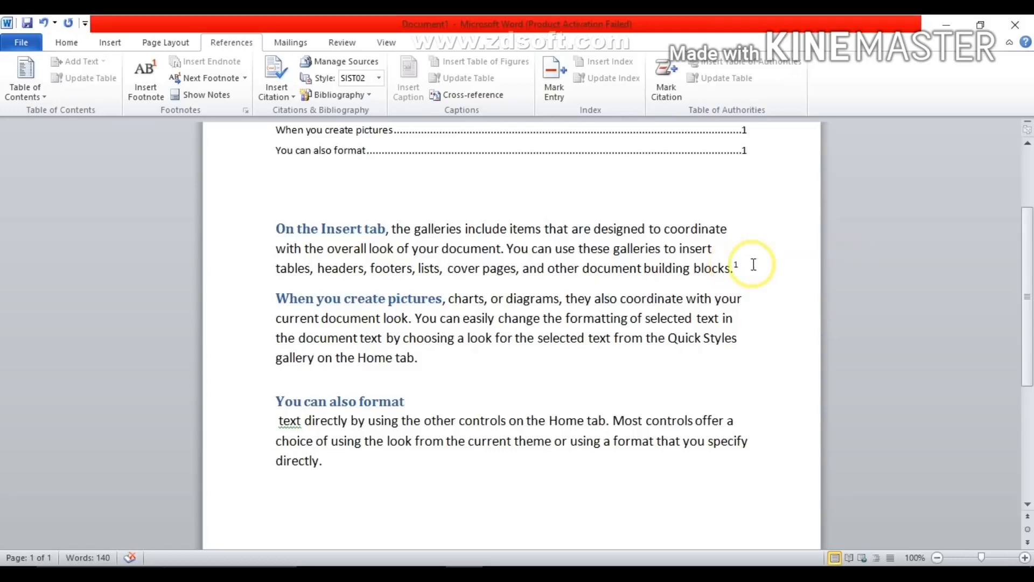
- Insert an endnote at the end of the "When you create pictures" paragraph reading "Some mistake this para."
{"action": "left_click", "coordinate": [426, 362]}
{"action": "left_click", "coordinate": [310, 135]}
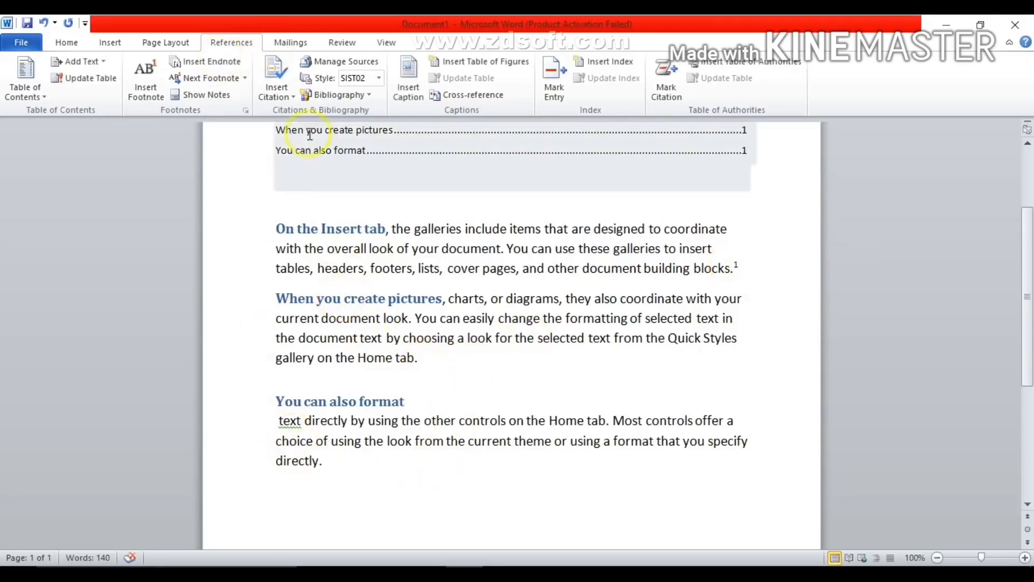
{"action": "left_click", "coordinate": [205, 63]}
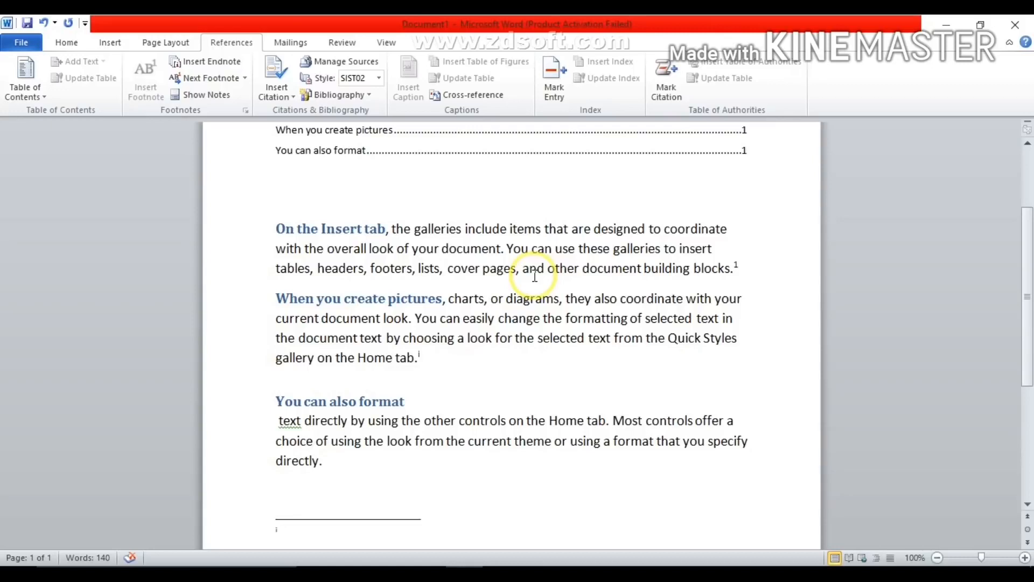
{"action": "type", "text": "so"}
{"action": "type", "text": "me"}
{"action": "type", "text": " mis"}
{"action": "type", "text": "ta"}
{"action": "type", "text": "ke"}
{"action": "type", "text": " ti"}
{"action": "type", "text": "his"}
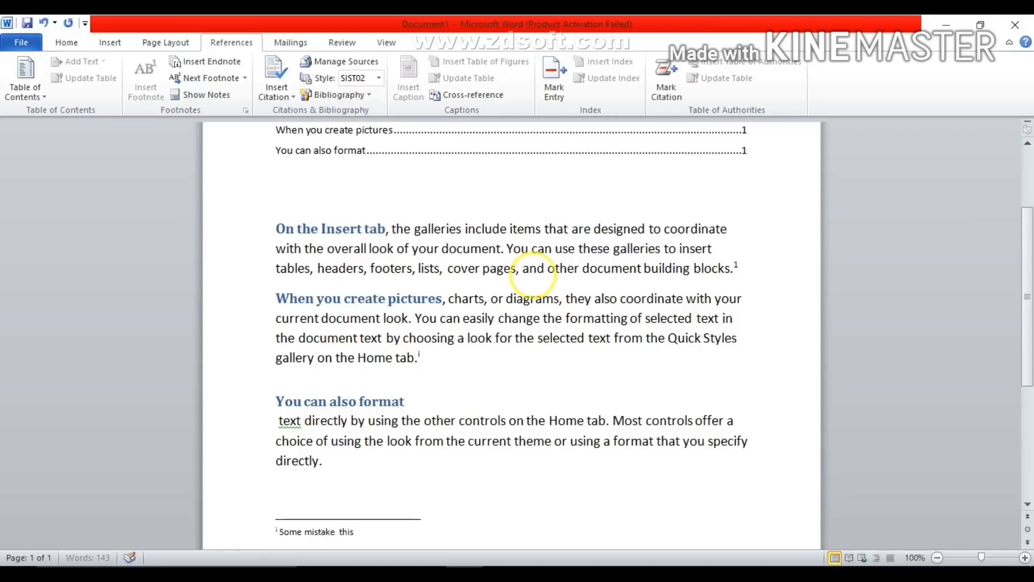
{"action": "type", "text": " para."}
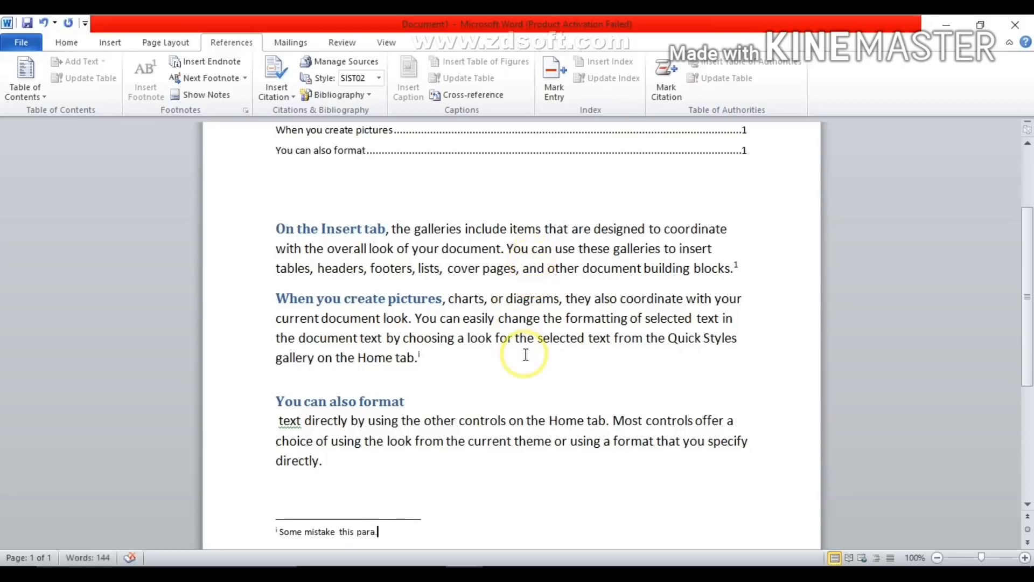
- Check the footnote and endnote navigation options, and show the document's endnote area using Show Notes
{"action": "mouse_move", "coordinate": [422, 355]}
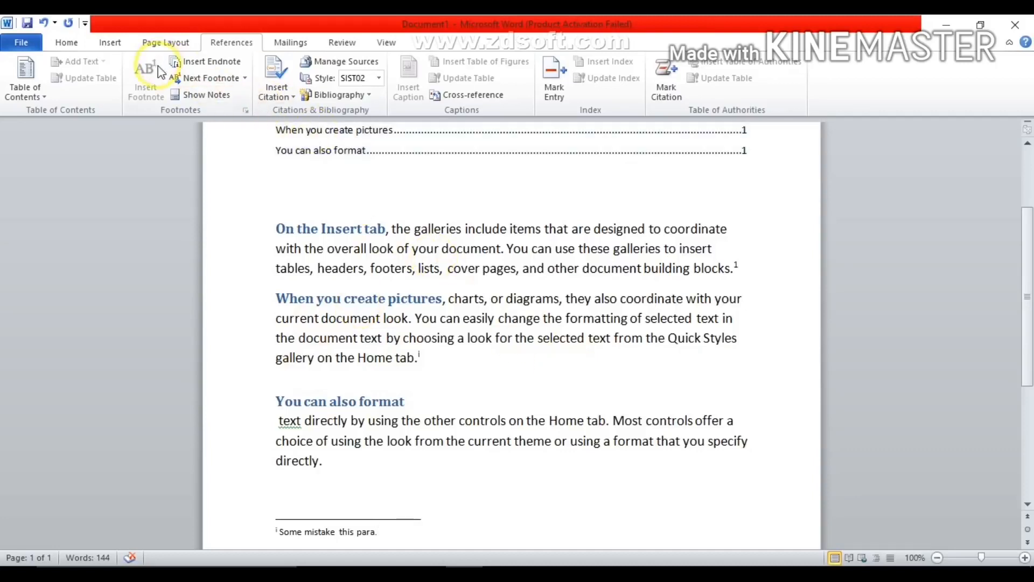
{"action": "left_click", "coordinate": [245, 79]}
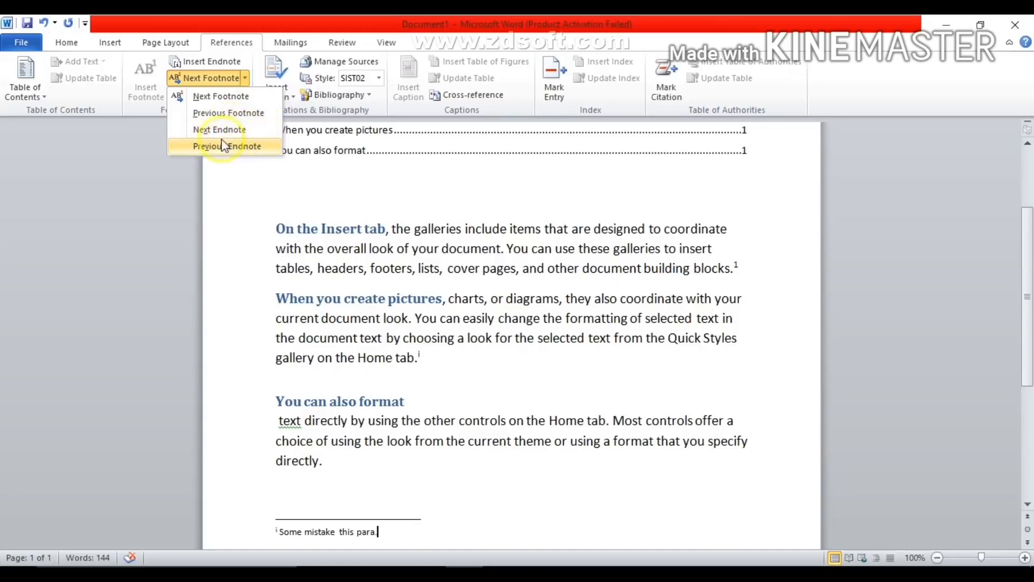
{"action": "left_click", "coordinate": [242, 186]}
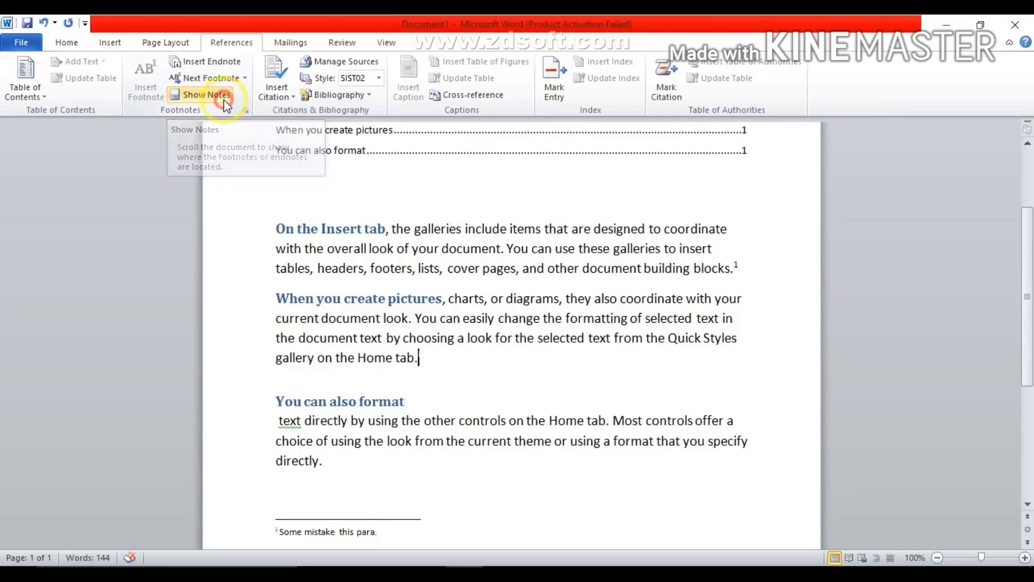
{"action": "left_click", "coordinate": [209, 97]}
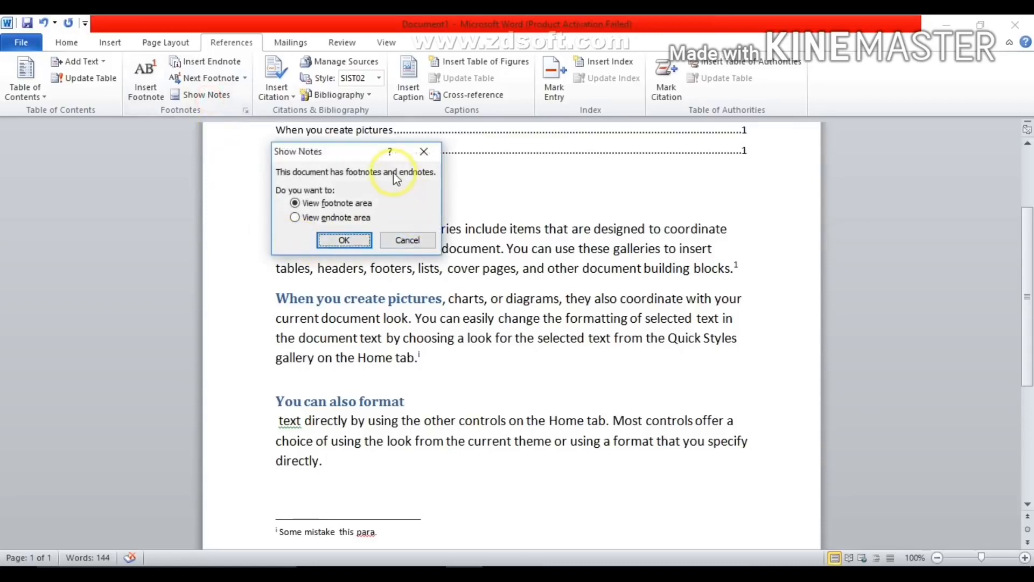
{"action": "left_click_drag", "start_coordinate": [348, 149], "coordinate": [356, 129]}
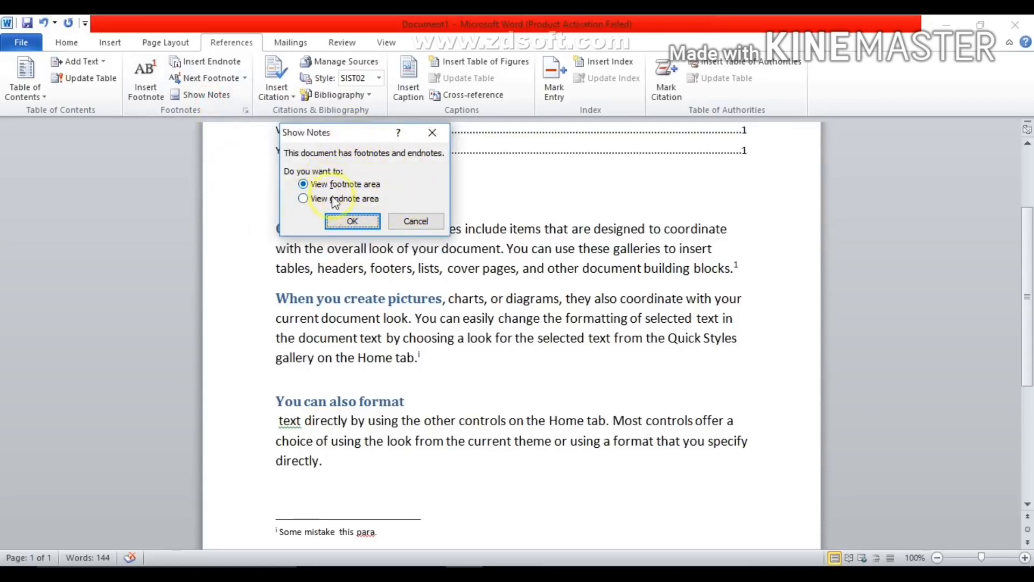
{"action": "left_click", "coordinate": [302, 199]}
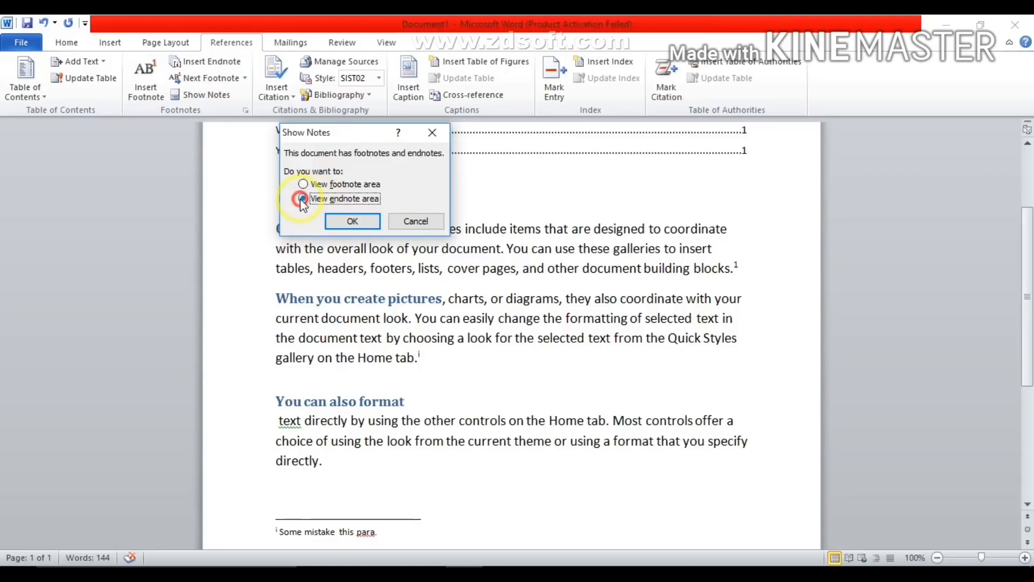
{"action": "left_click", "coordinate": [353, 220]}
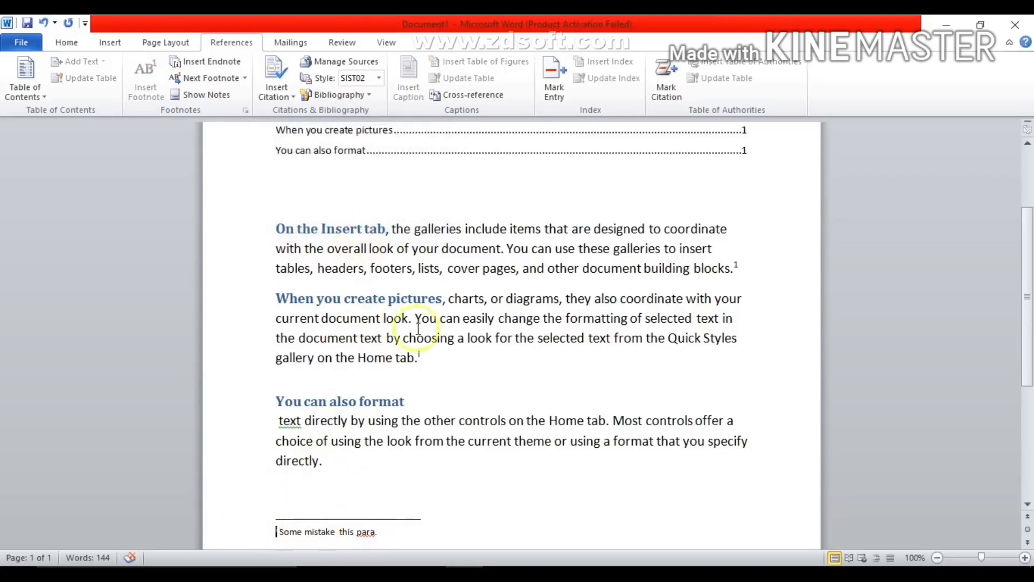
- Cite a new Book source after the "On the Insert tab" paragraph, entering the author's name, title "star world" and year 2018
{"action": "left_click", "coordinate": [288, 131]}
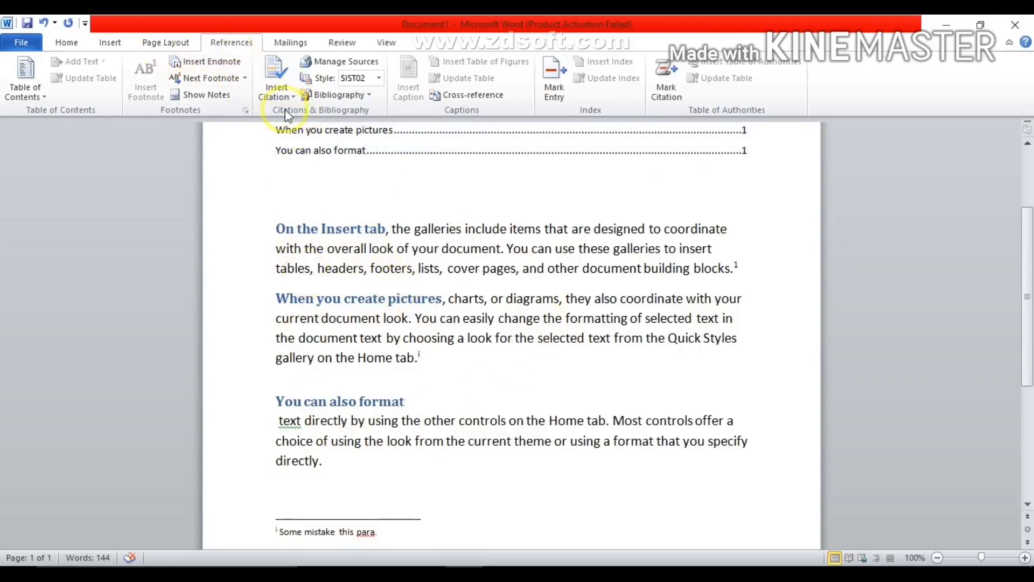
{"action": "left_click", "coordinate": [755, 267]}
{"action": "left_click", "coordinate": [271, 301]}
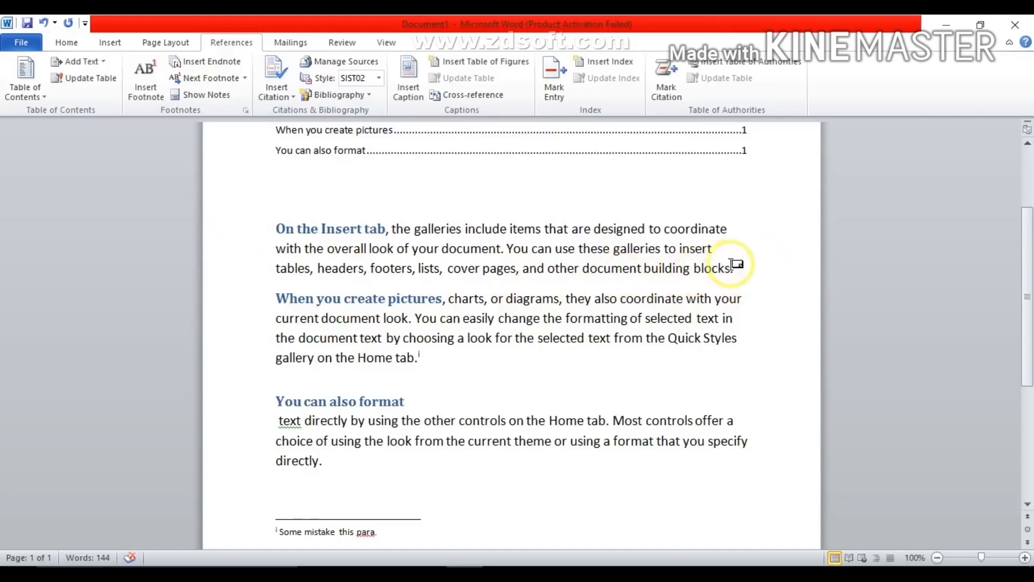
{"action": "left_click_drag", "start_coordinate": [743, 268], "coordinate": [278, 222]}
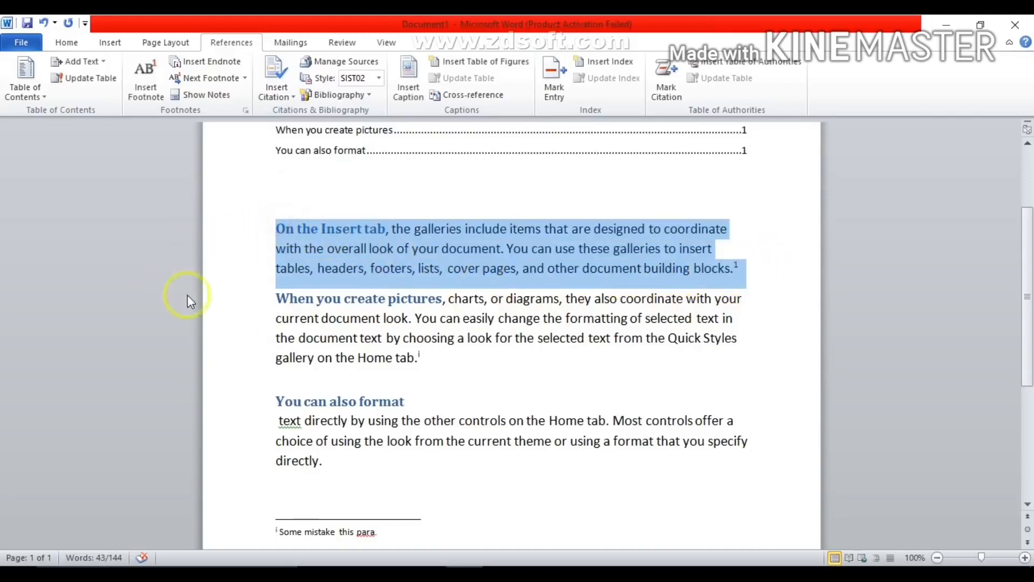
{"action": "left_click", "coordinate": [748, 270]}
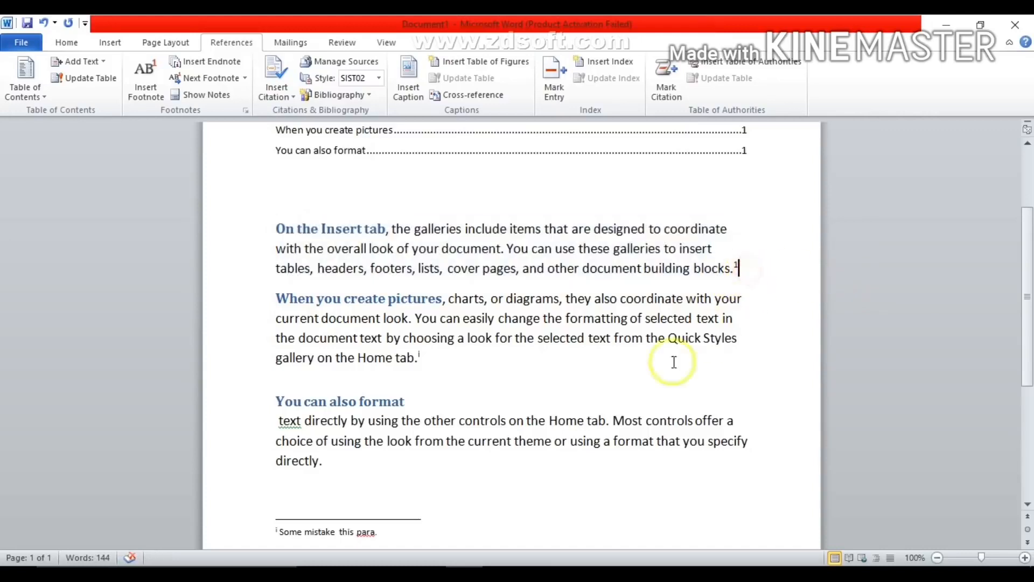
{"action": "left_click", "coordinate": [285, 98]}
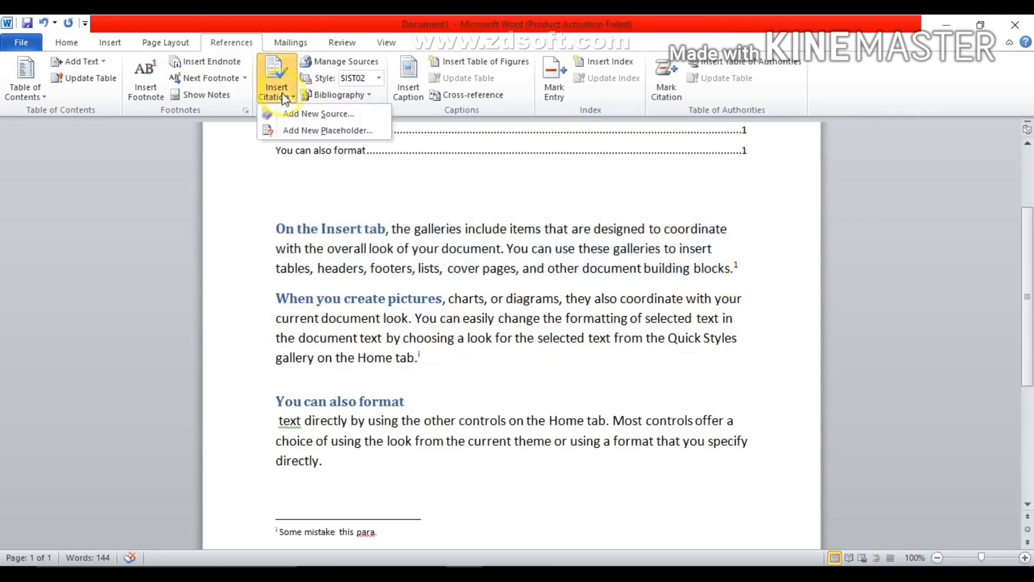
{"action": "left_click", "coordinate": [333, 115]}
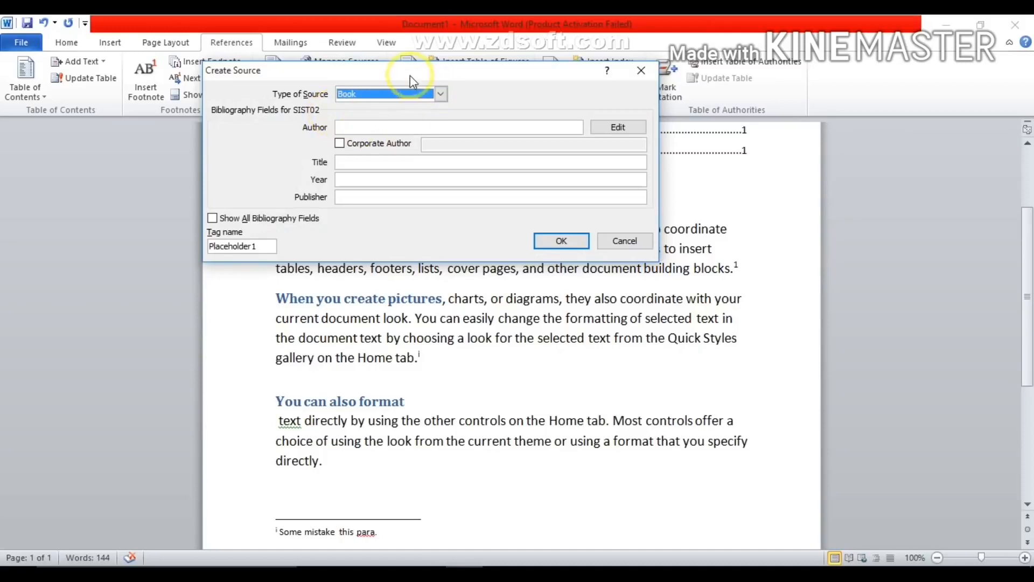
{"action": "left_click_drag", "start_coordinate": [409, 75], "coordinate": [473, 74]}
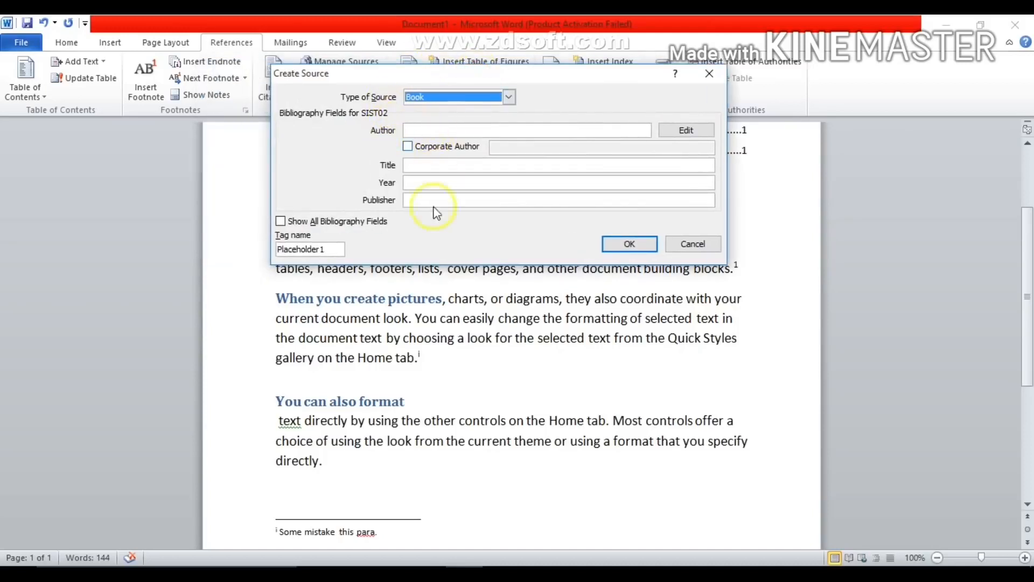
{"action": "left_click", "coordinate": [423, 130]}
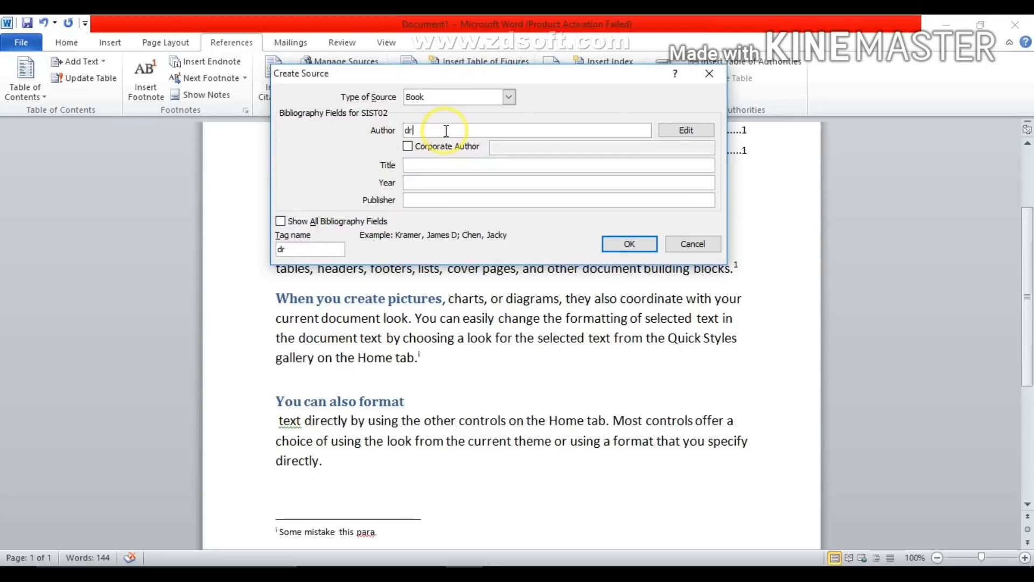
{"action": "left_click", "coordinate": [419, 167]}
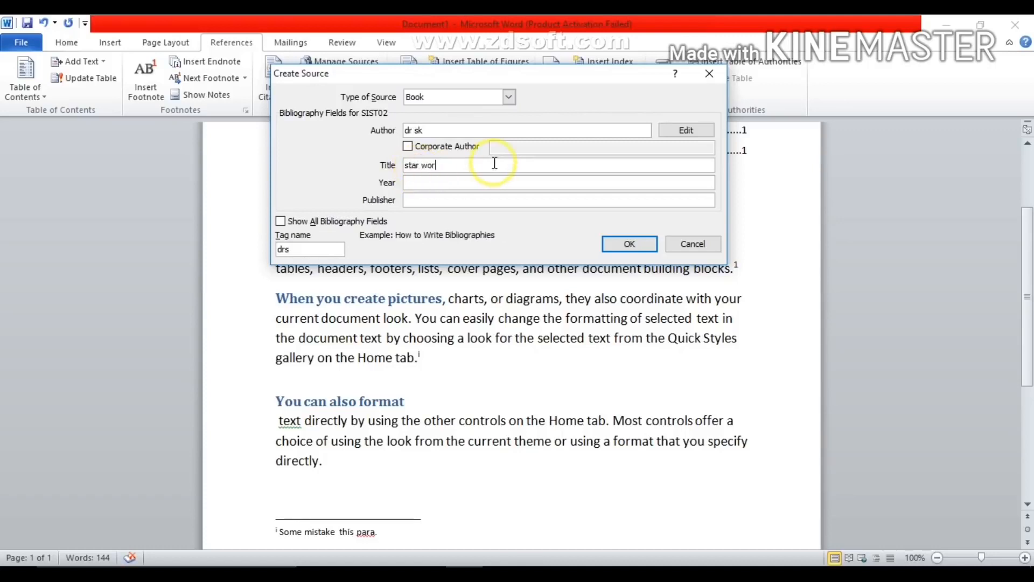
{"action": "left_click", "coordinate": [437, 184]}
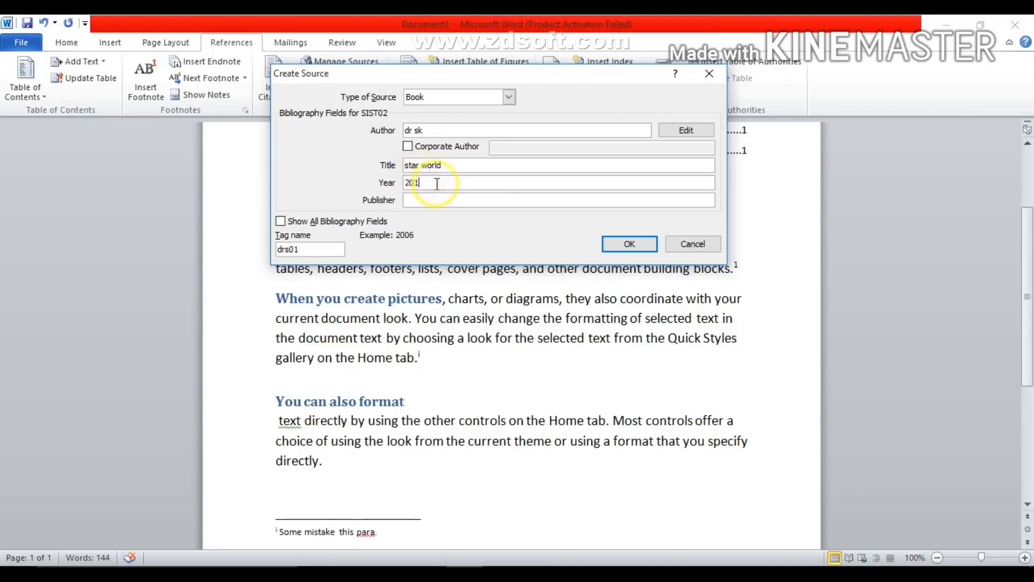
{"action": "left_click", "coordinate": [429, 202]}
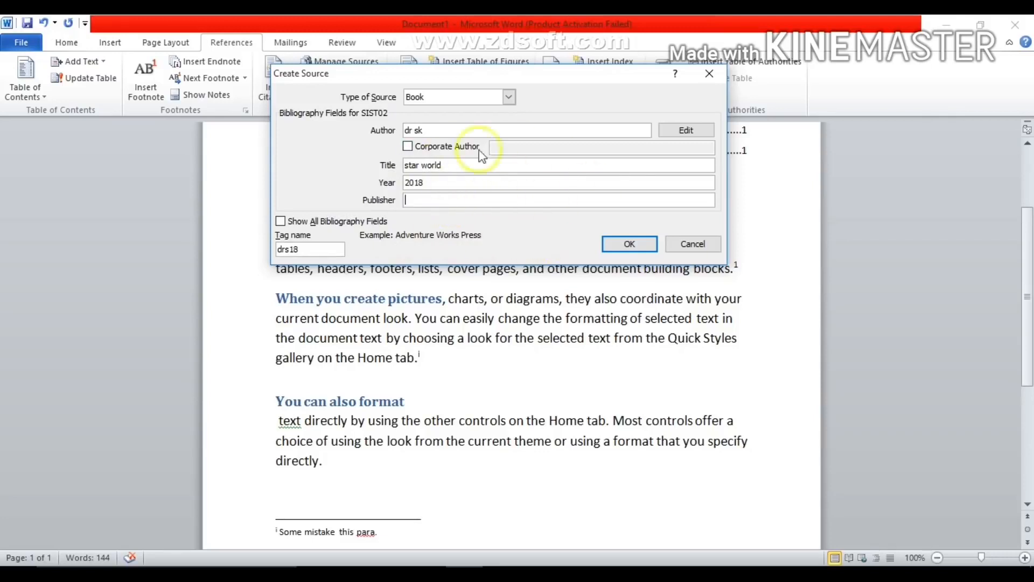
{"action": "left_click", "coordinate": [645, 251]}
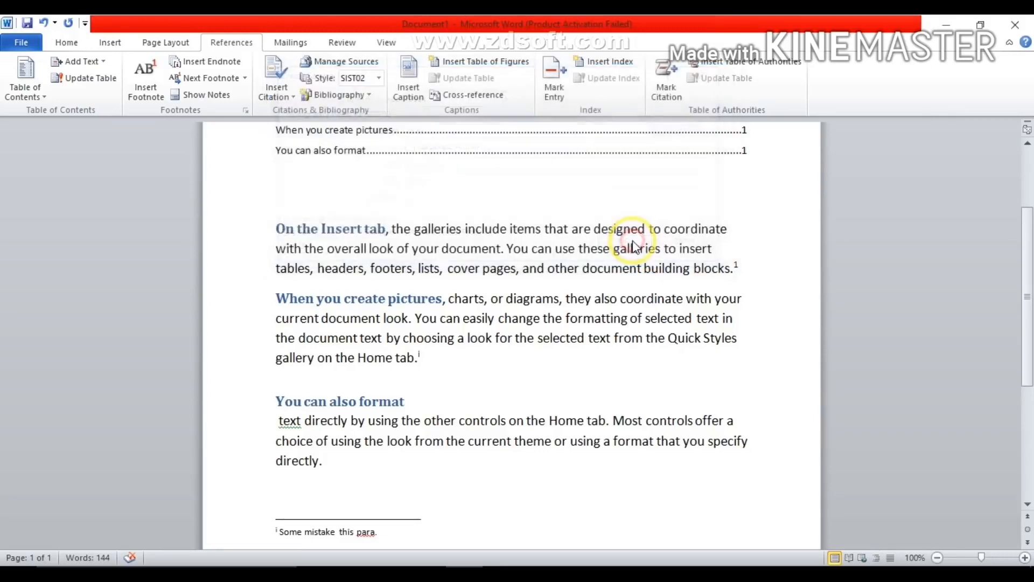
- Examine the inserted citation and the Source Manager, including the edit form of the 2018 star world source and the new-source form
{"action": "left_click", "coordinate": [300, 291]}
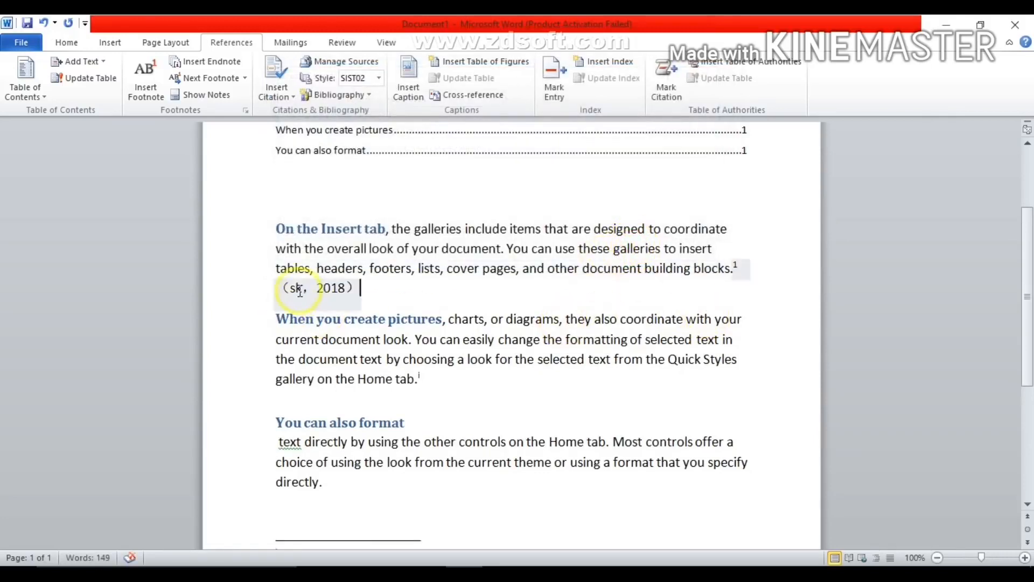
{"action": "left_click_drag", "start_coordinate": [288, 287], "coordinate": [361, 287]}
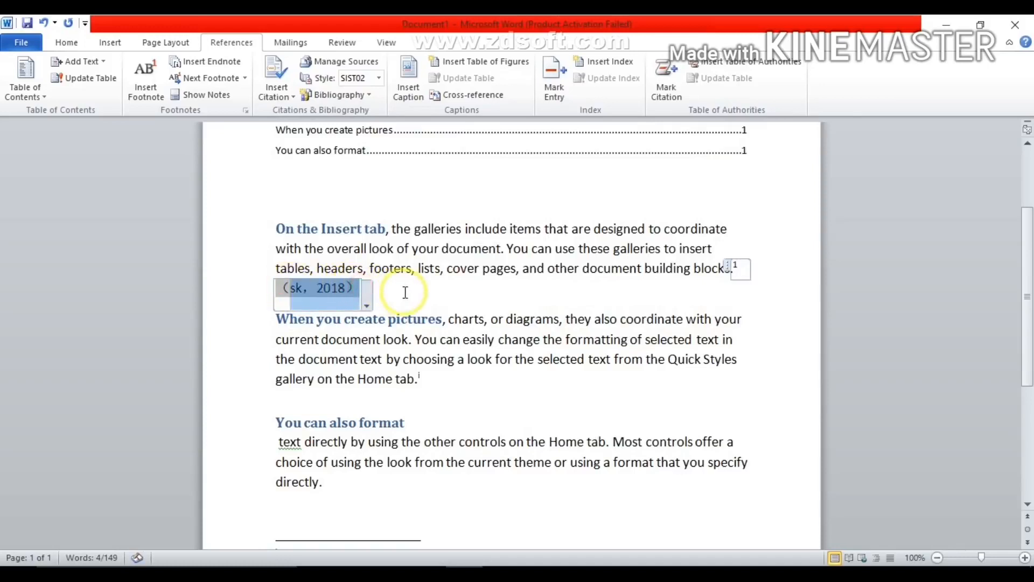
{"action": "left_click", "coordinate": [403, 292]}
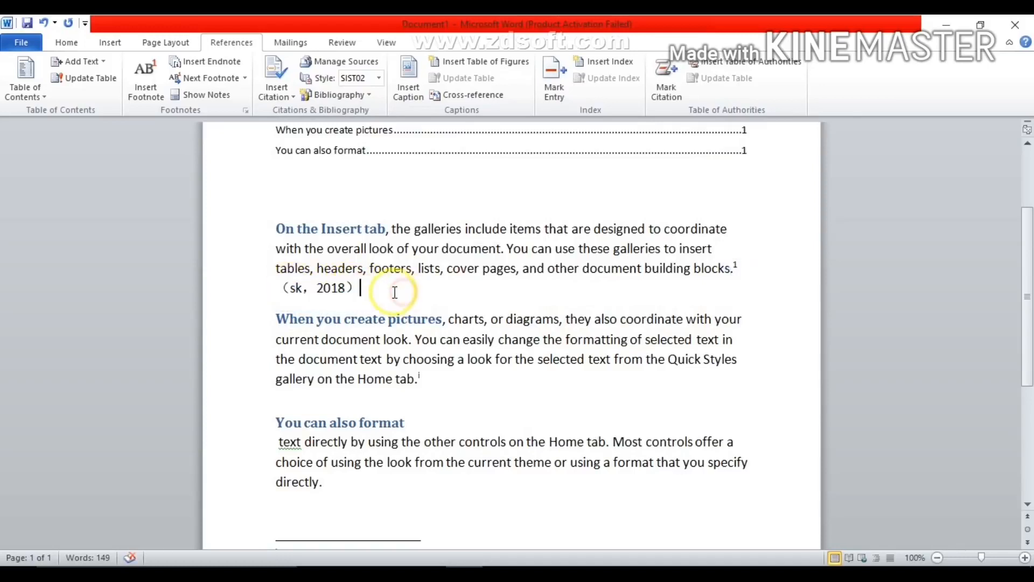
{"action": "left_click", "coordinate": [358, 63]}
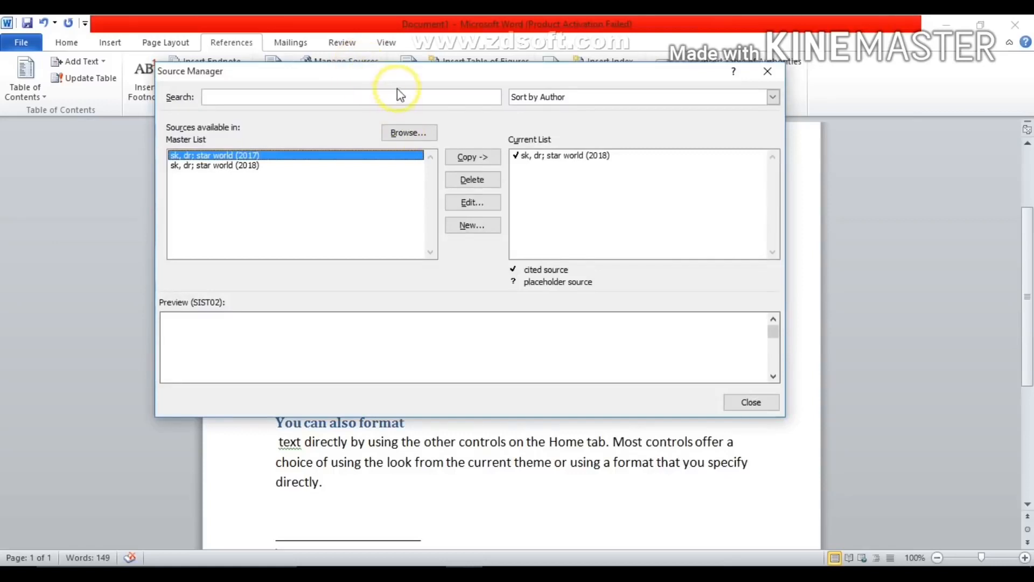
{"action": "left_click_drag", "start_coordinate": [458, 81], "coordinate": [682, 81]}
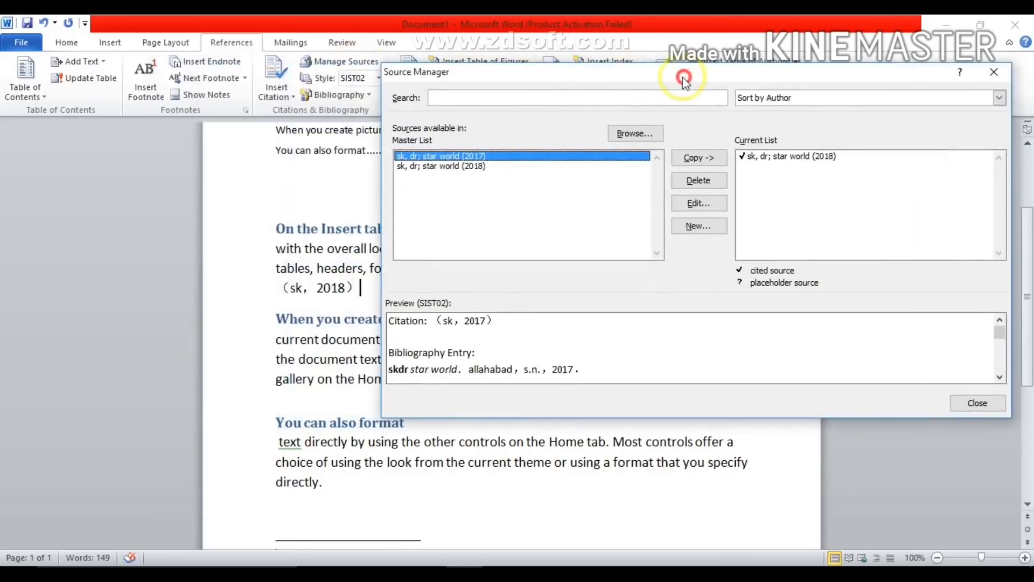
{"action": "left_click", "coordinate": [459, 167]}
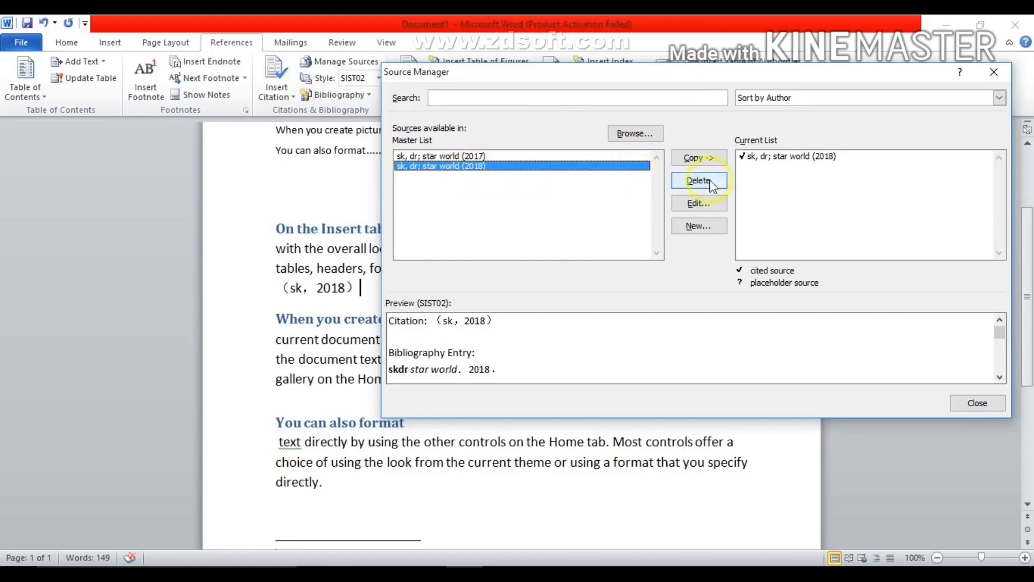
{"action": "left_click", "coordinate": [717, 205]}
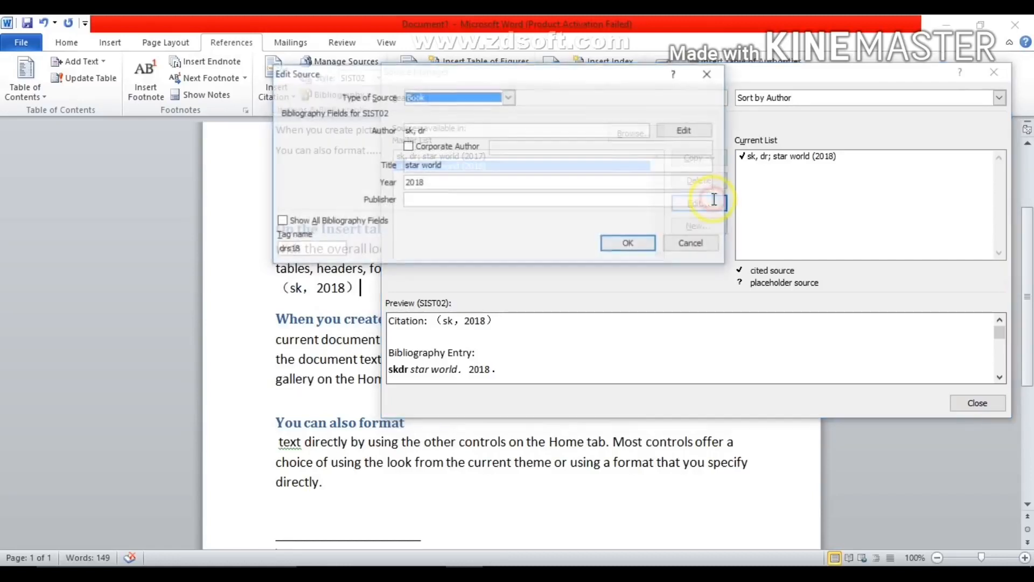
{"action": "left_click", "coordinate": [709, 80]}
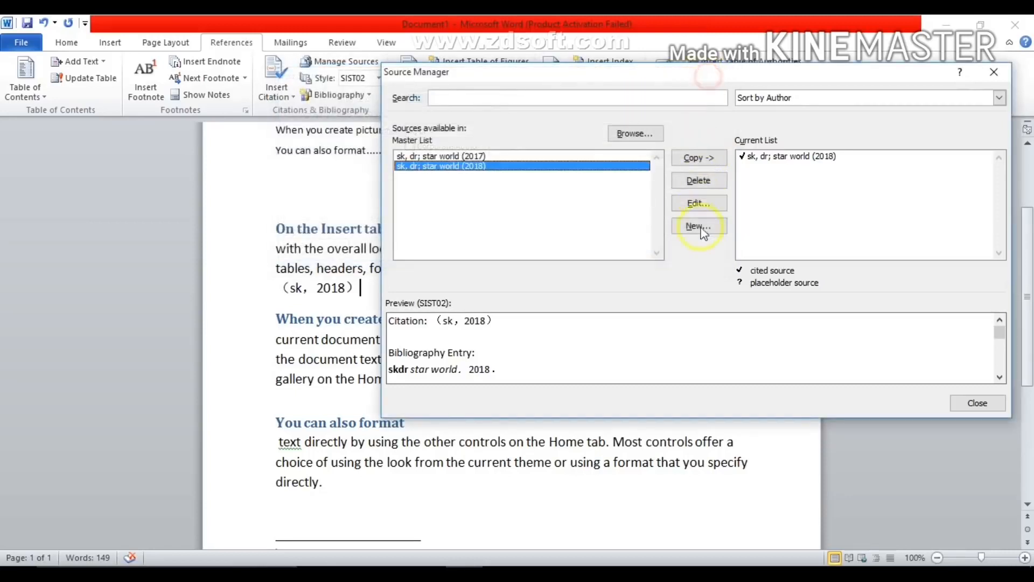
{"action": "left_click", "coordinate": [702, 227]}
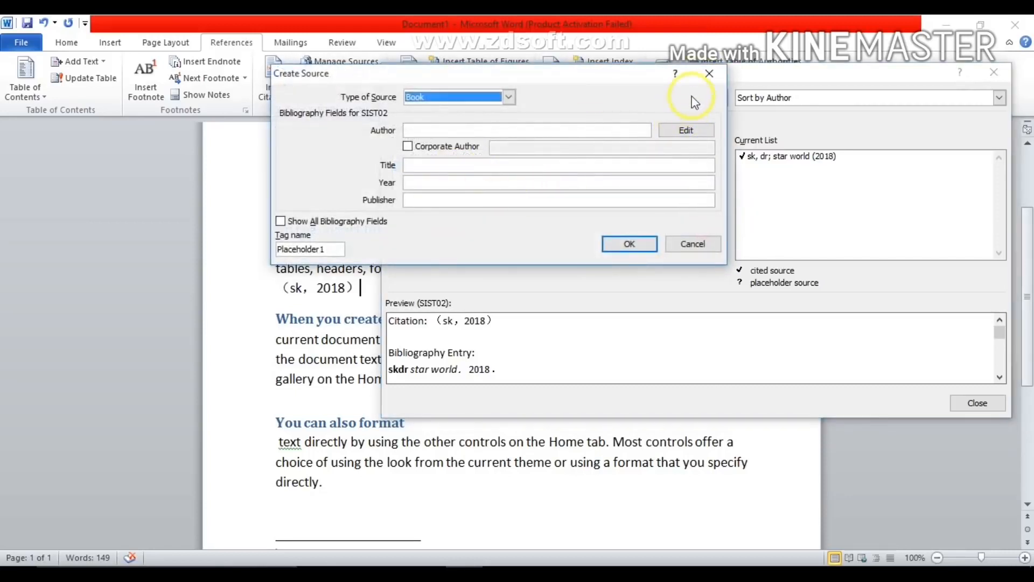
{"action": "left_click", "coordinate": [710, 74]}
{"action": "left_click", "coordinate": [976, 402]}
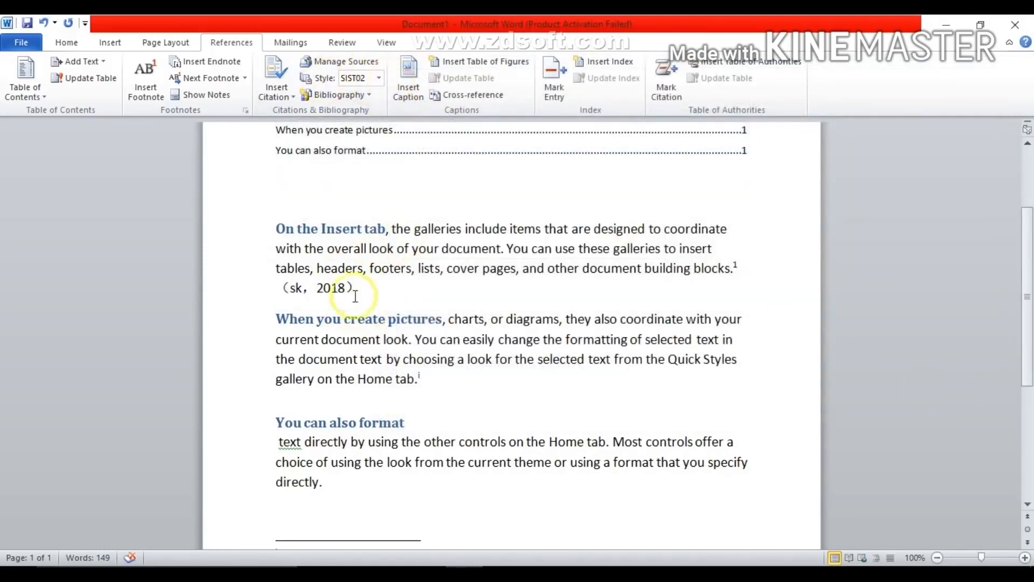
- Change the citation style to Chicago Fifteenth Edition
{"action": "left_click", "coordinate": [379, 78]}
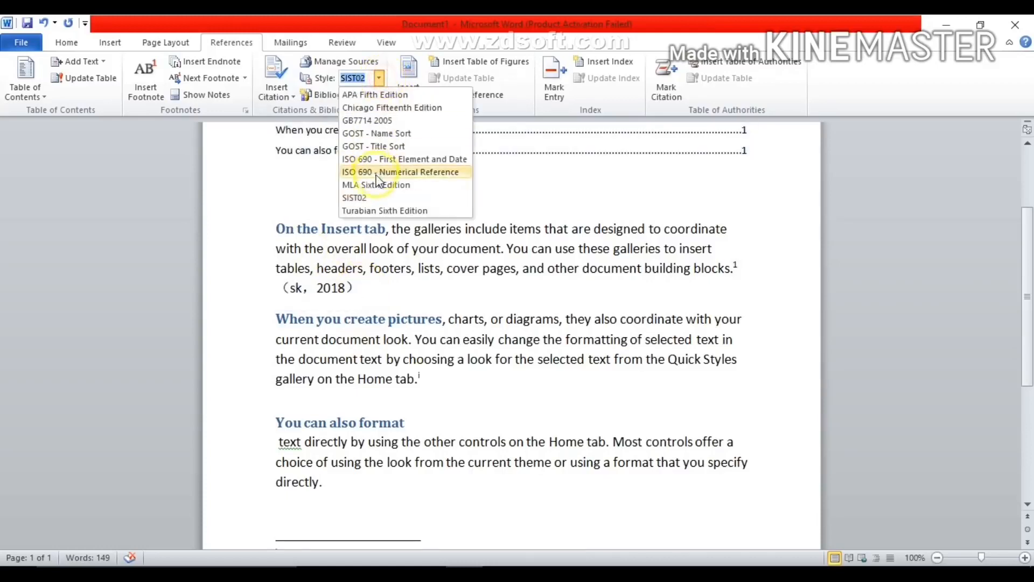
{"action": "left_click", "coordinate": [380, 108]}
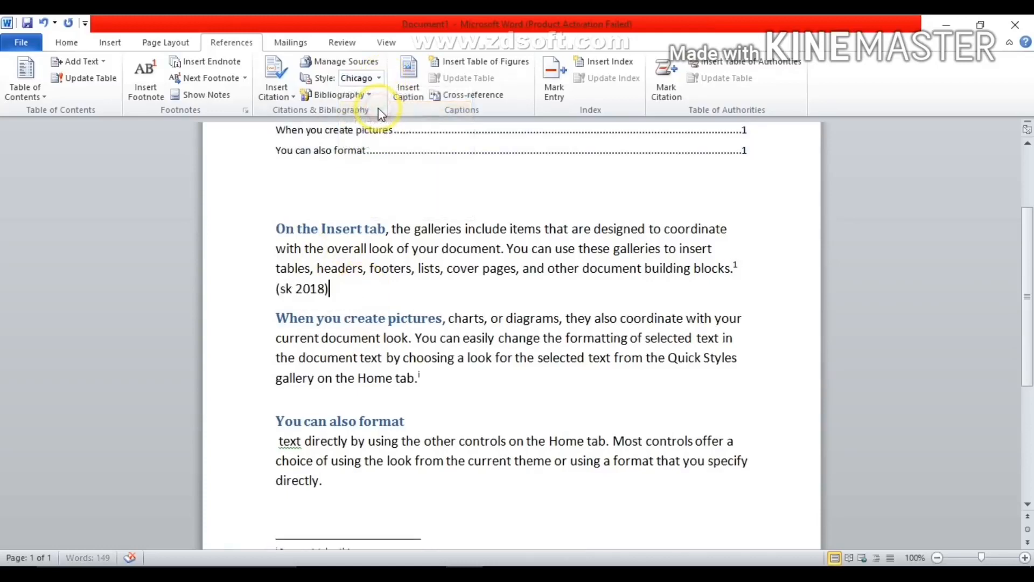
- Set the citation style to ISO 690 and insert the built-in Bibliography on a new line below the "On the Insert tab" citation
{"action": "left_click", "coordinate": [379, 78]}
{"action": "left_click", "coordinate": [367, 160]}
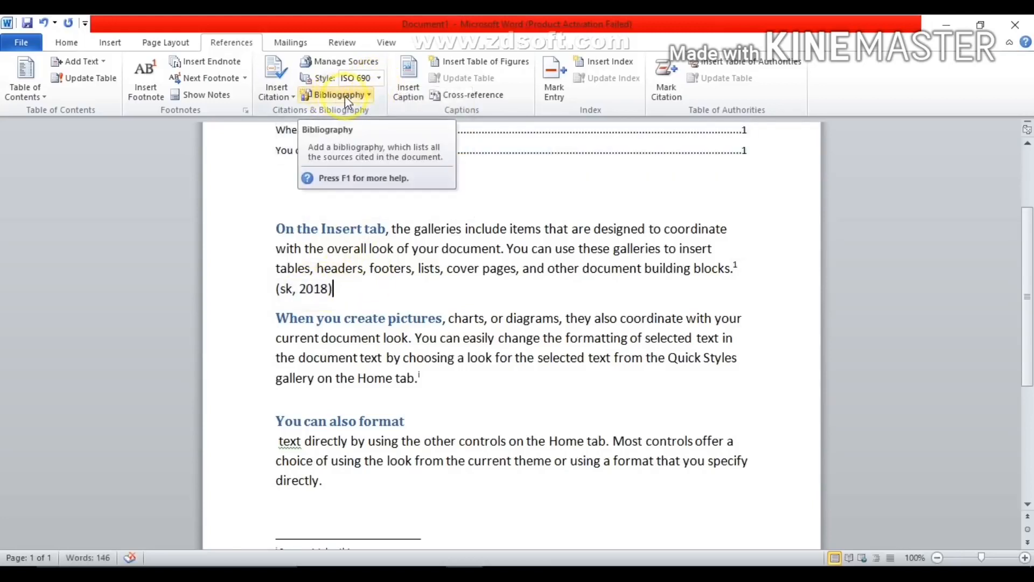
{"action": "key", "text": "Return"}
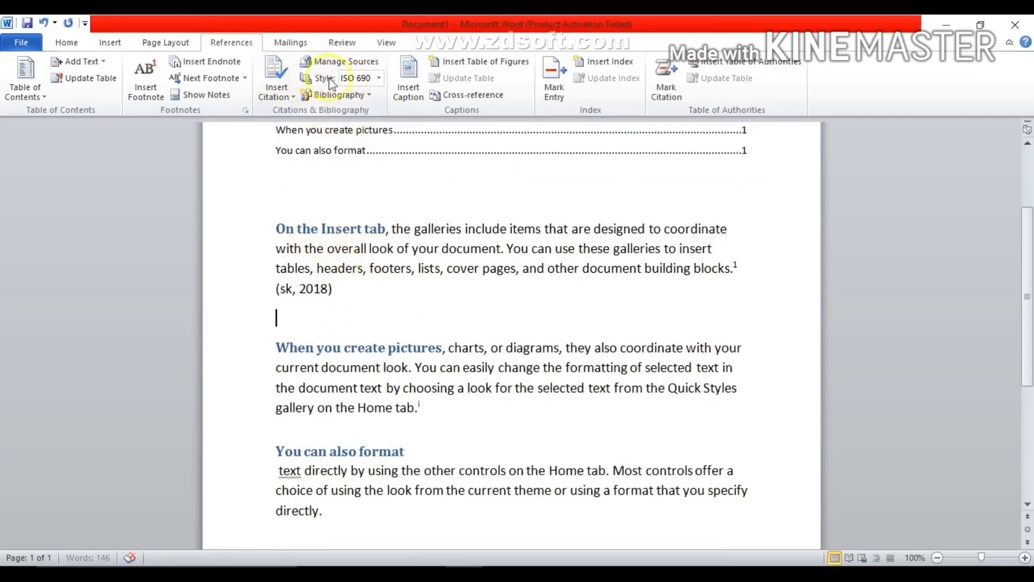
{"action": "left_click_drag", "start_coordinate": [346, 283], "coordinate": [272, 225]}
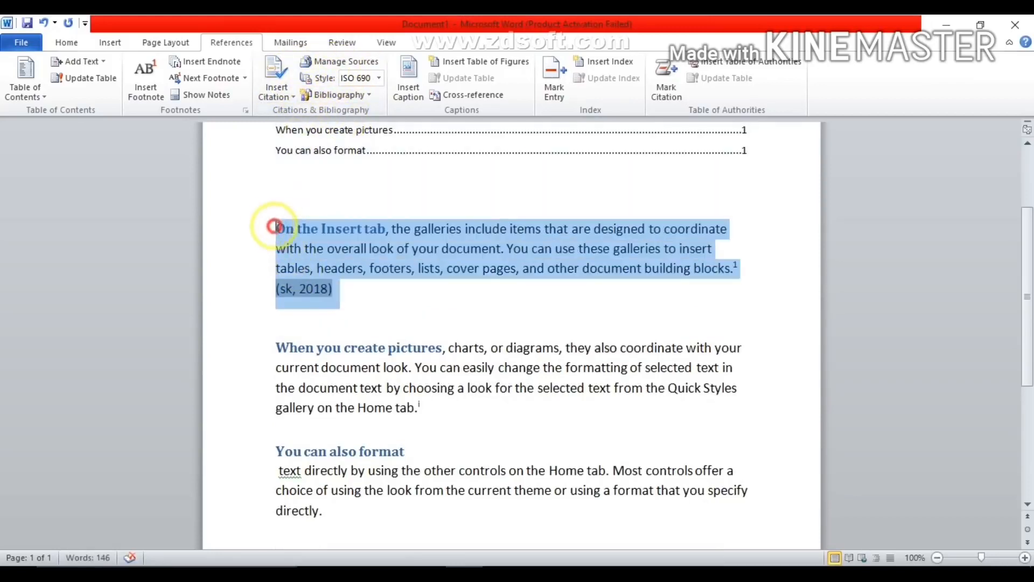
{"action": "left_click", "coordinate": [318, 324]}
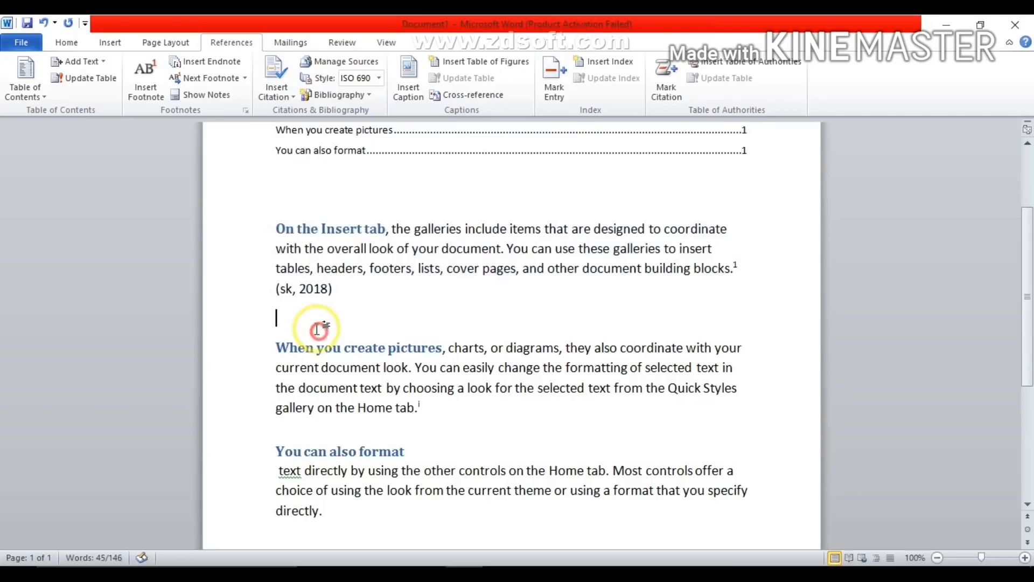
{"action": "left_click", "coordinate": [361, 96]}
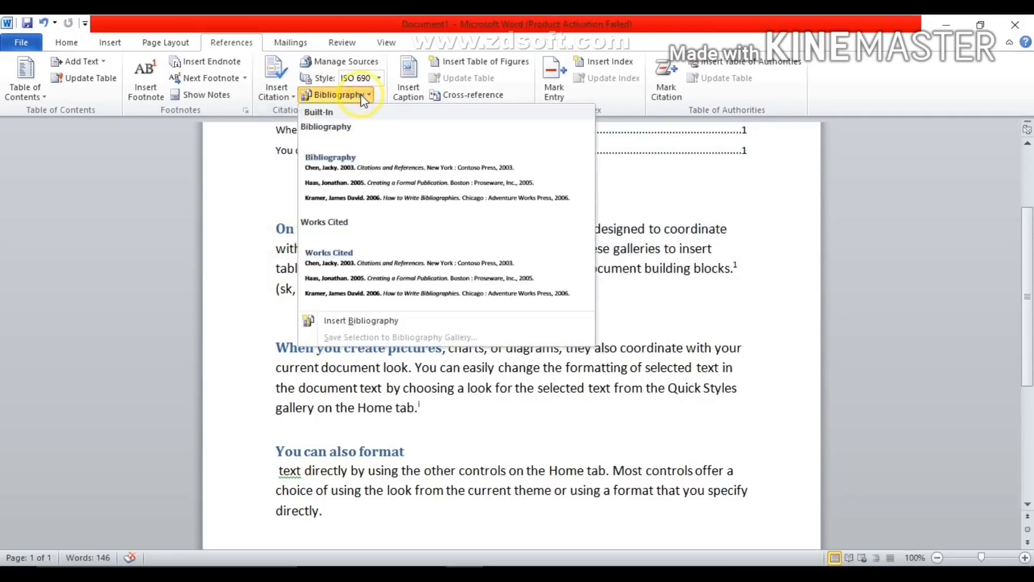
{"action": "left_click", "coordinate": [394, 192]}
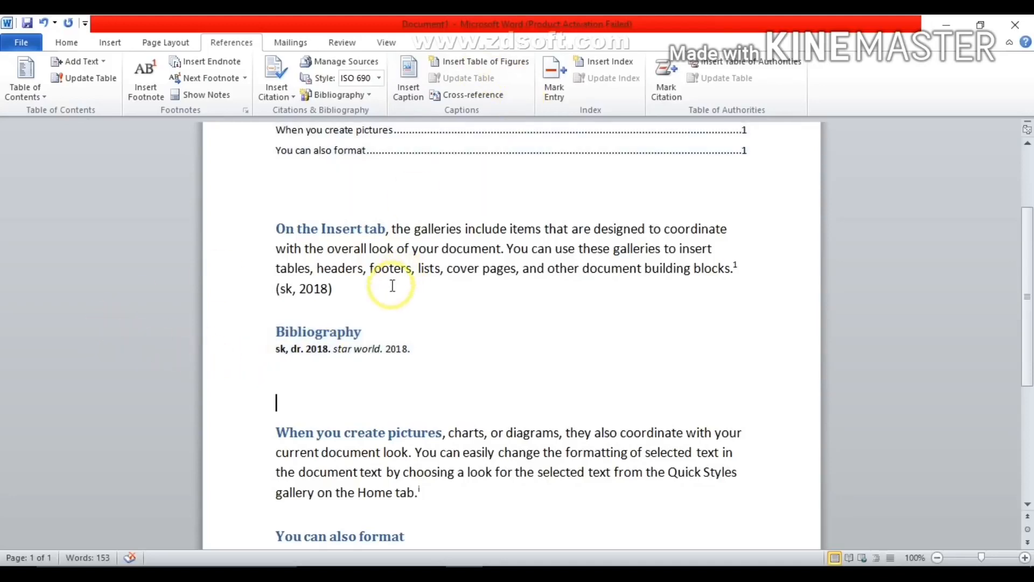
- Search clip art for "computer", insert the woman at a computer after the citation, and shrink it to about 1.3" by 1.28"
{"action": "left_click", "coordinate": [347, 286]}
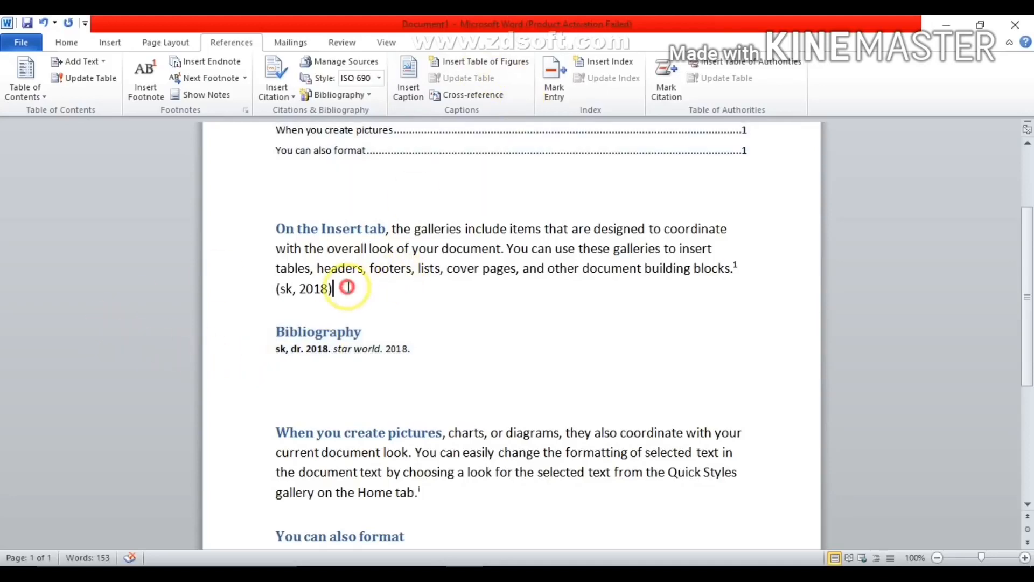
{"action": "left_click", "coordinate": [108, 42]}
{"action": "left_click", "coordinate": [162, 89]}
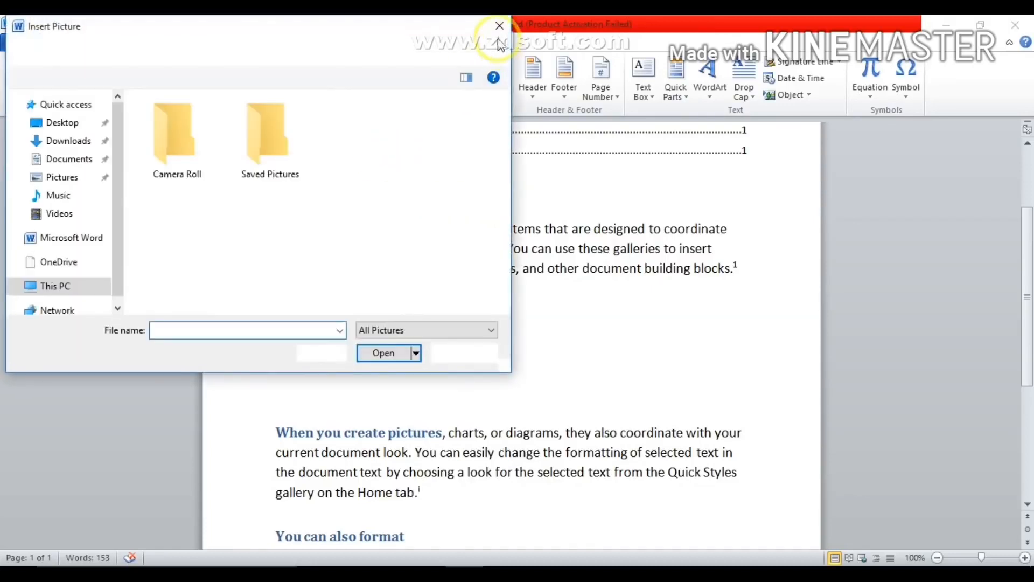
{"action": "left_click", "coordinate": [496, 24]}
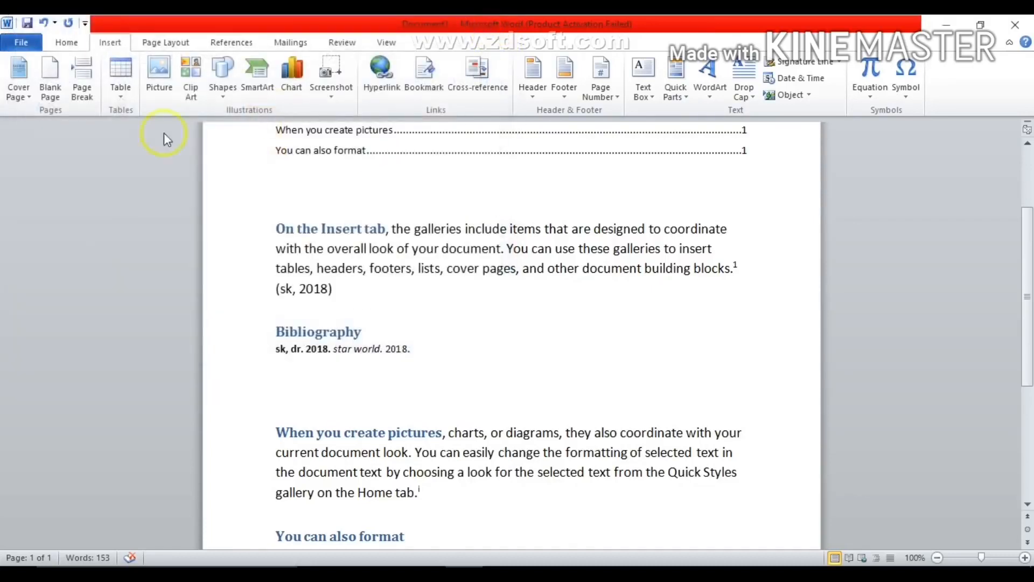
{"action": "left_click", "coordinate": [196, 81]}
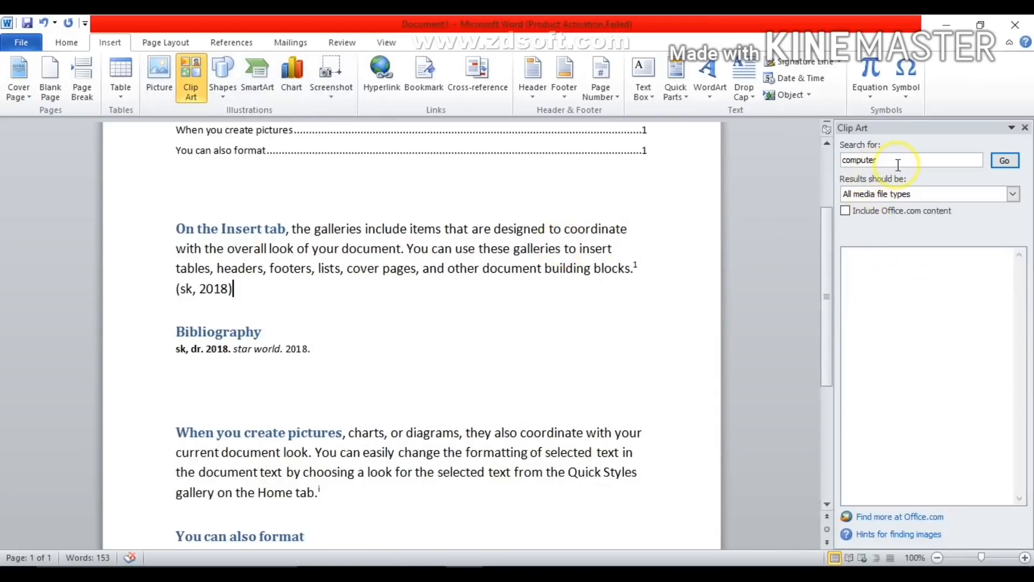
{"action": "left_click_drag", "start_coordinate": [879, 161], "coordinate": [797, 158]}
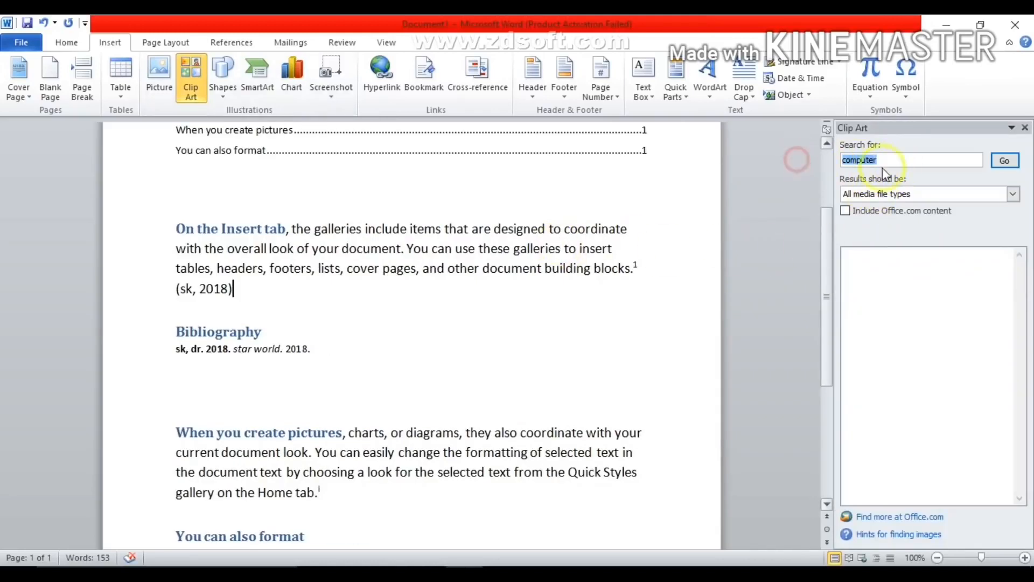
{"action": "left_click", "coordinate": [1008, 161]}
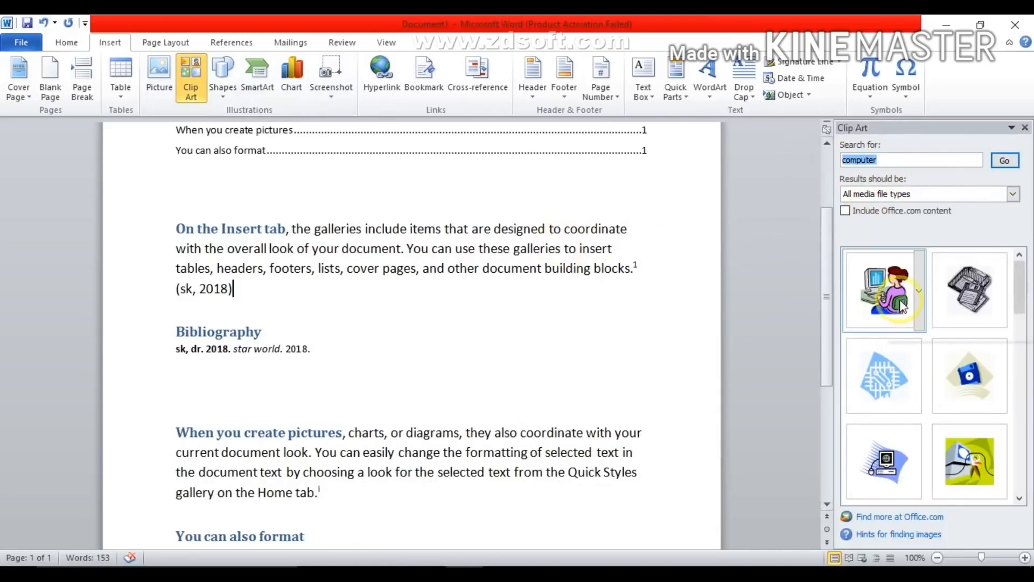
{"action": "left_click", "coordinate": [903, 307]}
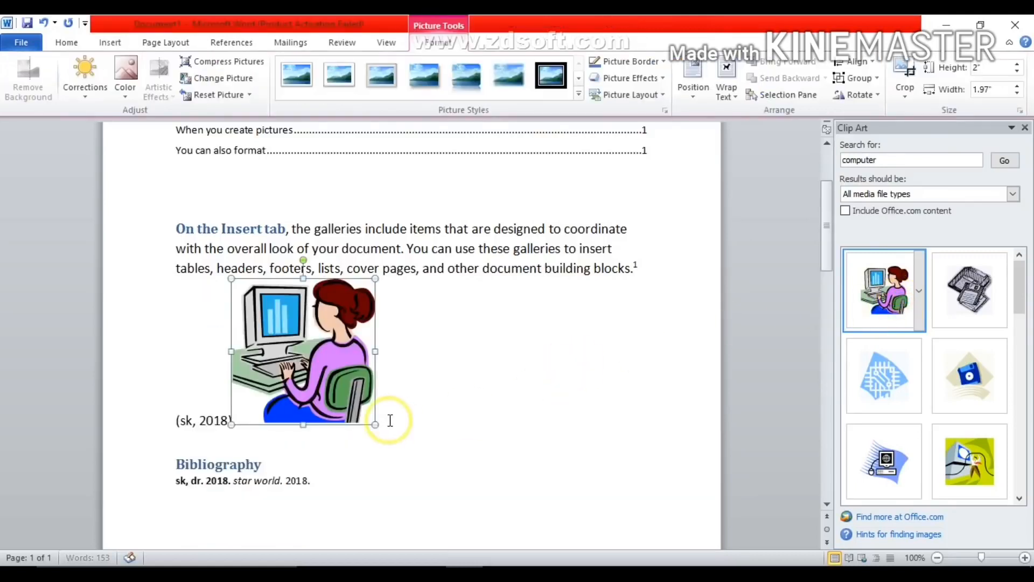
{"action": "left_click_drag", "start_coordinate": [375, 425], "coordinate": [325, 357]}
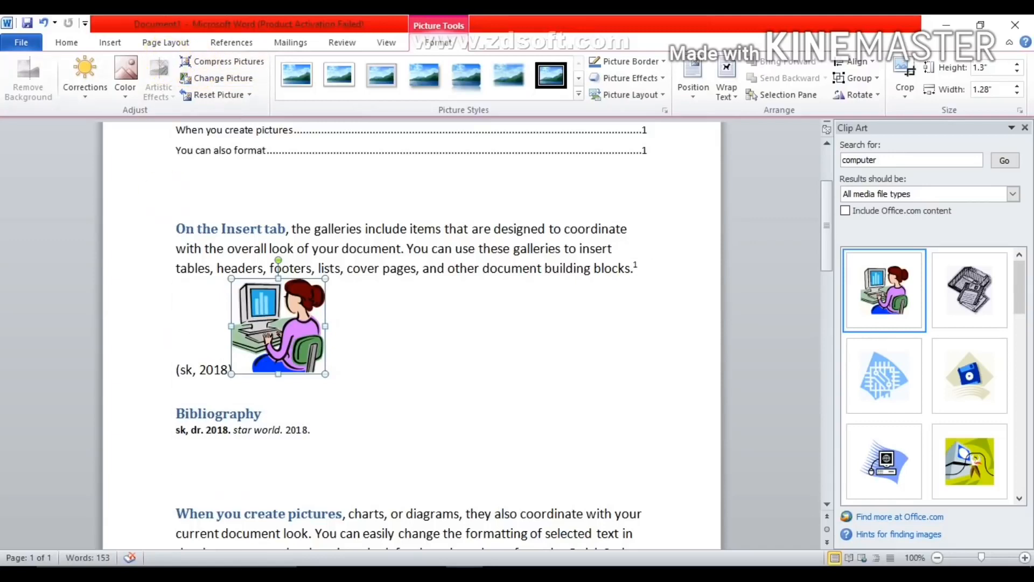
- Insert the brown desktop computer clip art after the "When you create pictures" paragraph and shrink it to about 0.99" by 1.62"
{"action": "scroll", "coordinate": [485, 460], "scroll_direction": "down", "scroll_amount": 2}
{"action": "left_click", "coordinate": [353, 504]}
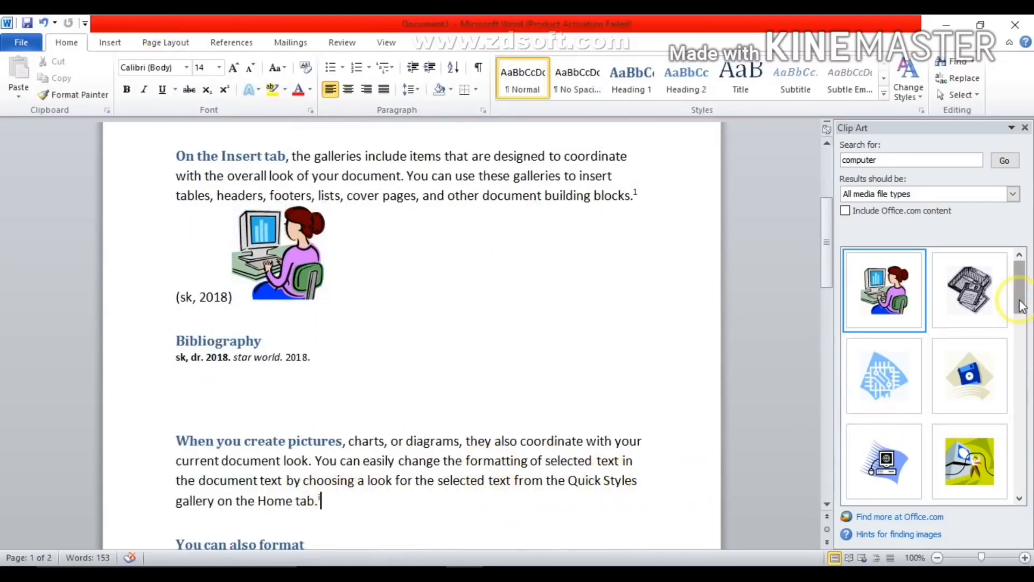
{"action": "left_click_drag", "start_coordinate": [1022, 307], "coordinate": [1020, 339]}
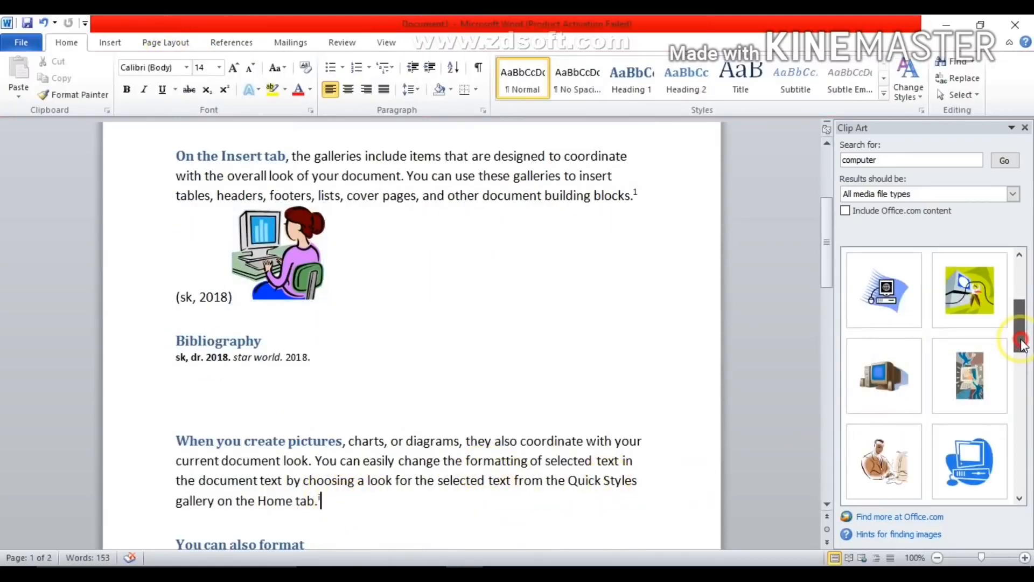
{"action": "left_click", "coordinate": [886, 383]}
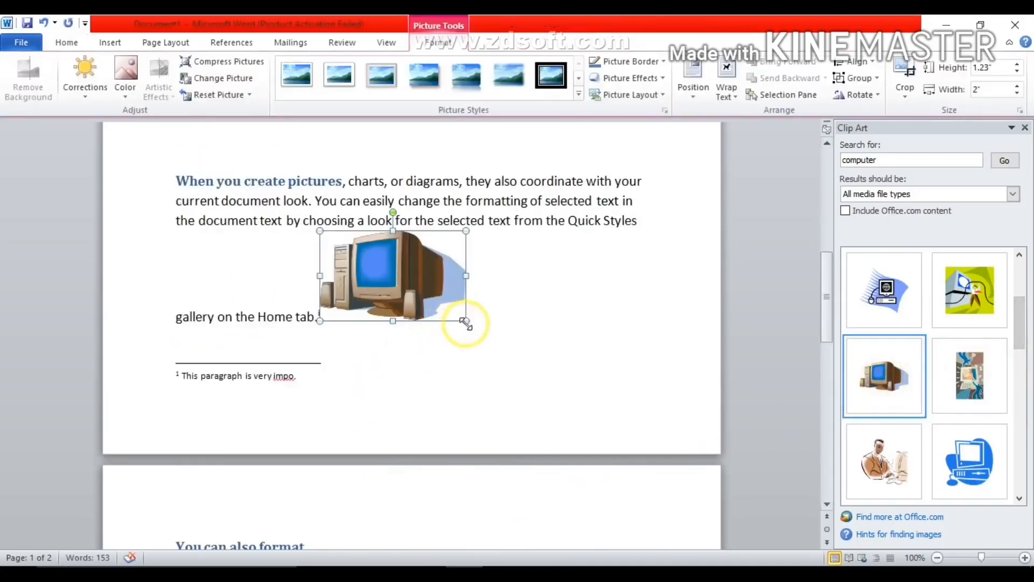
{"action": "left_click_drag", "start_coordinate": [464, 323], "coordinate": [438, 304]}
- Start a caption for the picture of the woman at the computer and create the new caption label "pic"
{"action": "left_click_drag", "start_coordinate": [819, 328], "coordinate": [824, 233]}
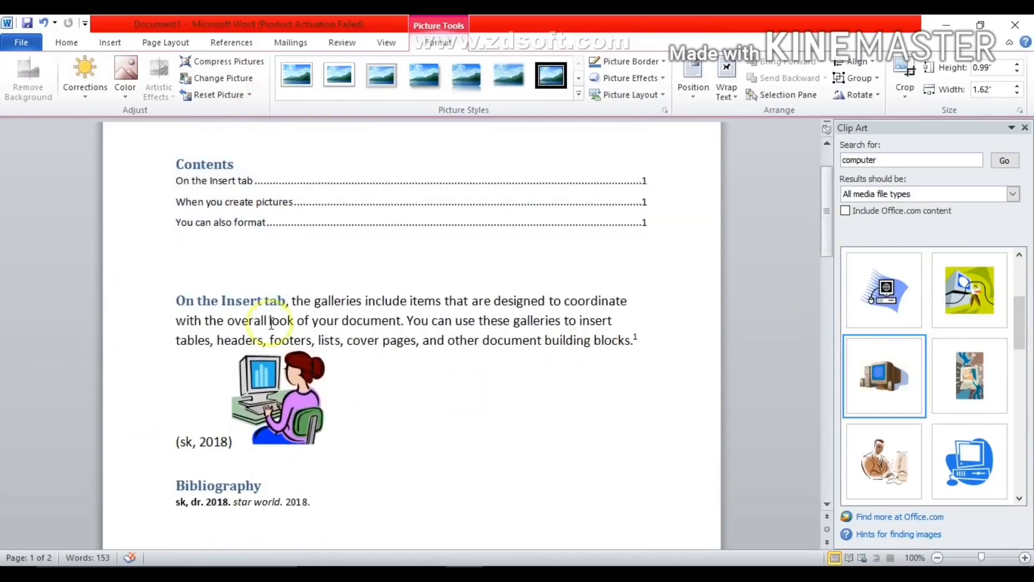
{"action": "left_click", "coordinate": [276, 401]}
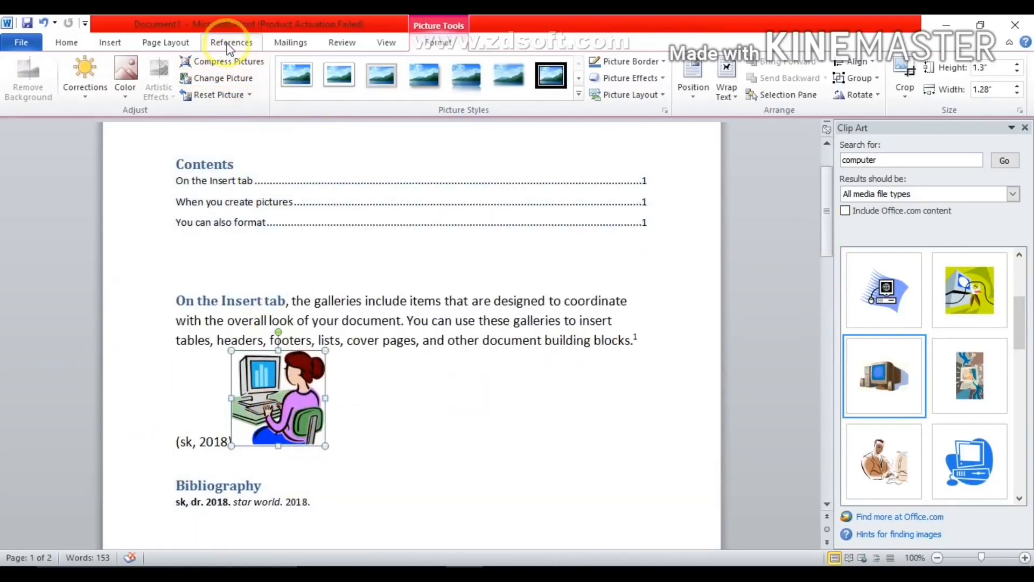
{"action": "left_click", "coordinate": [229, 43]}
{"action": "left_click", "coordinate": [409, 76]}
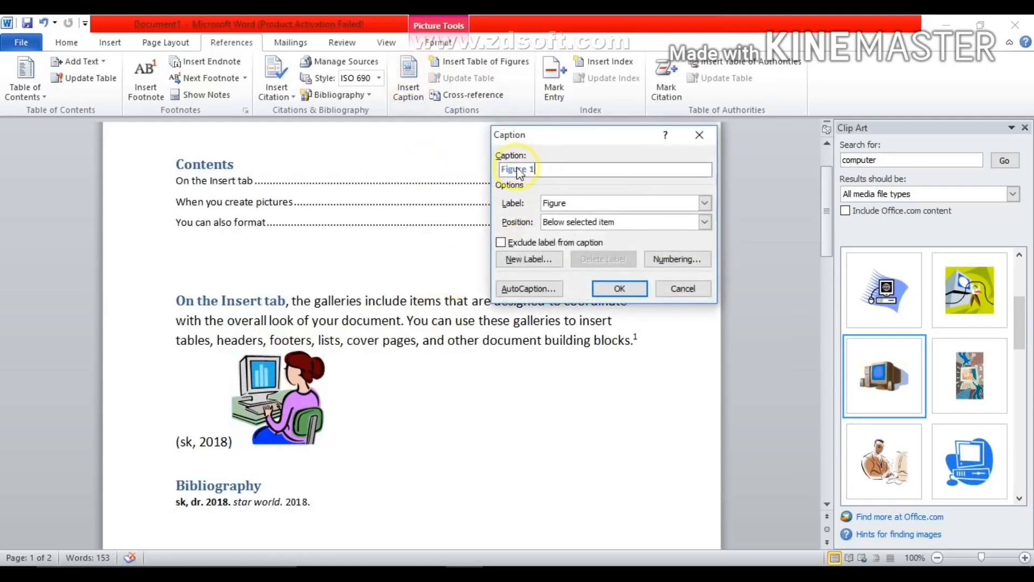
{"action": "left_click_drag", "start_coordinate": [550, 169], "coordinate": [481, 171]}
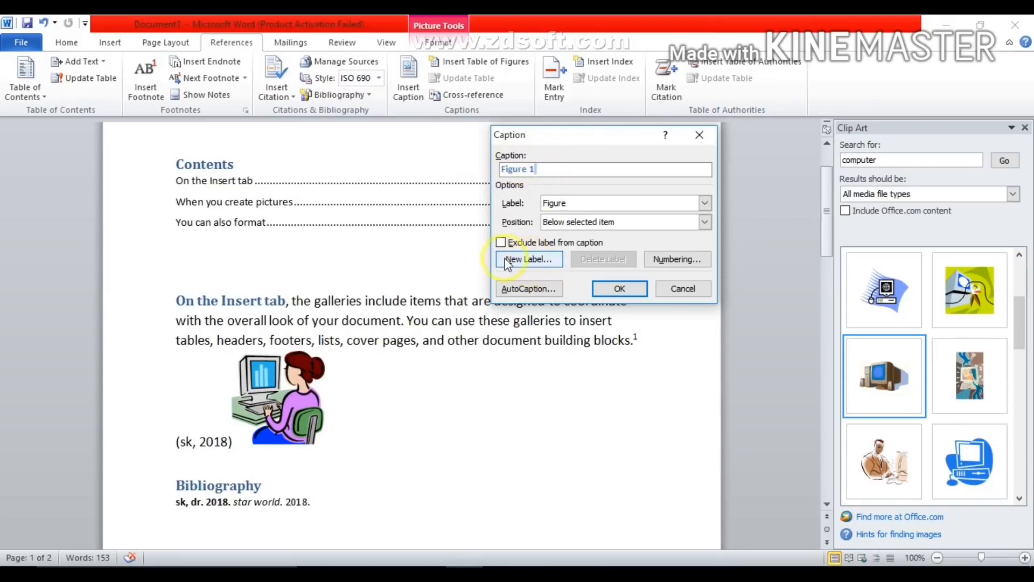
{"action": "left_click", "coordinate": [526, 260]}
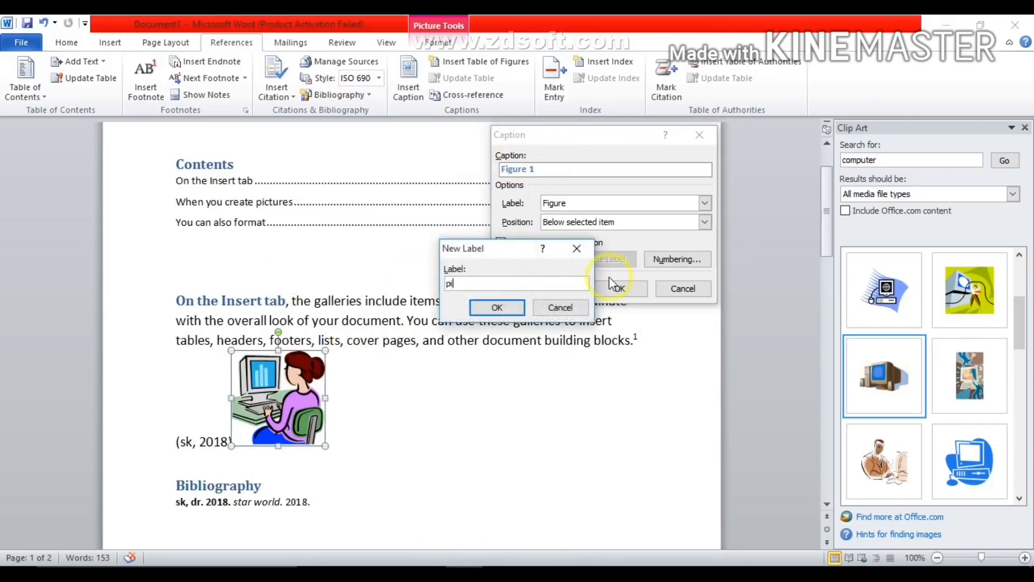
{"action": "left_click", "coordinate": [497, 306]}
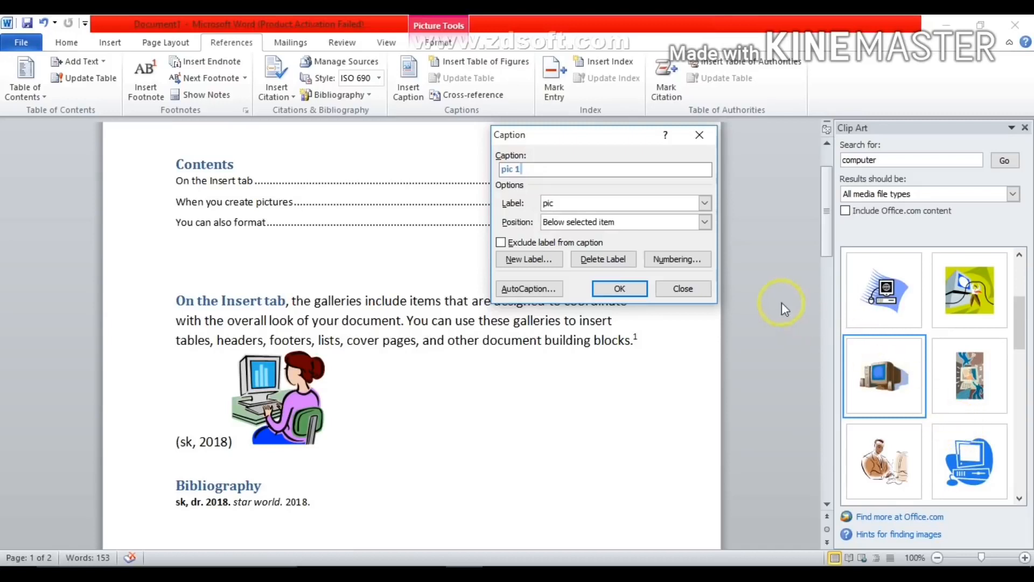
- Set the caption numbering format to A, B, C and insert the caption below the woman-at-computer picture
{"action": "left_click", "coordinate": [683, 260]}
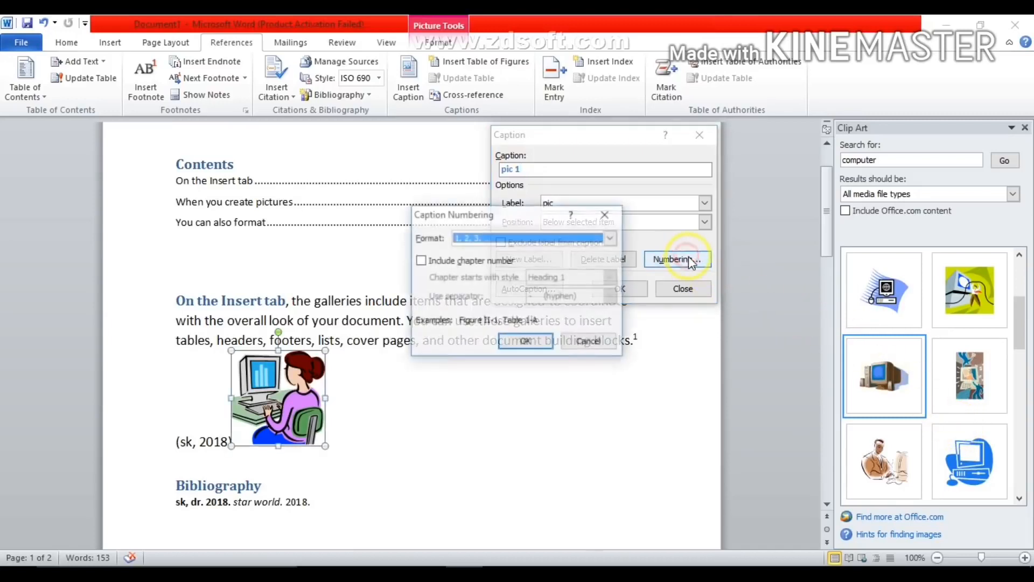
{"action": "left_click", "coordinate": [609, 238]}
{"action": "left_click", "coordinate": [521, 271]}
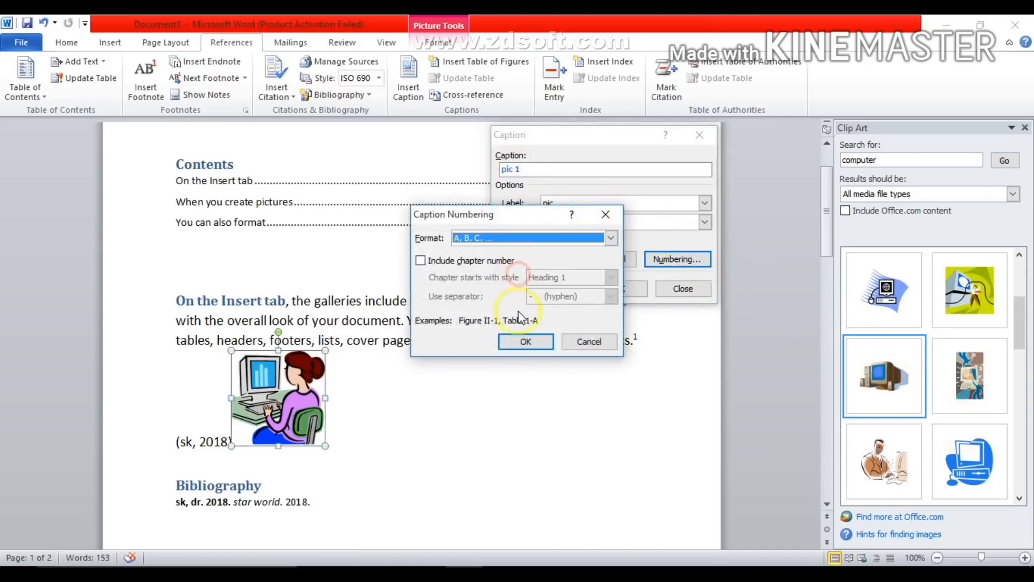
{"action": "left_click", "coordinate": [522, 338]}
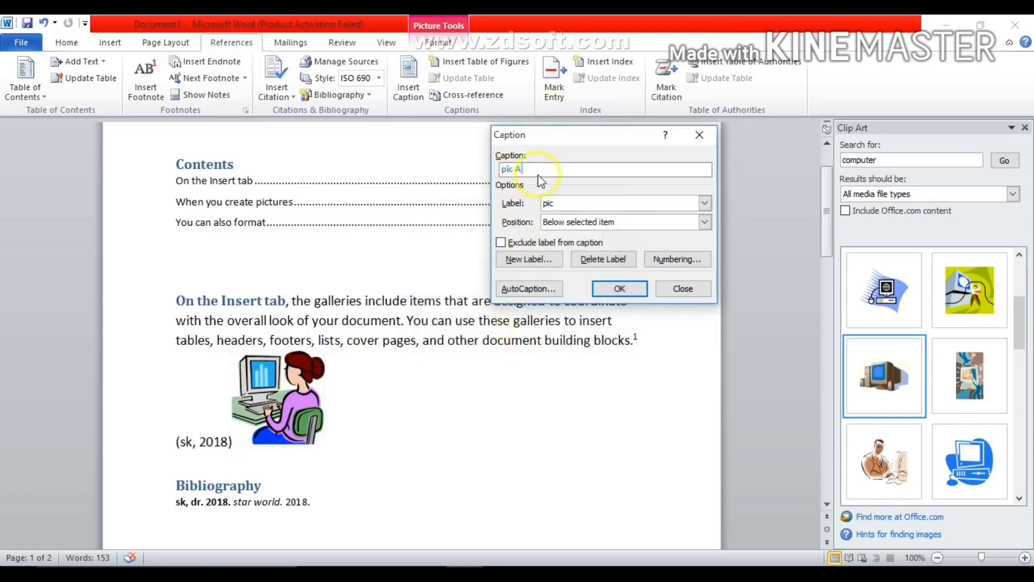
{"action": "left_click", "coordinate": [614, 289]}
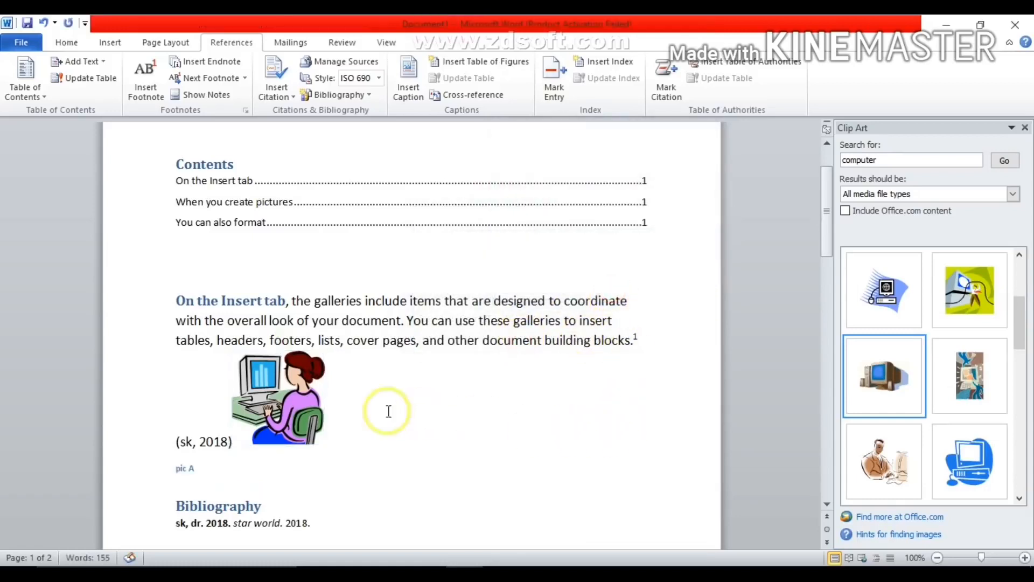
{"action": "left_click_drag", "start_coordinate": [195, 469], "coordinate": [144, 471]}
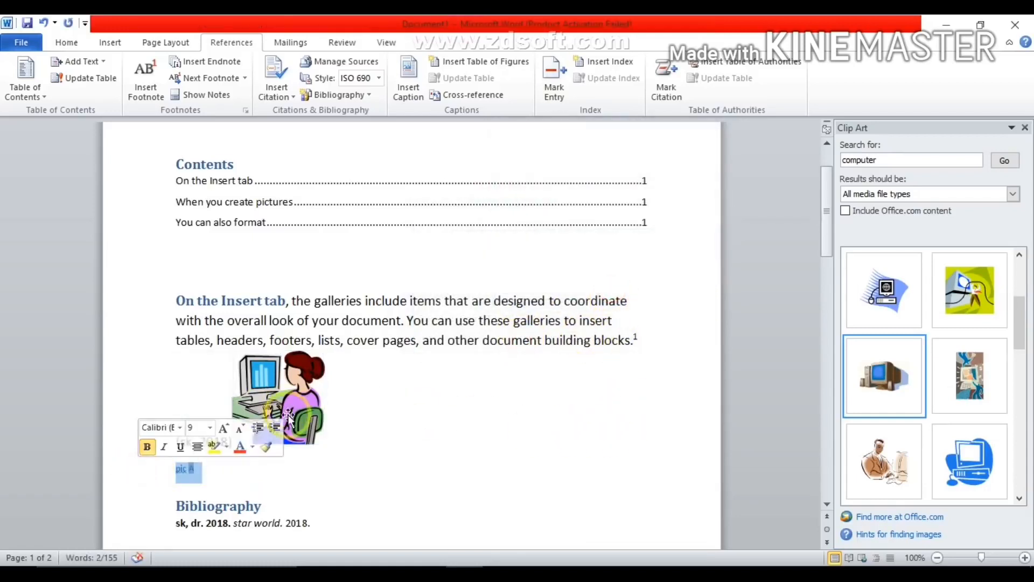
- Insert the caption "pic B" below the desktop computer picture in the "When you create pictures" paragraph
{"action": "left_click_drag", "start_coordinate": [825, 232], "coordinate": [812, 303]}
{"action": "left_click", "coordinate": [379, 339]}
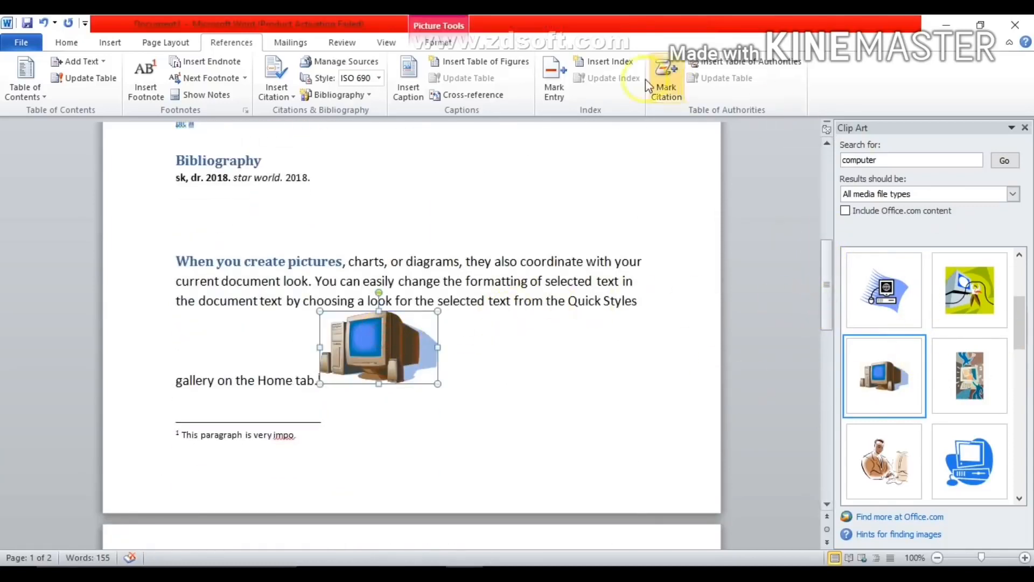
{"action": "left_click", "coordinate": [418, 81]}
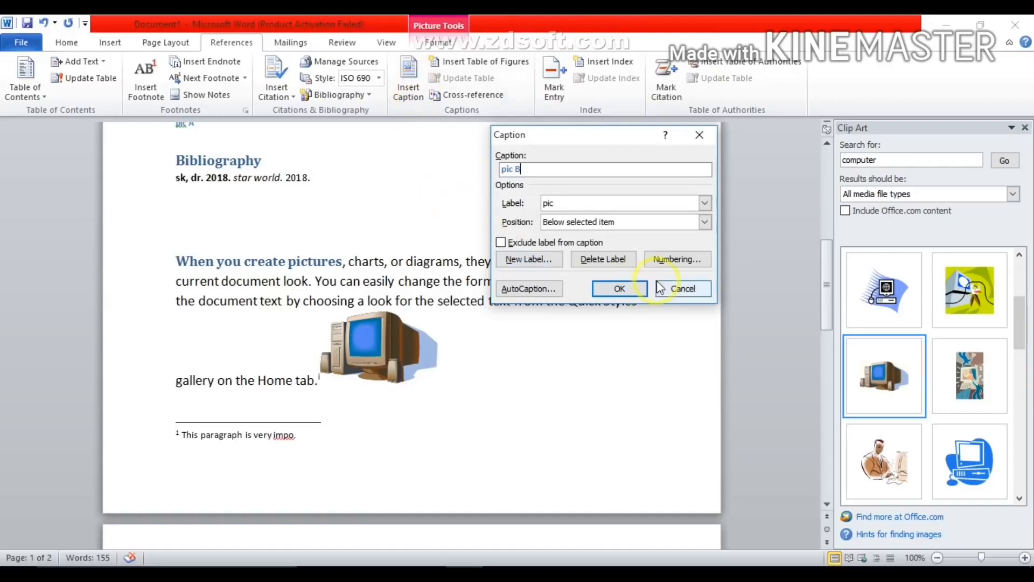
{"action": "left_click", "coordinate": [620, 290]}
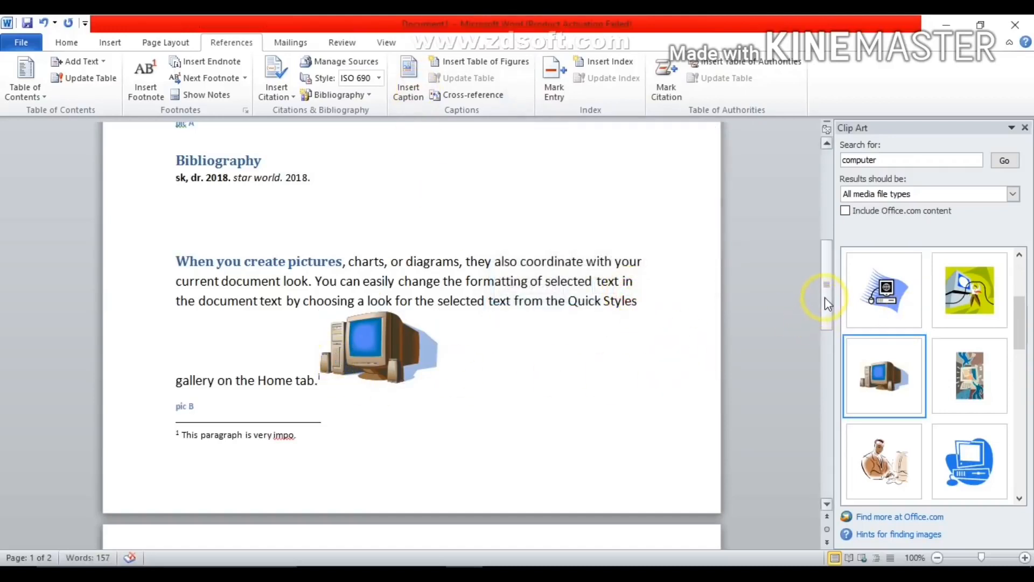
- Insert a table of figures for the "pic" captions between the table of contents and the "On the Insert tab" paragraph
{"action": "left_click_drag", "start_coordinate": [828, 304], "coordinate": [828, 214]}
{"action": "left_click", "coordinate": [178, 349]}
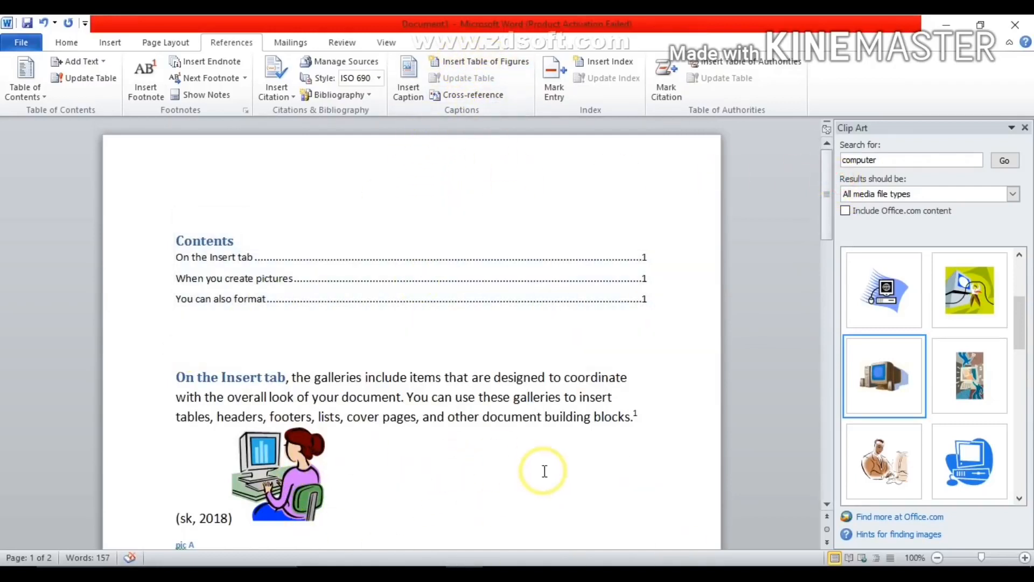
{"action": "left_click", "coordinate": [456, 61]}
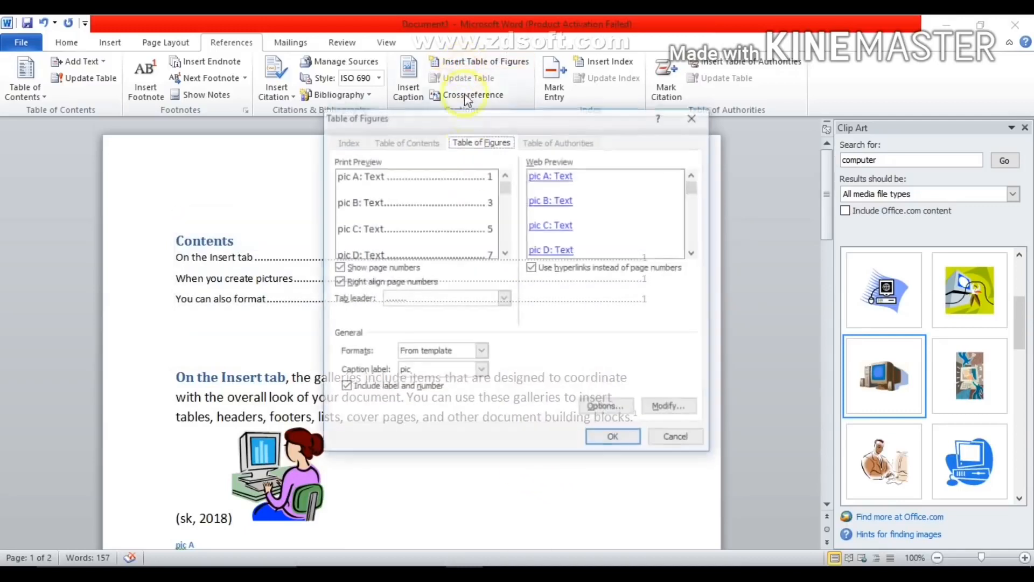
{"action": "left_click", "coordinate": [614, 439]}
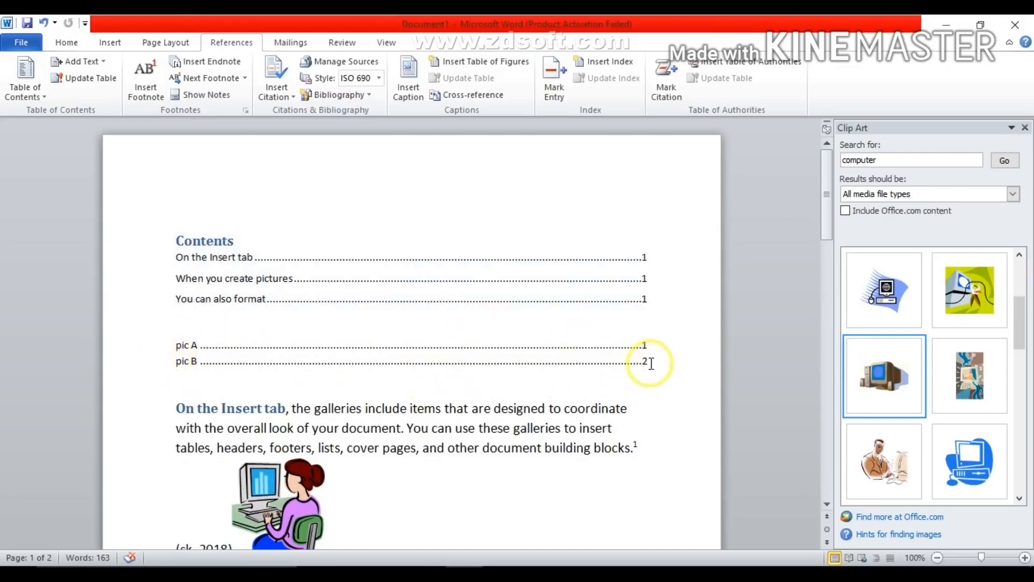
- Insert the blue computer clip art at the end of the "You can also format" paragraph and shrink it to about 1.73" by 1.76"
{"action": "left_click_drag", "start_coordinate": [828, 218], "coordinate": [802, 392]}
{"action": "left_click", "coordinate": [251, 315]}
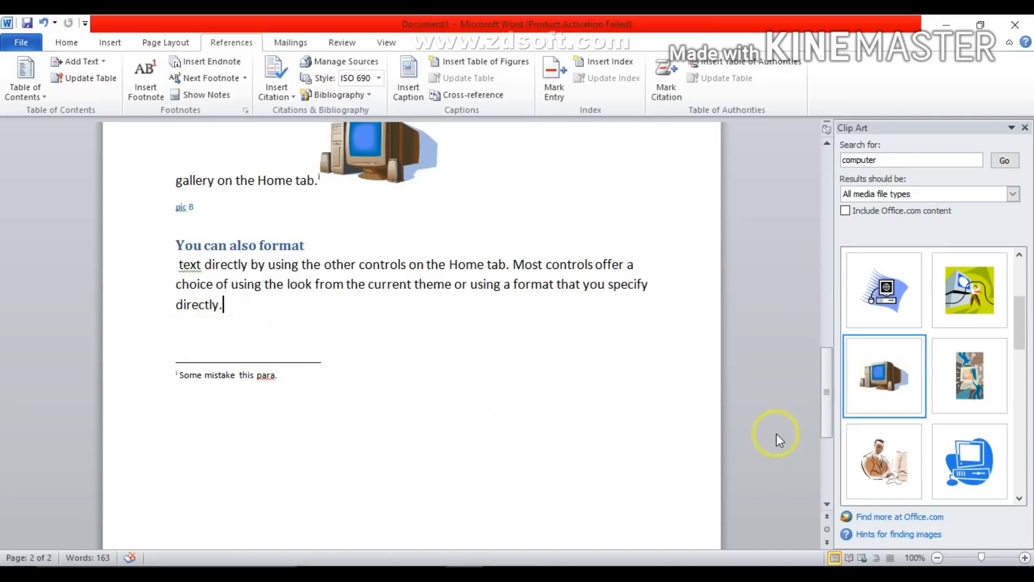
{"action": "mouse_move", "coordinate": [998, 295]}
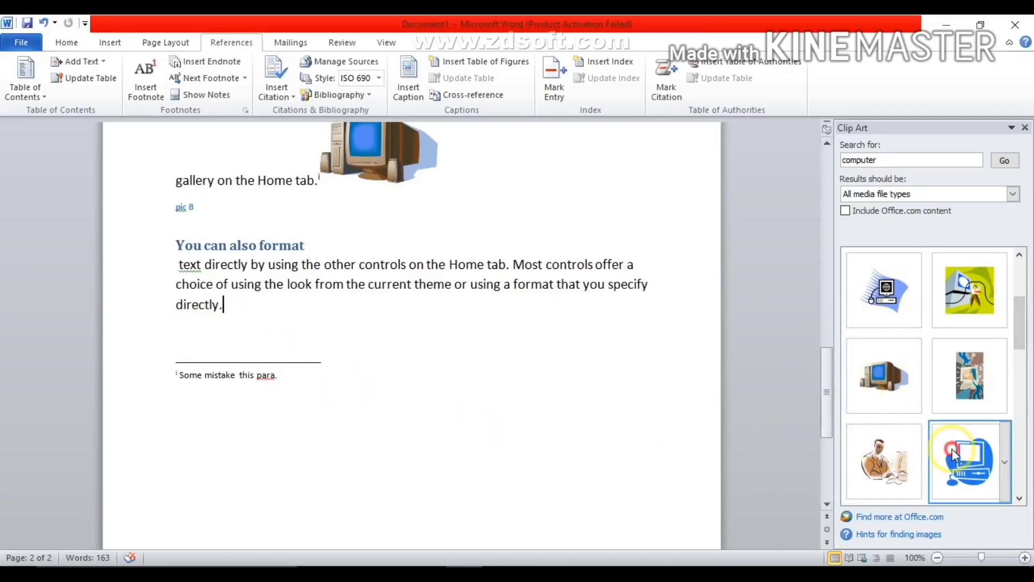
{"action": "left_click", "coordinate": [967, 461]}
{"action": "left_click_drag", "start_coordinate": [372, 445], "coordinate": [351, 421]}
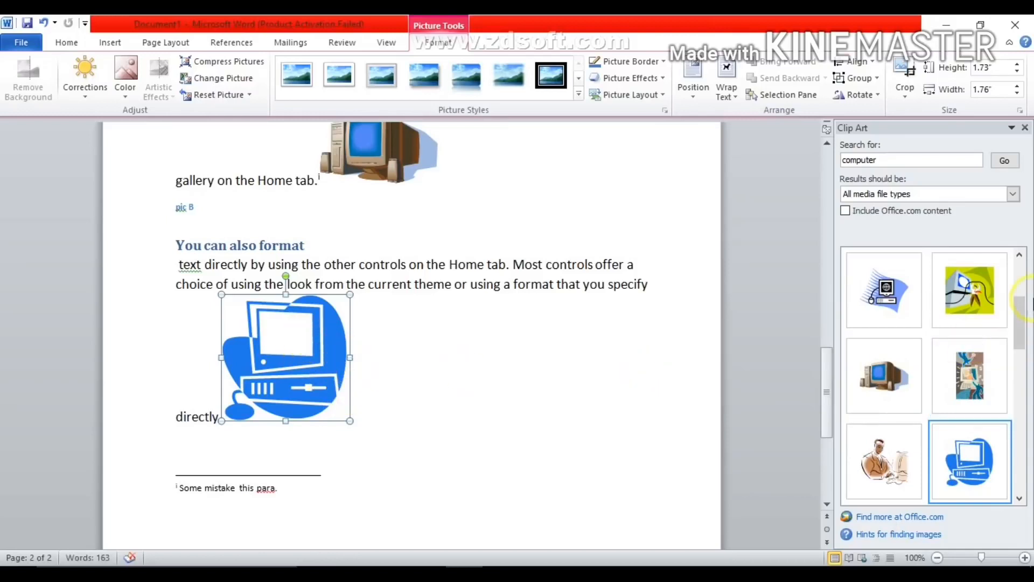
- Insert the caption "pic C" below the blue computer picture
{"action": "left_click_drag", "start_coordinate": [828, 356], "coordinate": [835, 153]}
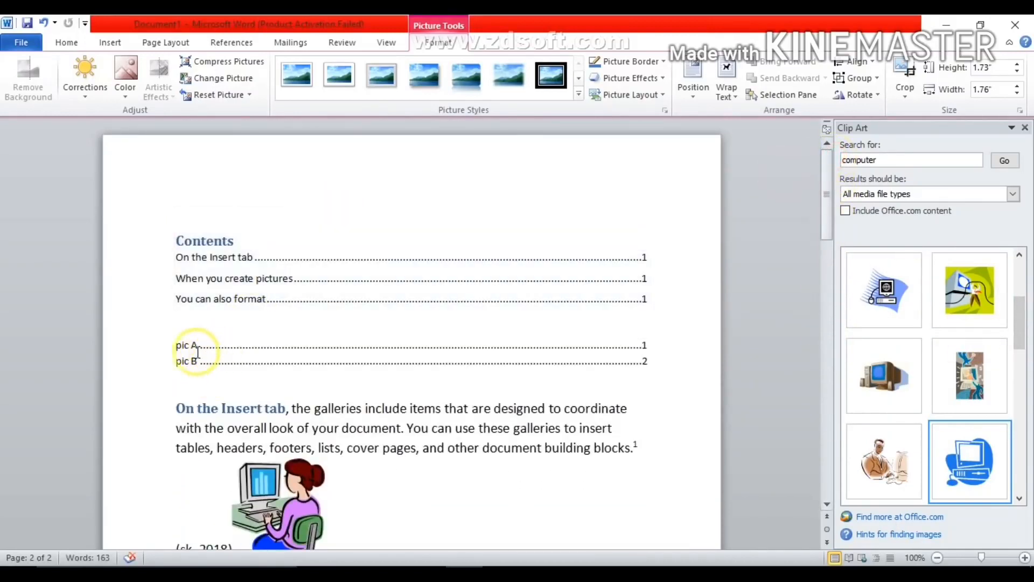
{"action": "left_click_drag", "start_coordinate": [829, 213], "coordinate": [834, 410]}
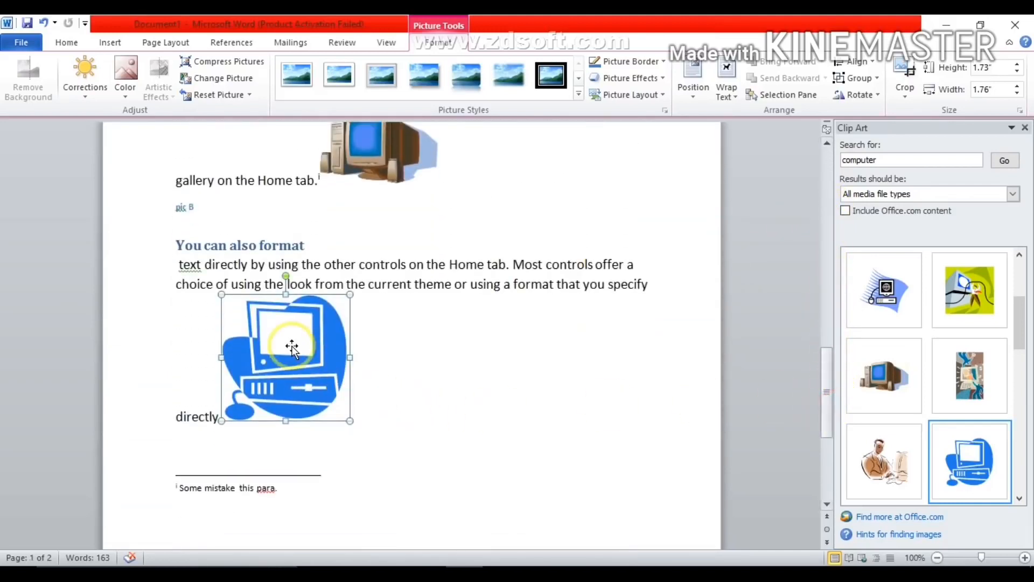
{"action": "left_click", "coordinate": [233, 42]}
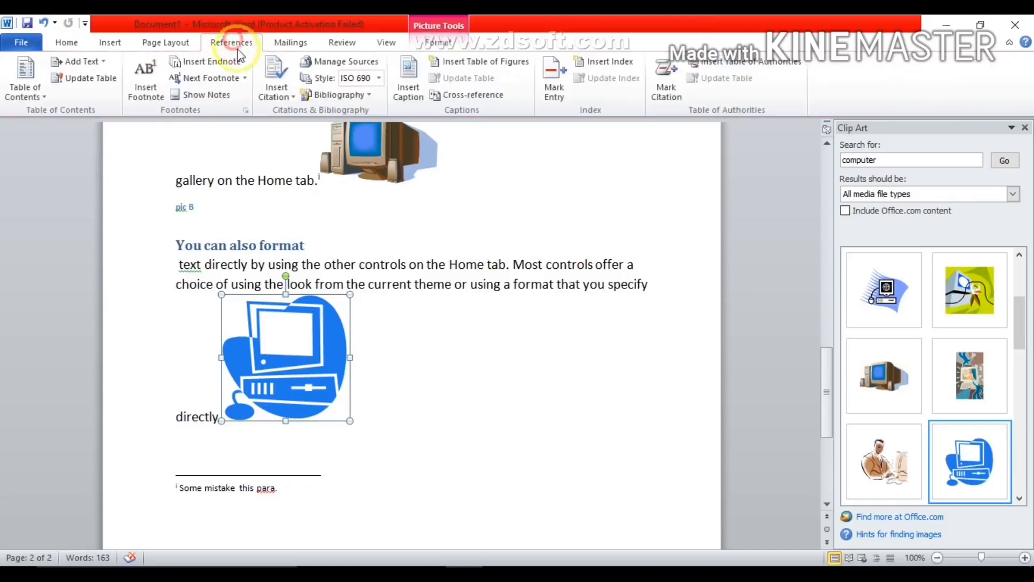
{"action": "left_click", "coordinate": [408, 86]}
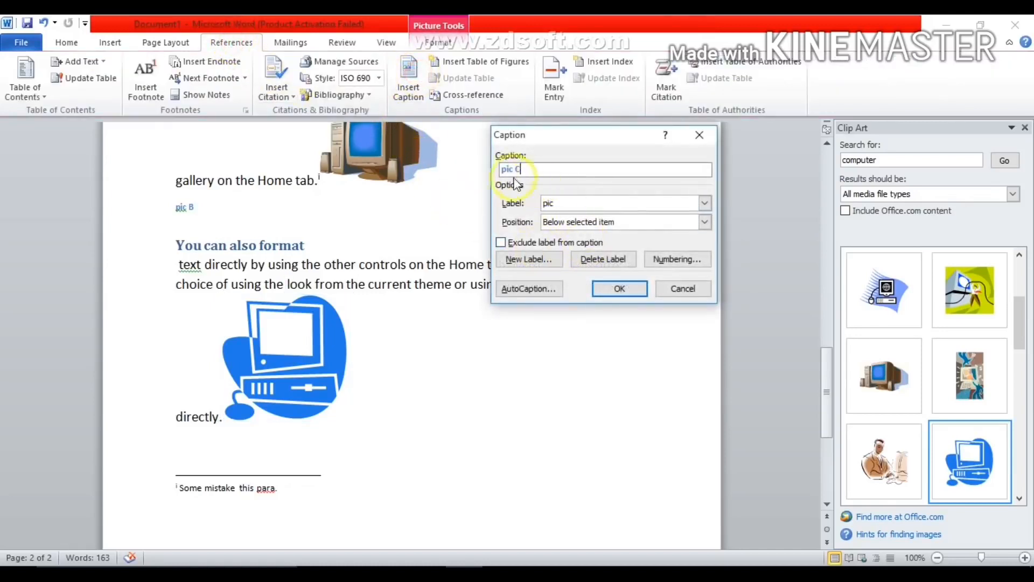
{"action": "left_click", "coordinate": [618, 289]}
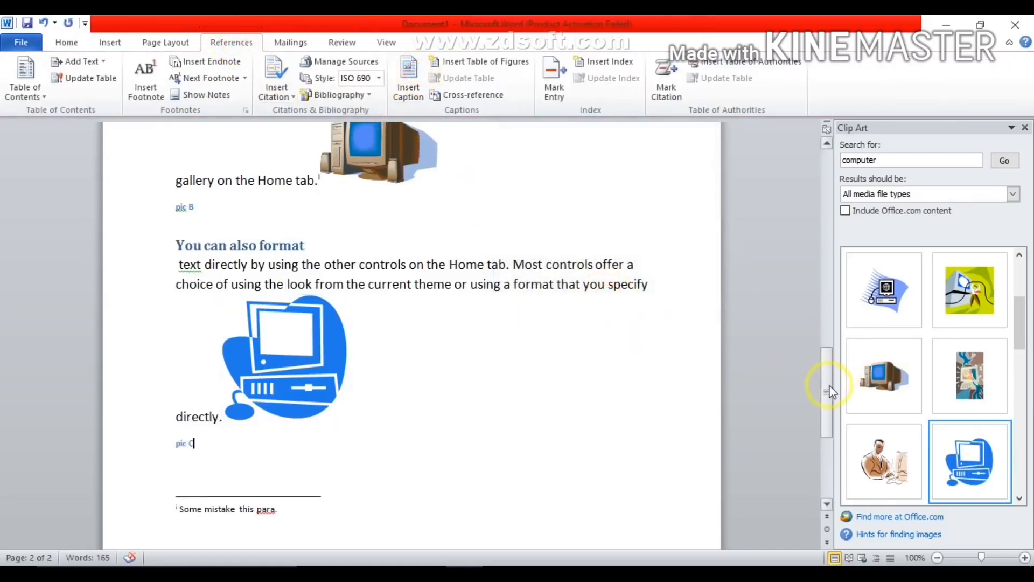
- Update the entire table of figures that lists the "pic" captions
{"action": "left_click_drag", "start_coordinate": [830, 391], "coordinate": [829, 183]}
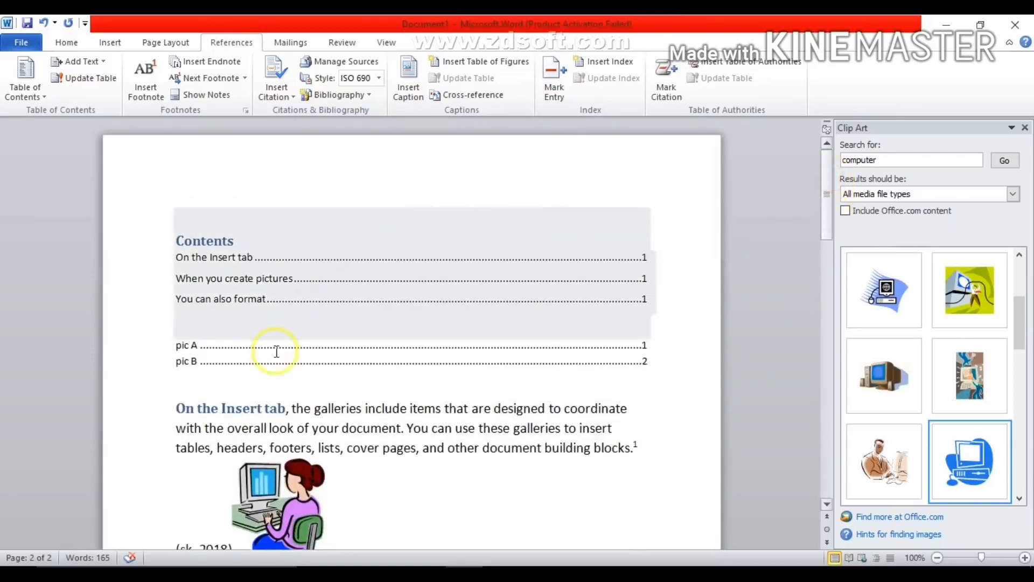
{"action": "left_click", "coordinate": [293, 370]}
{"action": "left_click", "coordinate": [293, 357]}
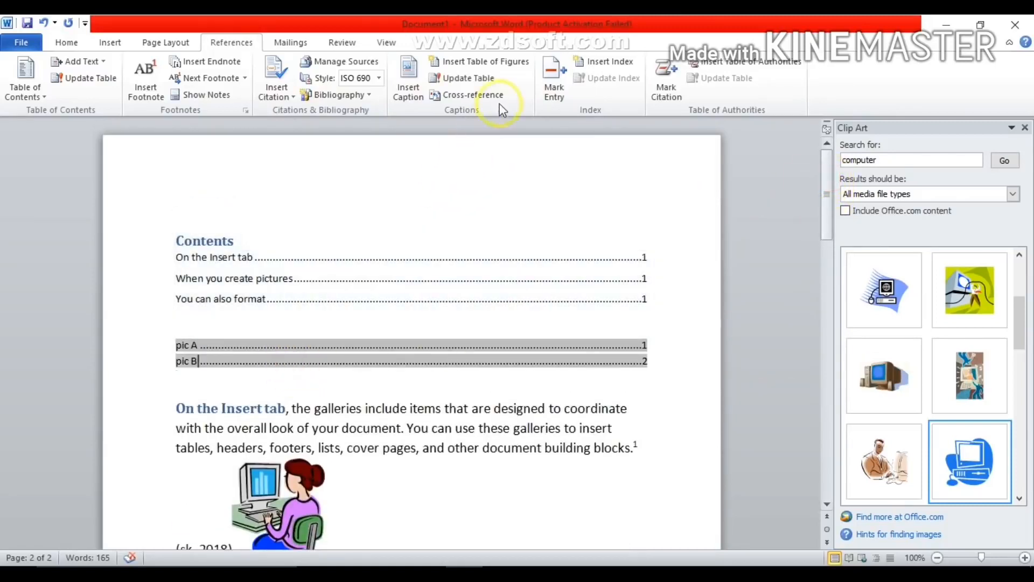
{"action": "left_click", "coordinate": [476, 75]}
{"action": "left_click", "coordinate": [474, 295]}
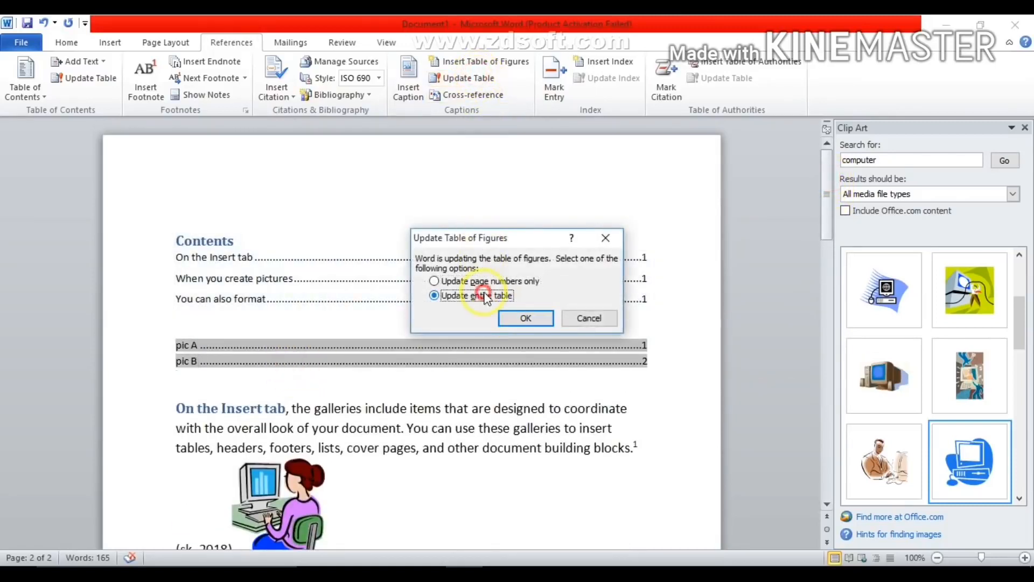
{"action": "left_click", "coordinate": [523, 318]}
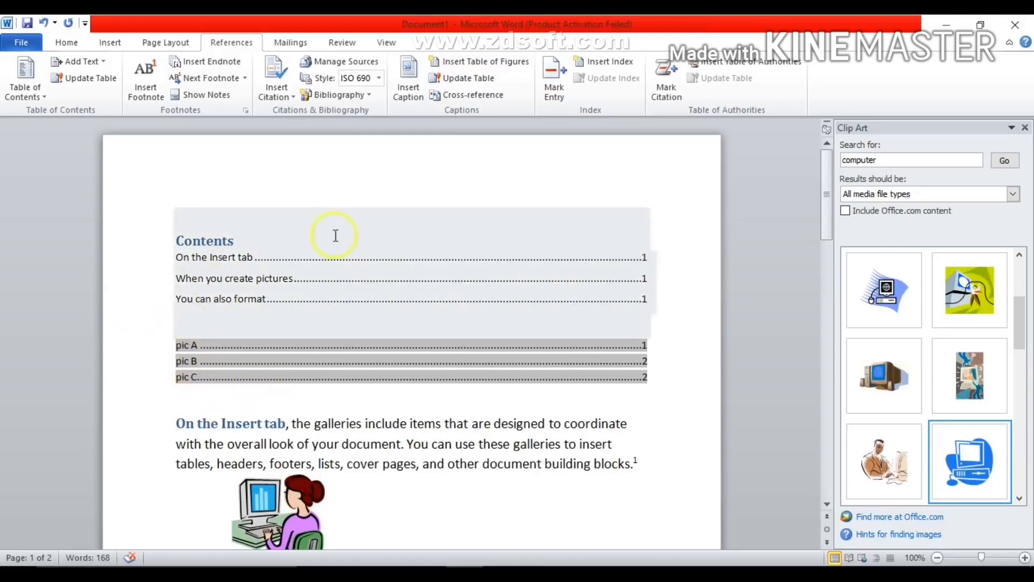
- Insert a hyperlinked cross-reference to the entire "pic A" caption on the empty line below the table of figures
{"action": "left_click", "coordinate": [182, 400]}
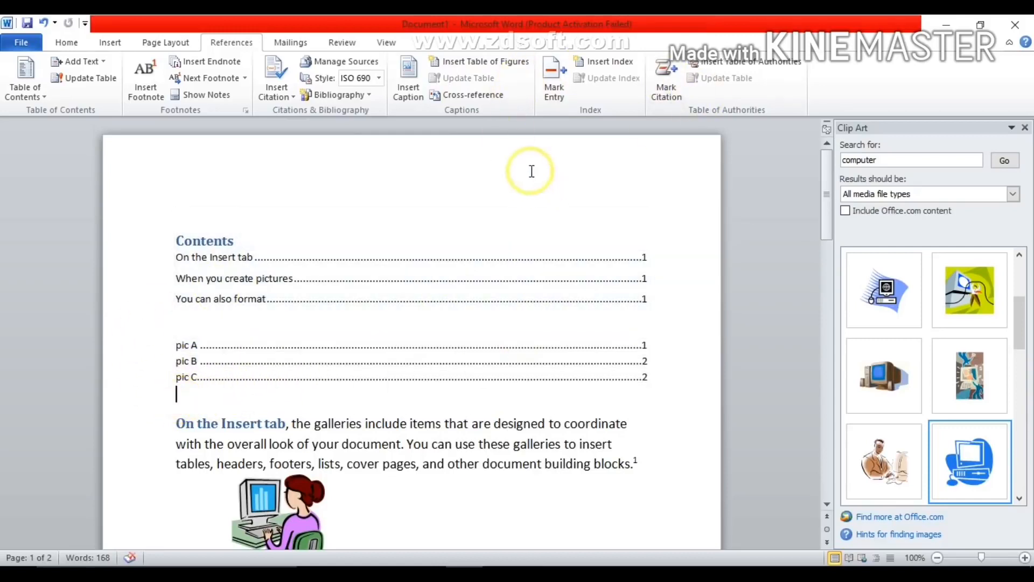
{"action": "left_click", "coordinate": [473, 95]}
{"action": "left_click_drag", "start_coordinate": [474, 168], "coordinate": [518, 124]}
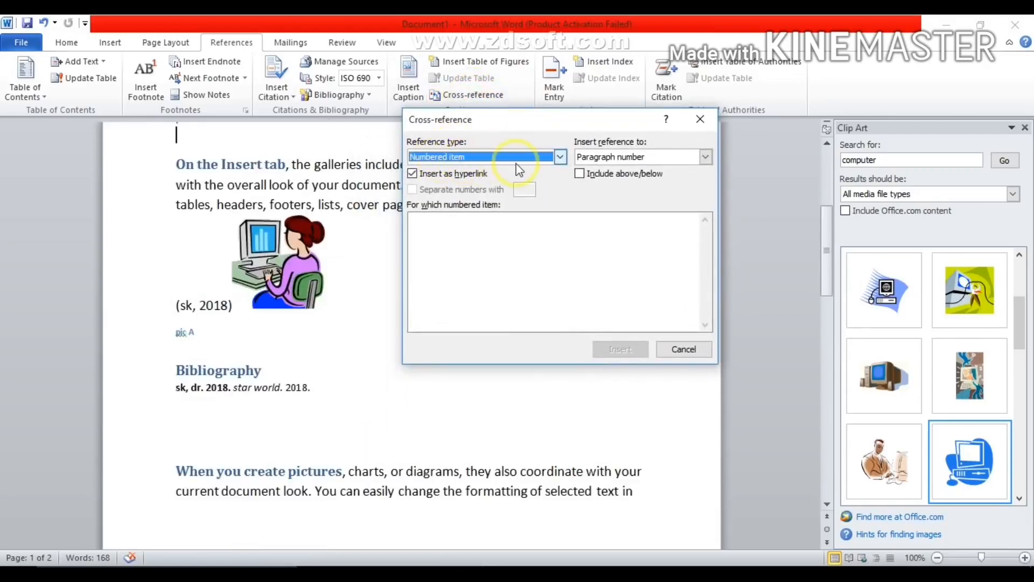
{"action": "left_click", "coordinate": [560, 158]}
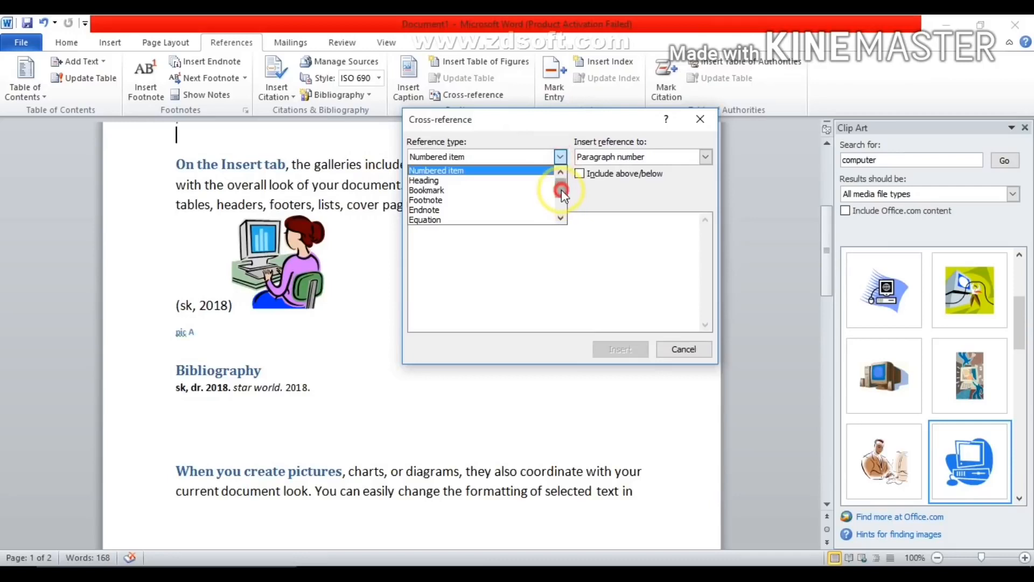
{"action": "left_click_drag", "start_coordinate": [562, 191], "coordinate": [560, 208]}
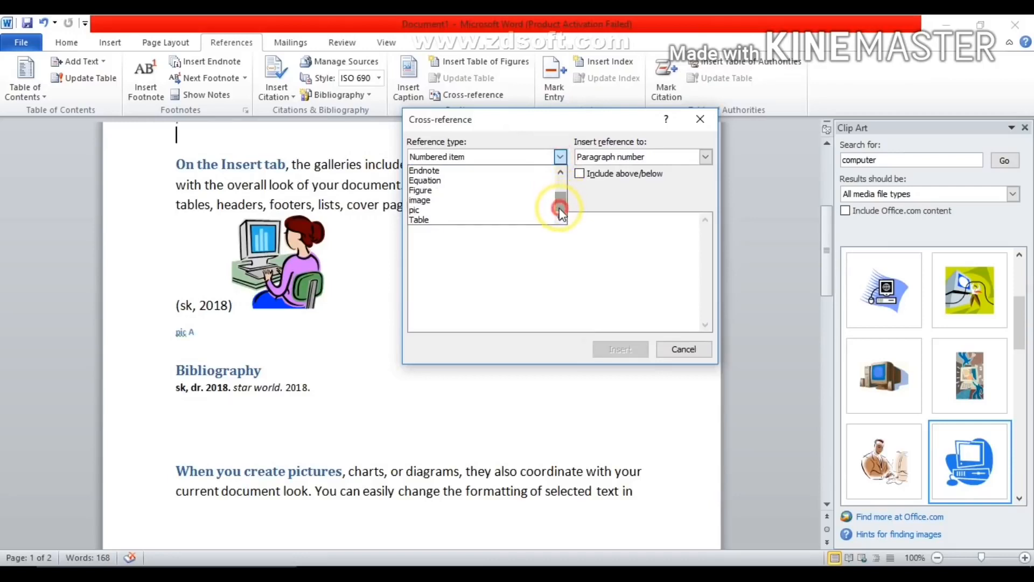
{"action": "left_click", "coordinate": [437, 211]}
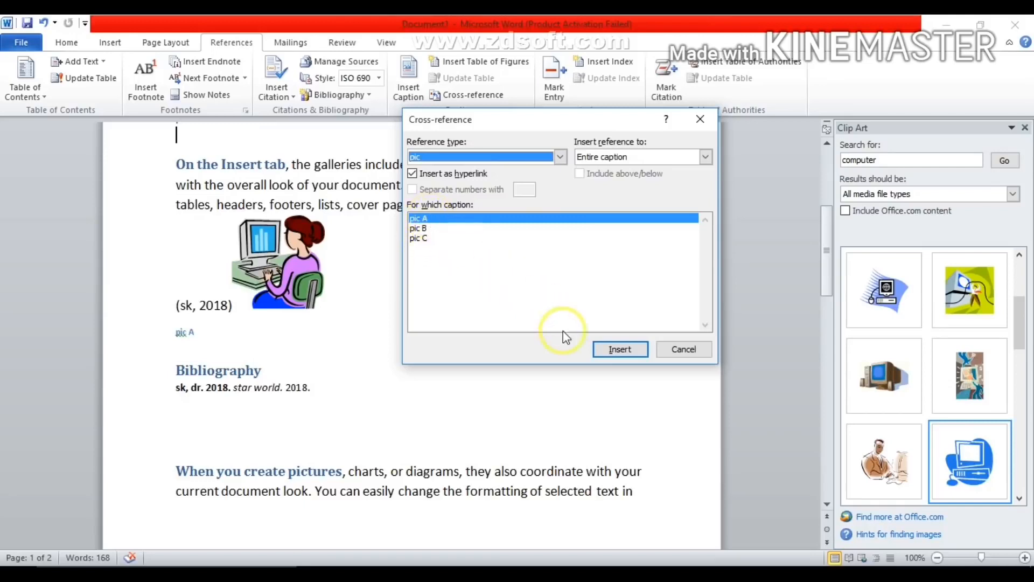
{"action": "left_click", "coordinate": [620, 350]}
- Add cross-references to "pic B" and "pic C" after the "pic A" reference and follow the "pic C" link
{"action": "left_click", "coordinate": [423, 229]}
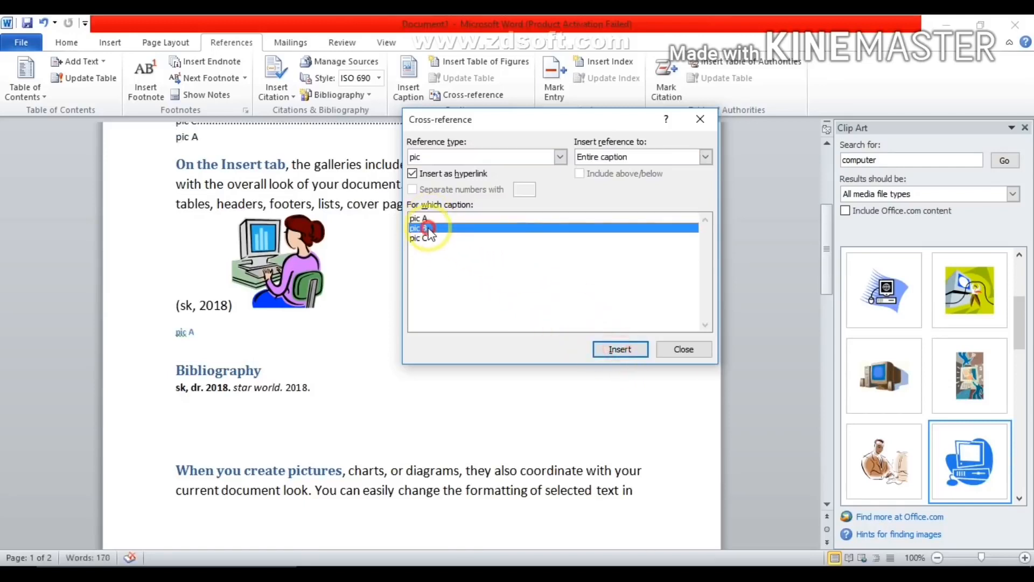
{"action": "left_click", "coordinate": [612, 350]}
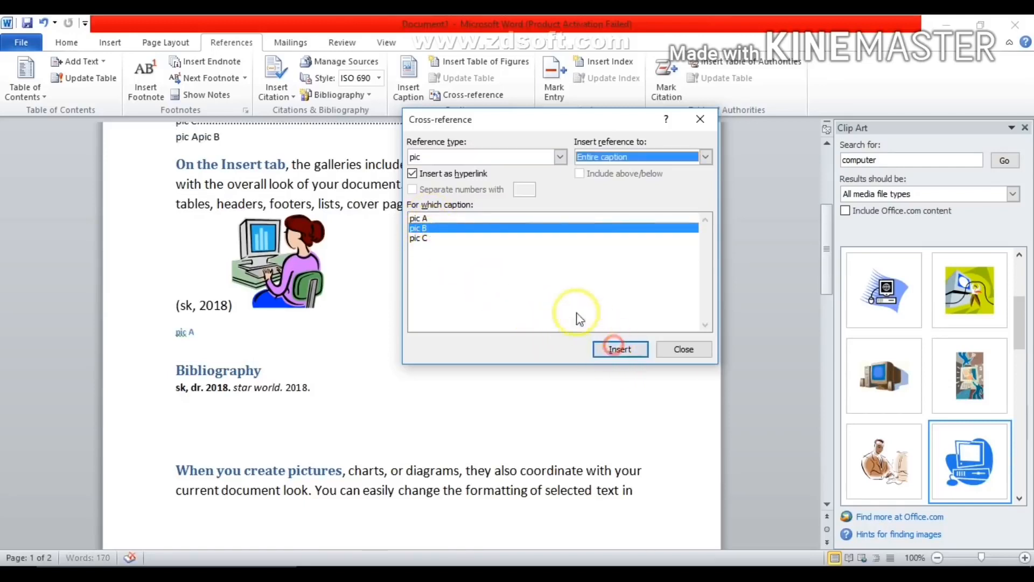
{"action": "left_click", "coordinate": [430, 237]}
{"action": "left_click", "coordinate": [620, 350]}
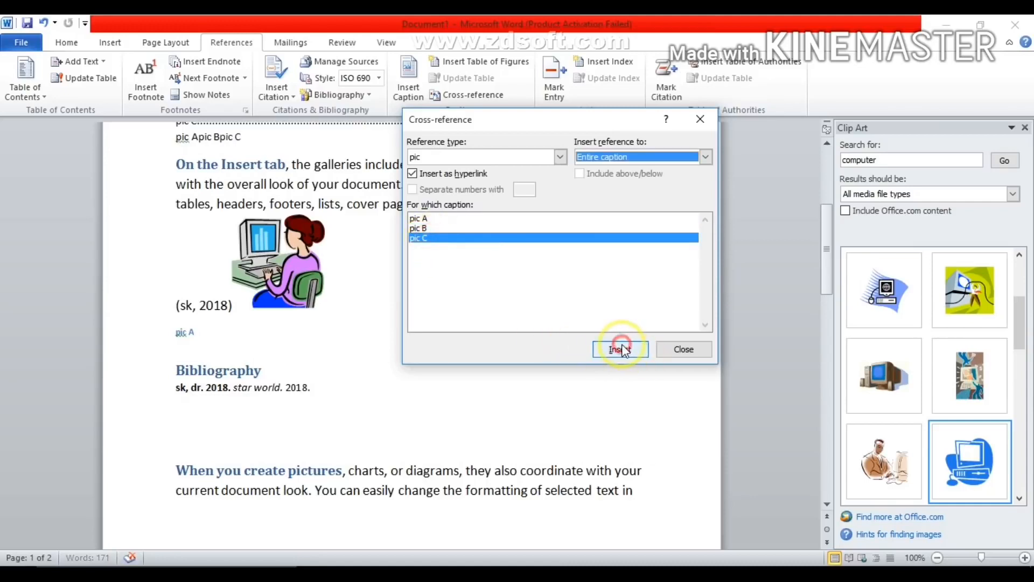
{"action": "left_click", "coordinate": [684, 350]}
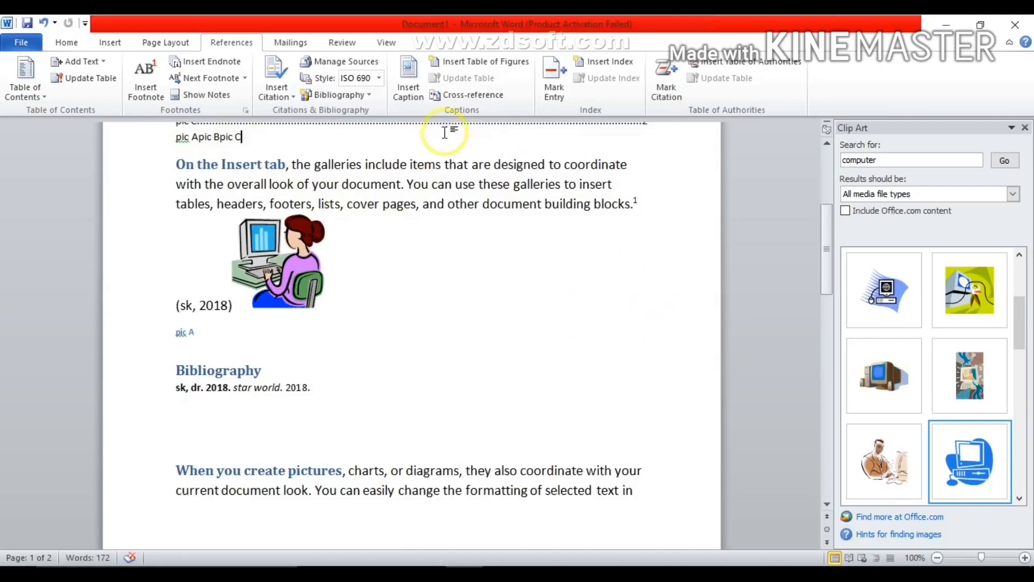
{"action": "left_click", "coordinate": [233, 141], "text": "ctrl"}
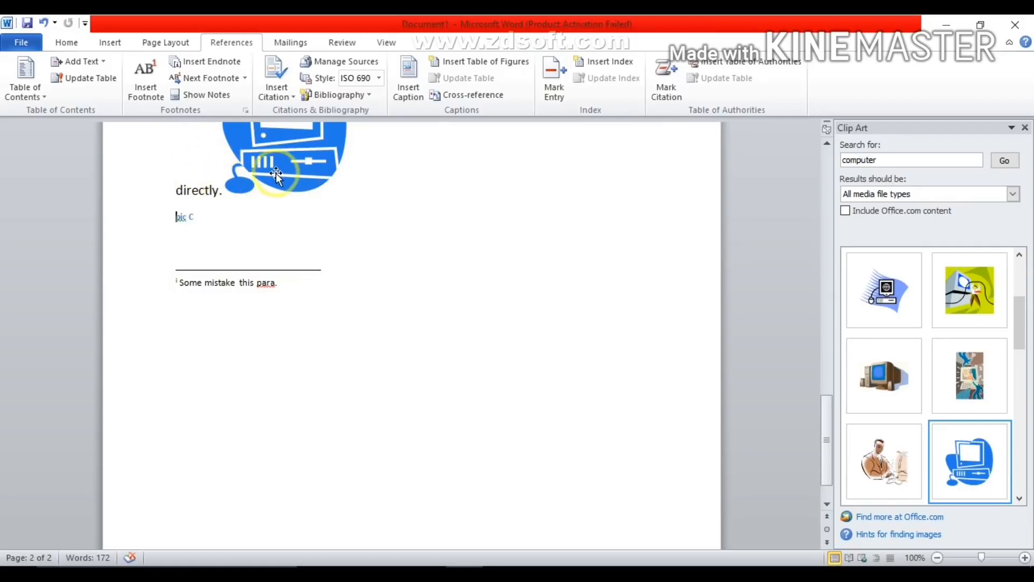
- Mark the word "galleries" in the "On the Insert tab" paragraph as an index entry for the current page
{"action": "left_click_drag", "start_coordinate": [826, 416], "coordinate": [826, 150]}
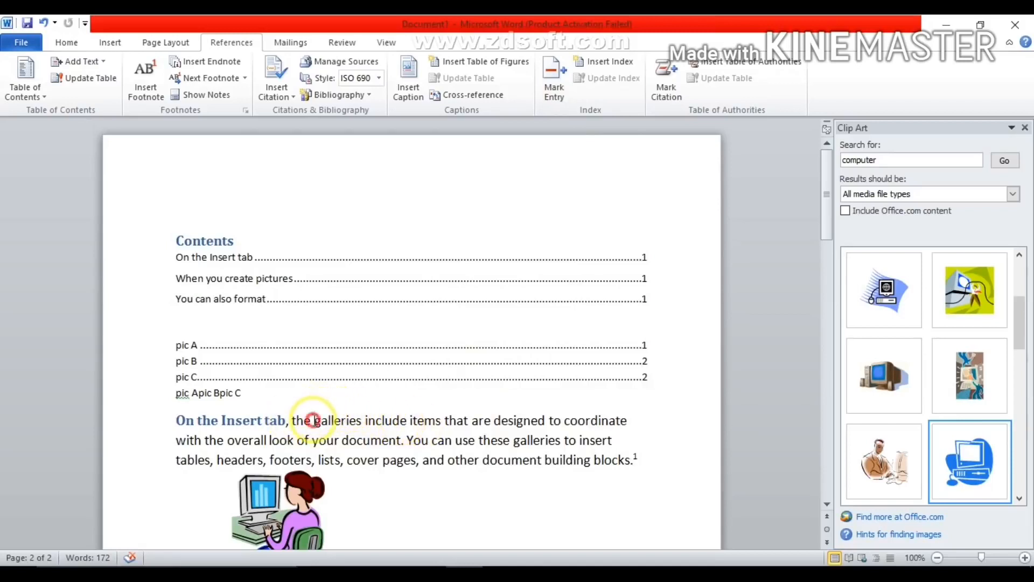
{"action": "left_click_drag", "start_coordinate": [313, 420], "coordinate": [345, 421]}
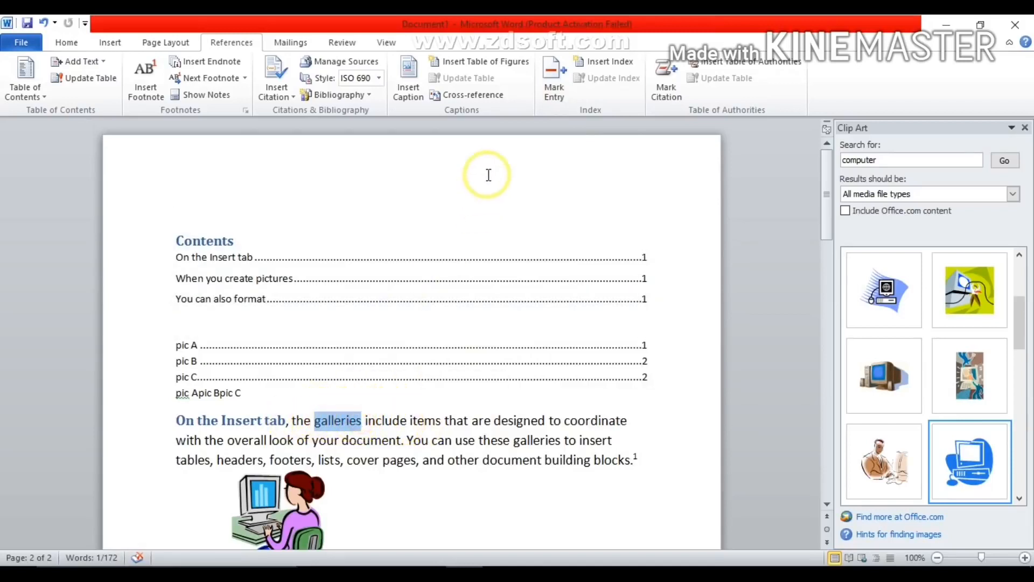
{"action": "left_click", "coordinate": [556, 79]}
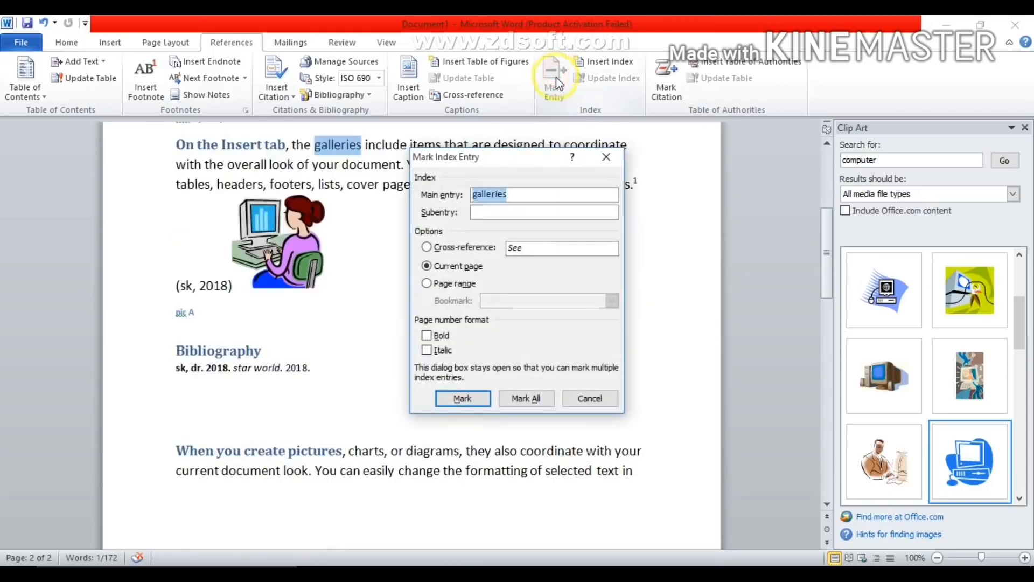
{"action": "left_click", "coordinate": [462, 399]}
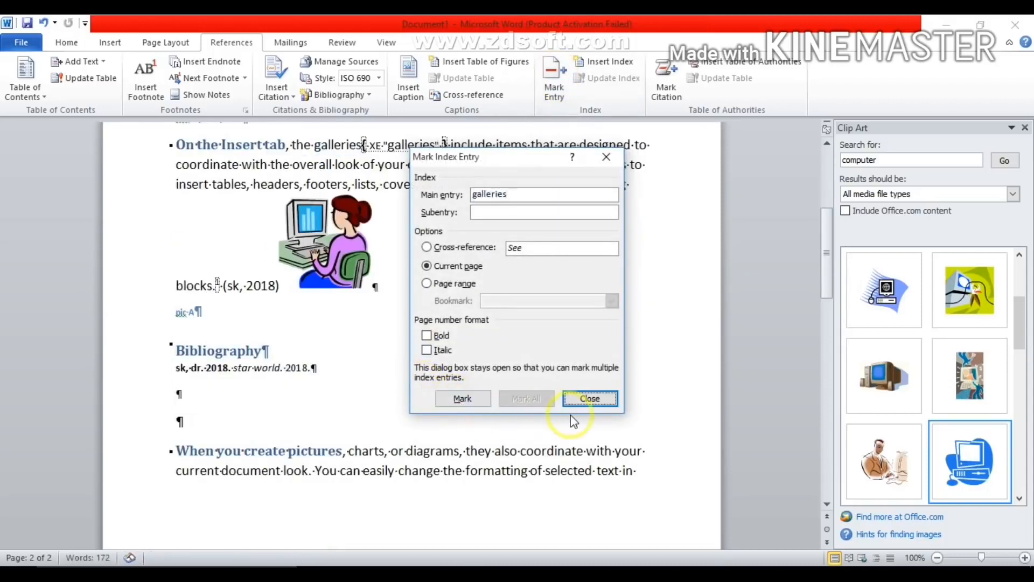
{"action": "left_click", "coordinate": [583, 400]}
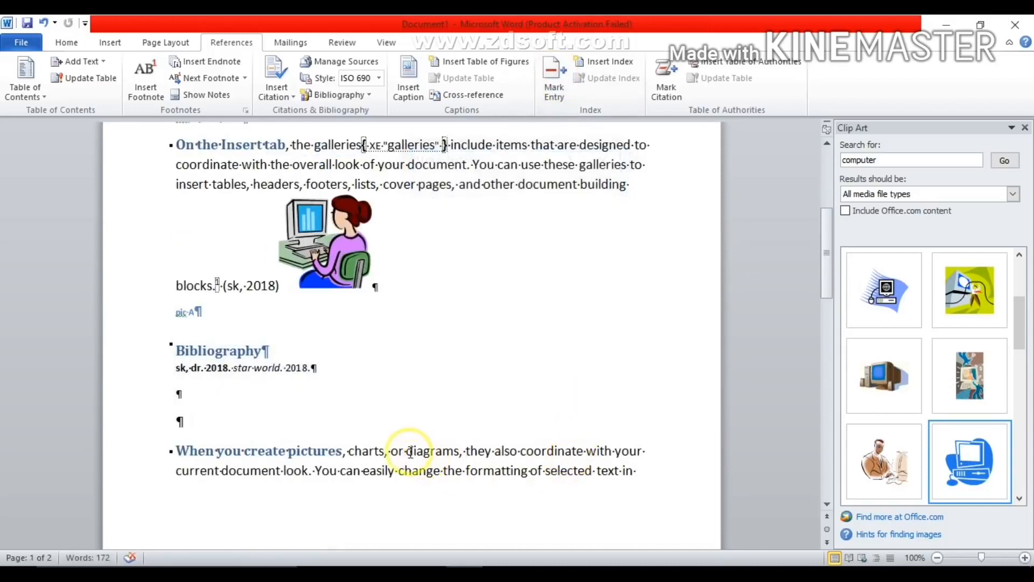
- Mark the word "diagrams" in the "When you create pictures" paragraph as an index entry for the current page
{"action": "left_click_drag", "start_coordinate": [407, 451], "coordinate": [459, 453]}
{"action": "left_click", "coordinate": [561, 91]}
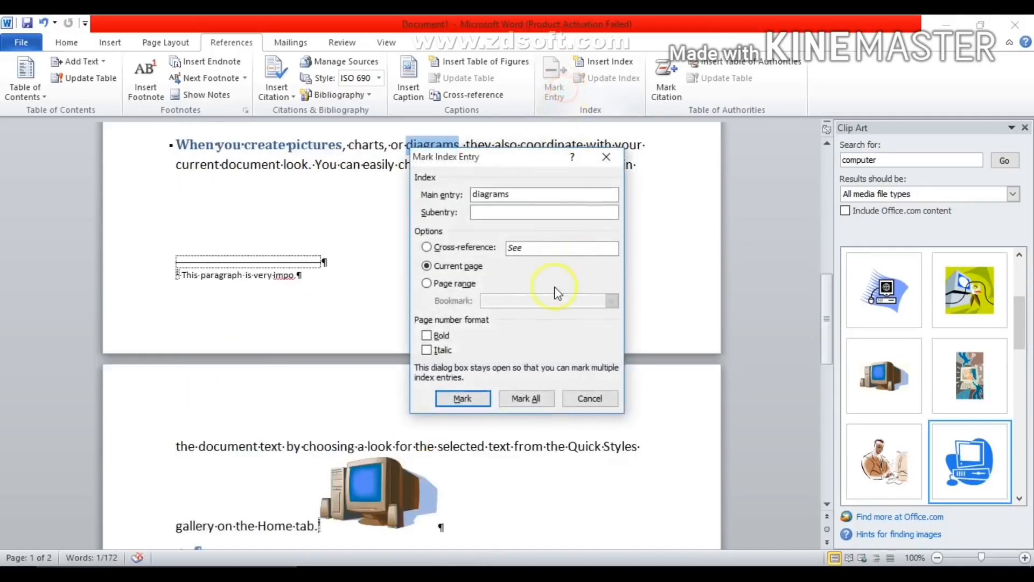
{"action": "left_click", "coordinate": [468, 400]}
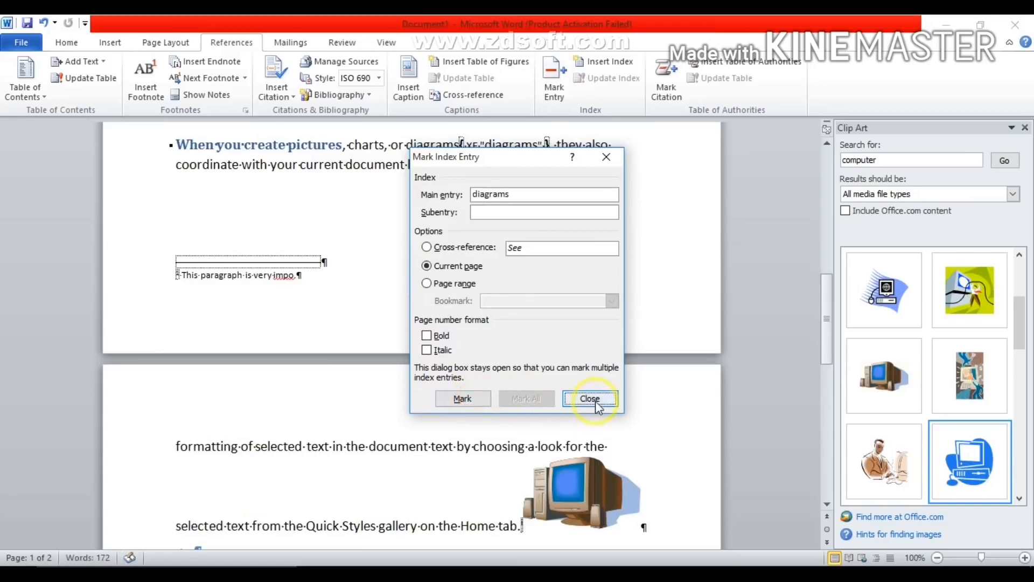
{"action": "left_click", "coordinate": [590, 398]}
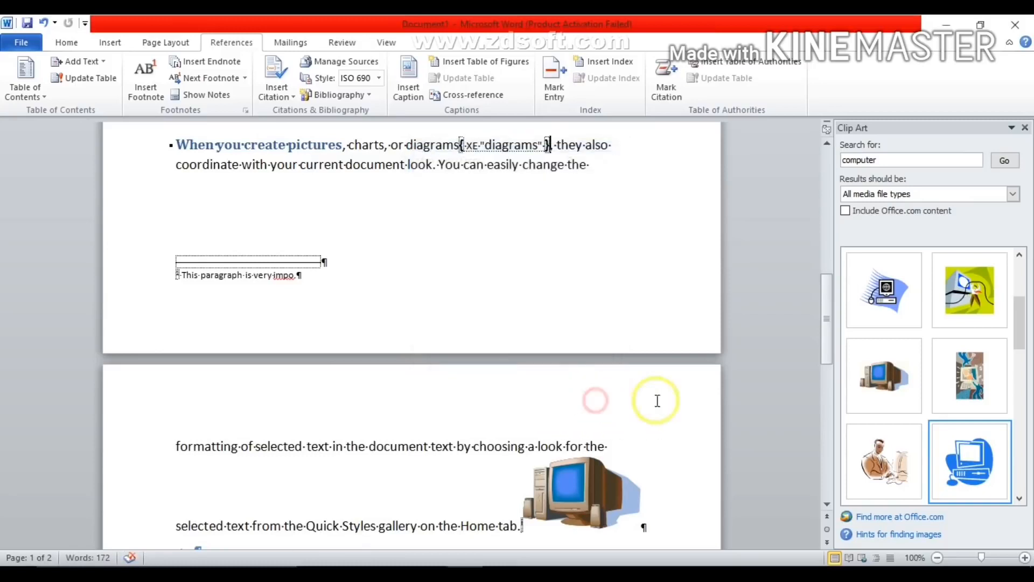
- Hide the paragraph marks and other formatting symbols in the document
{"action": "left_click", "coordinate": [66, 42]}
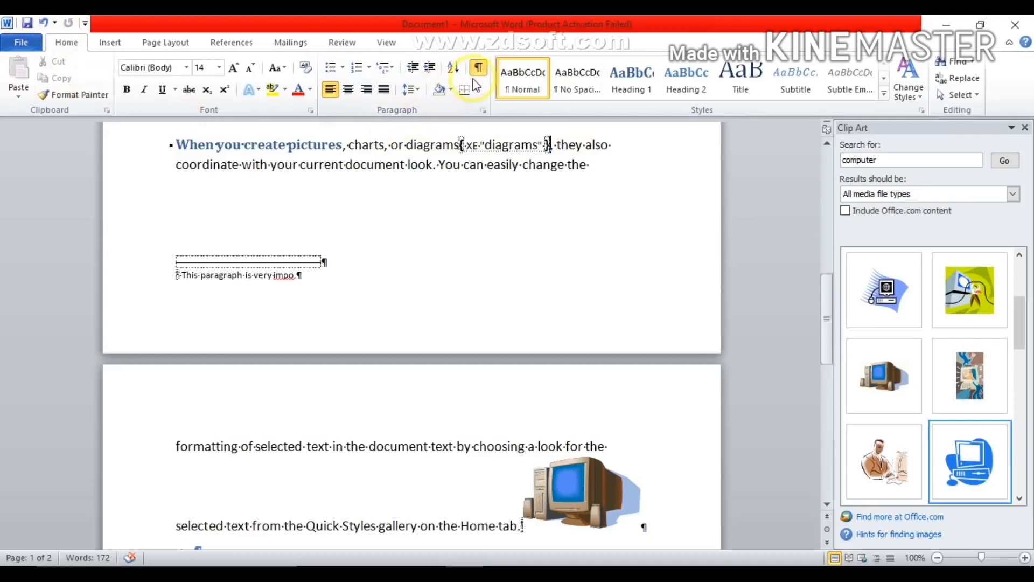
{"action": "left_click", "coordinate": [323, 261]}
{"action": "left_click", "coordinate": [298, 276]}
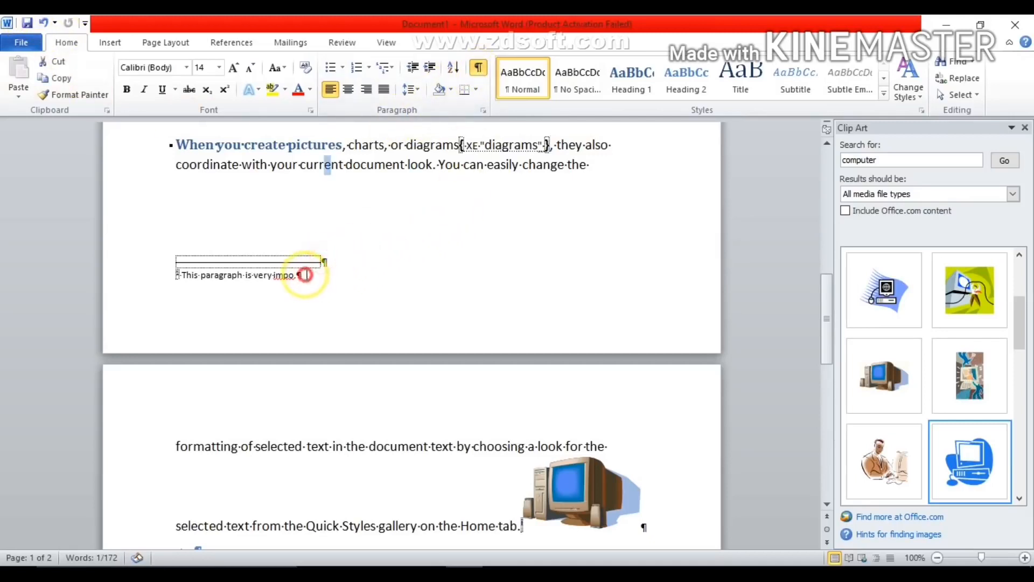
{"action": "left_click", "coordinate": [645, 527]}
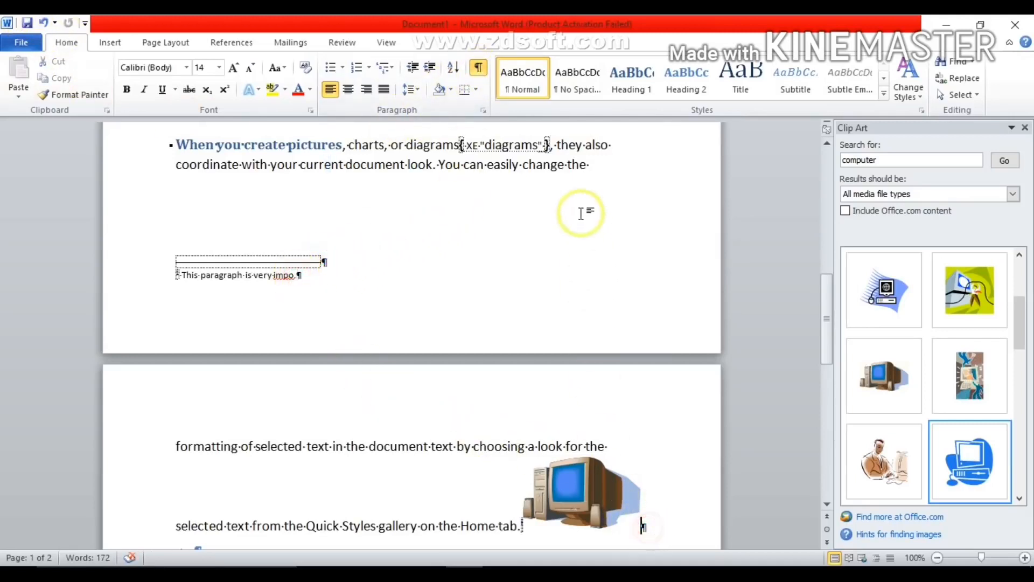
{"action": "left_click", "coordinate": [477, 68]}
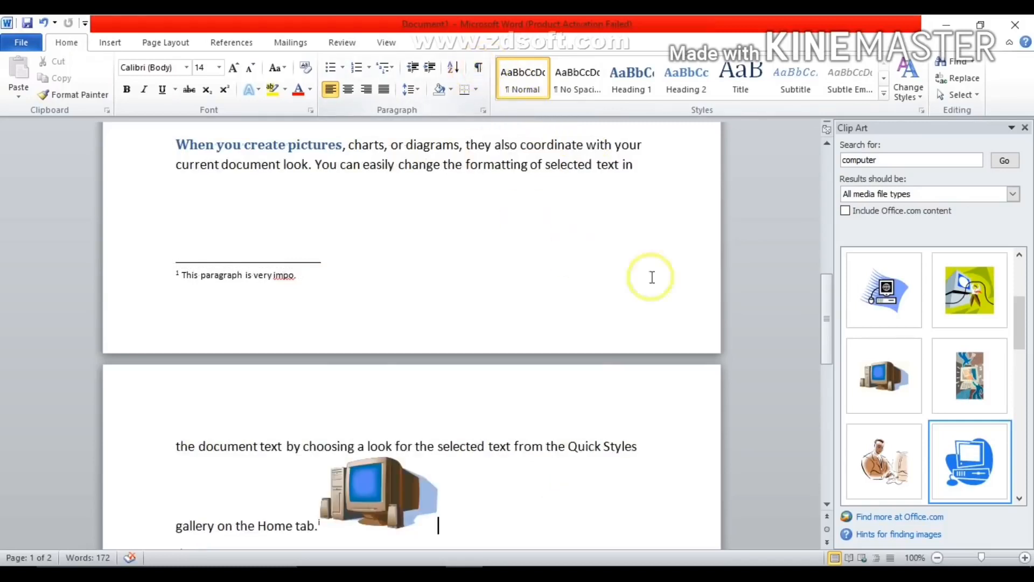
- Insert an indented two-column index with the template format on the empty line below the "pic C" caption
{"action": "left_click_drag", "start_coordinate": [830, 303], "coordinate": [827, 415]}
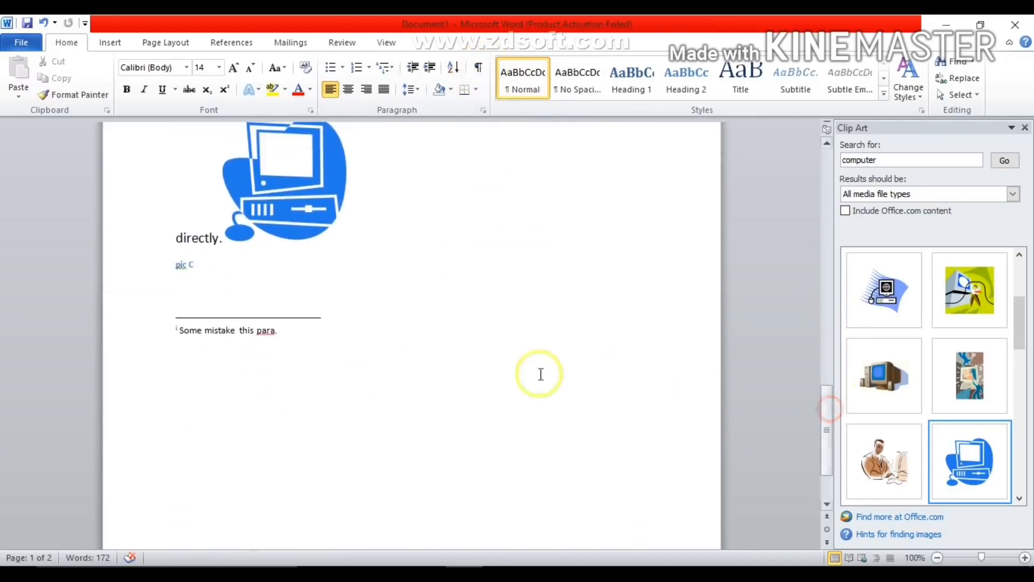
{"action": "left_click", "coordinate": [180, 288]}
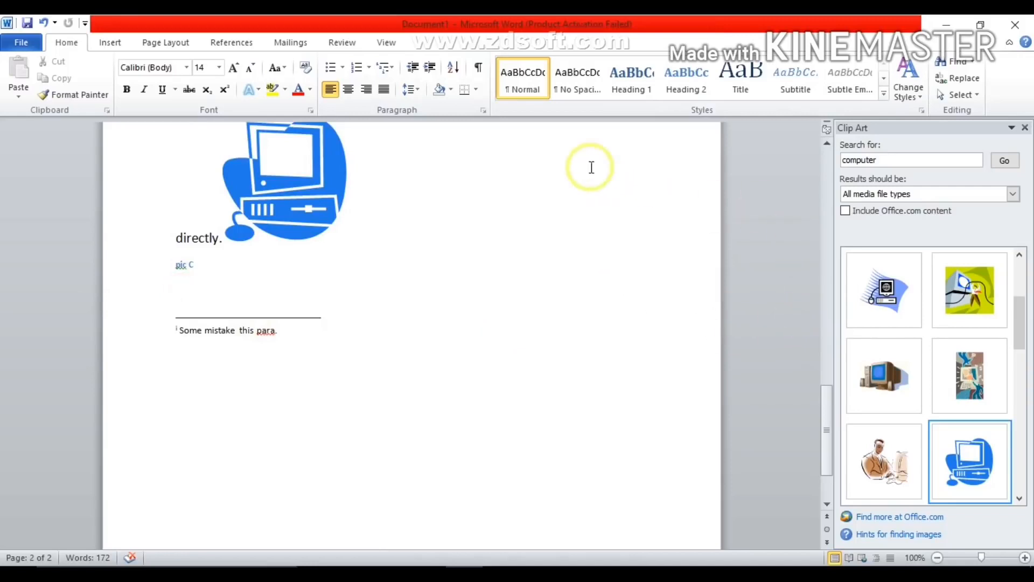
{"action": "left_click", "coordinate": [232, 43]}
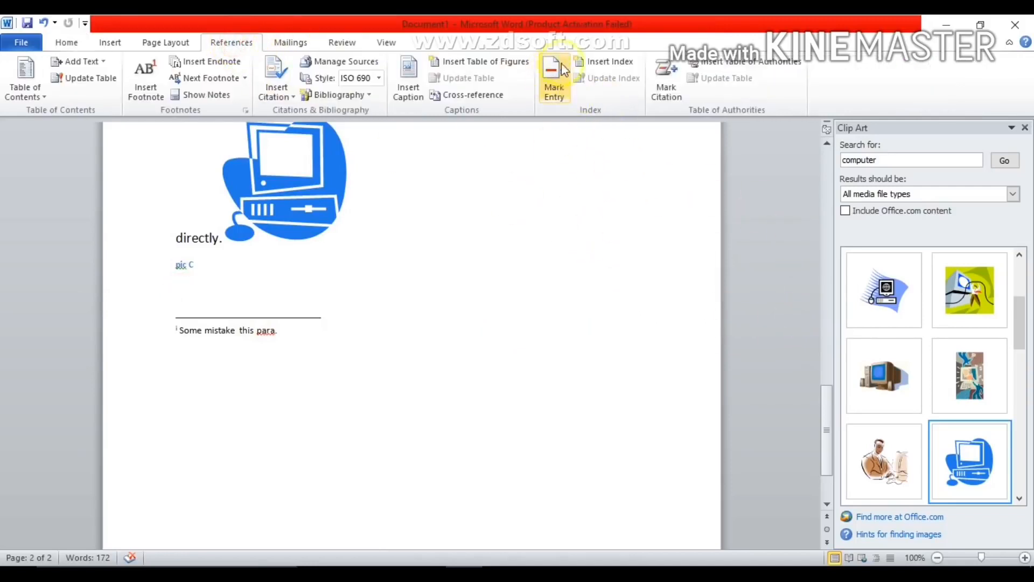
{"action": "left_click", "coordinate": [605, 62]}
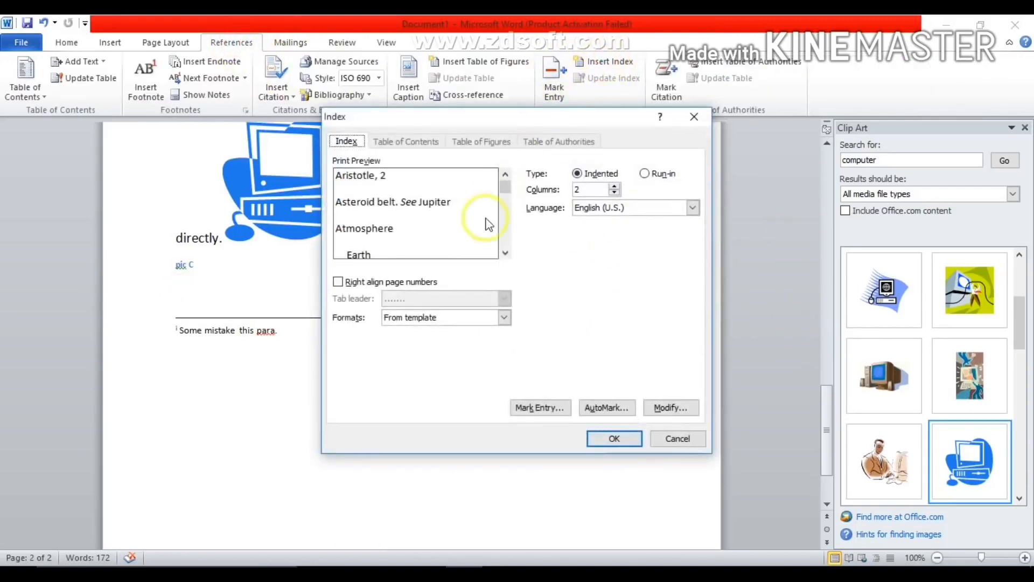
{"action": "left_click", "coordinate": [614, 439]}
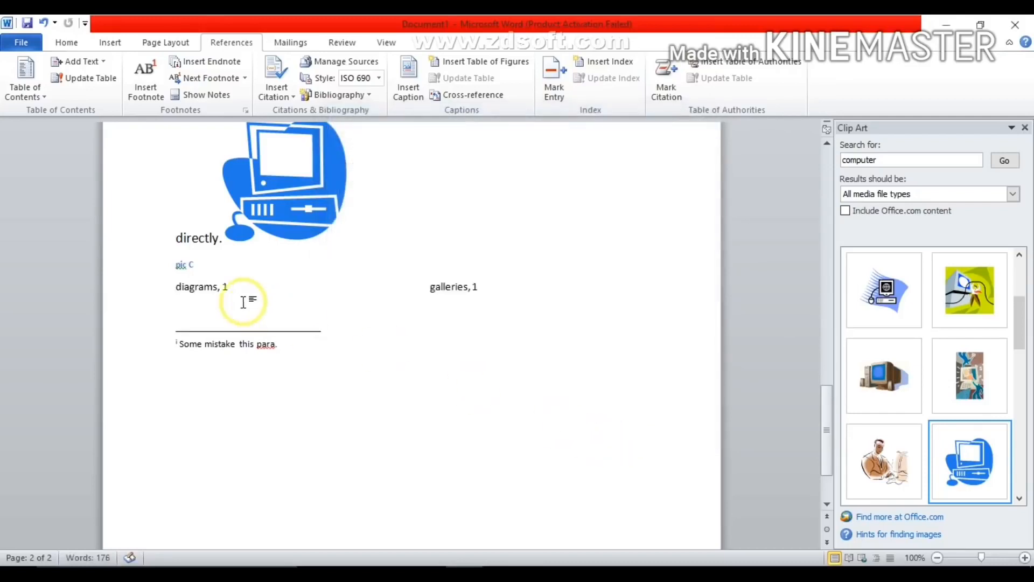
{"action": "left_click_drag", "start_coordinate": [214, 282], "coordinate": [171, 285]}
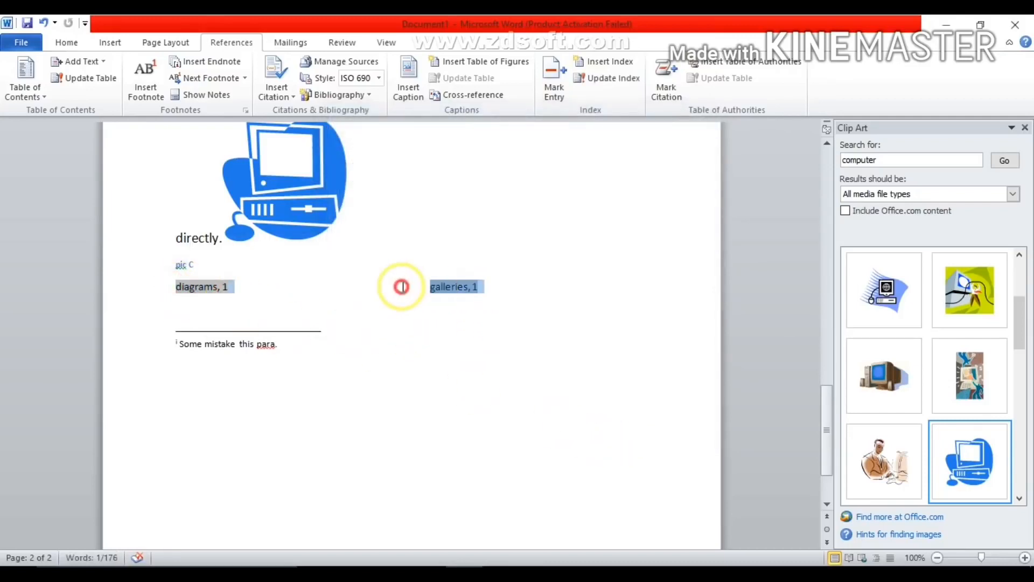
{"action": "left_click", "coordinate": [512, 294]}
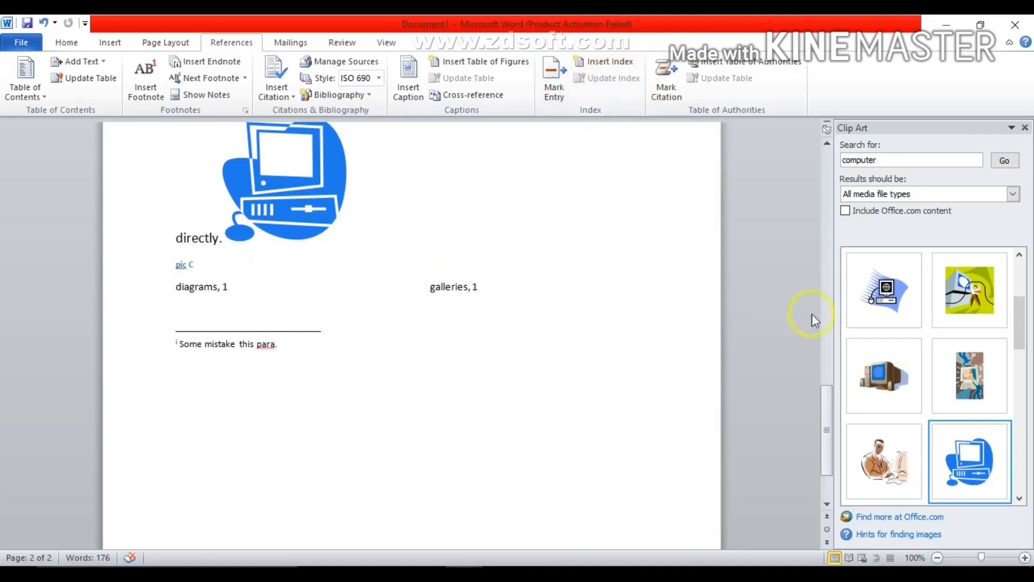
- Mark the word "charts" in the "When you create pictures" paragraph as an index entry for the current page and hide the formatting symbols
{"action": "left_click_drag", "start_coordinate": [827, 402], "coordinate": [827, 221]}
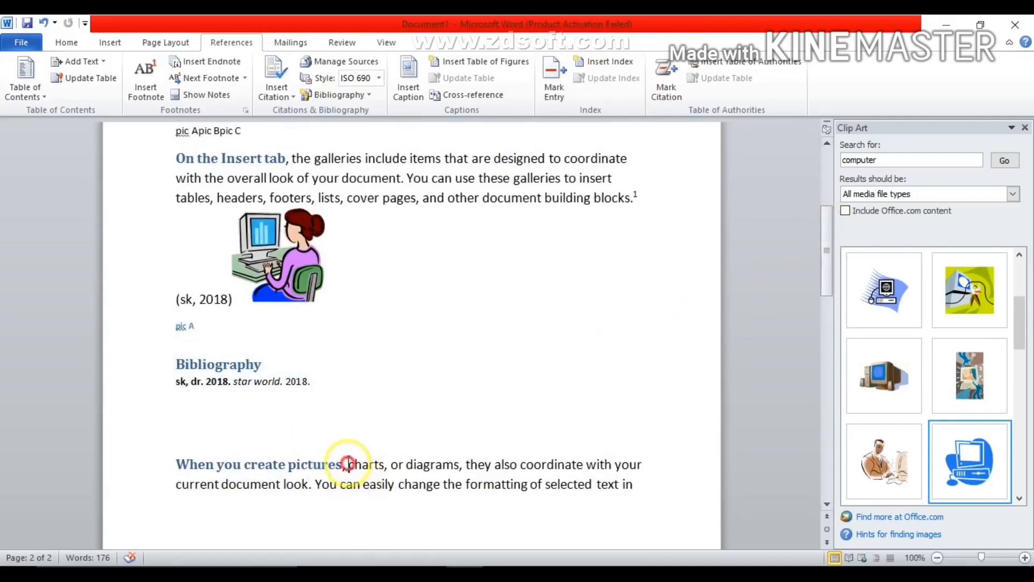
{"action": "left_click_drag", "start_coordinate": [348, 463], "coordinate": [384, 466]}
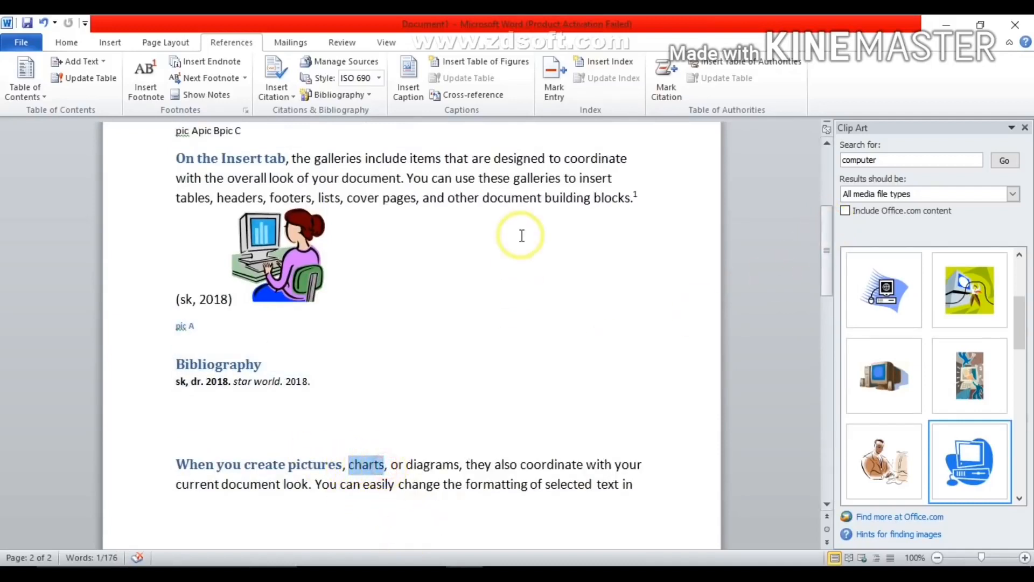
{"action": "left_click", "coordinate": [545, 89]}
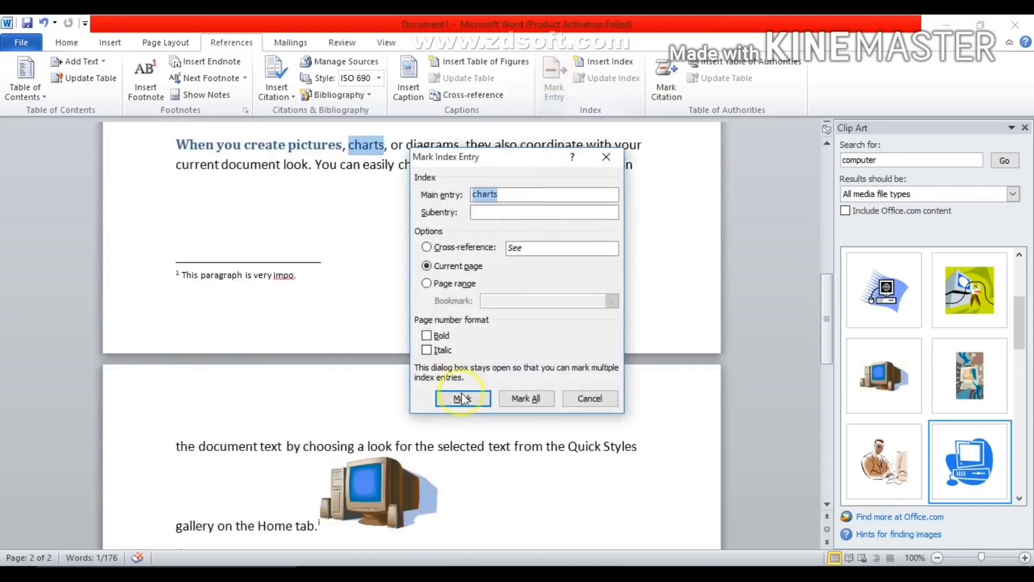
{"action": "left_click", "coordinate": [462, 398]}
{"action": "left_click", "coordinate": [593, 399]}
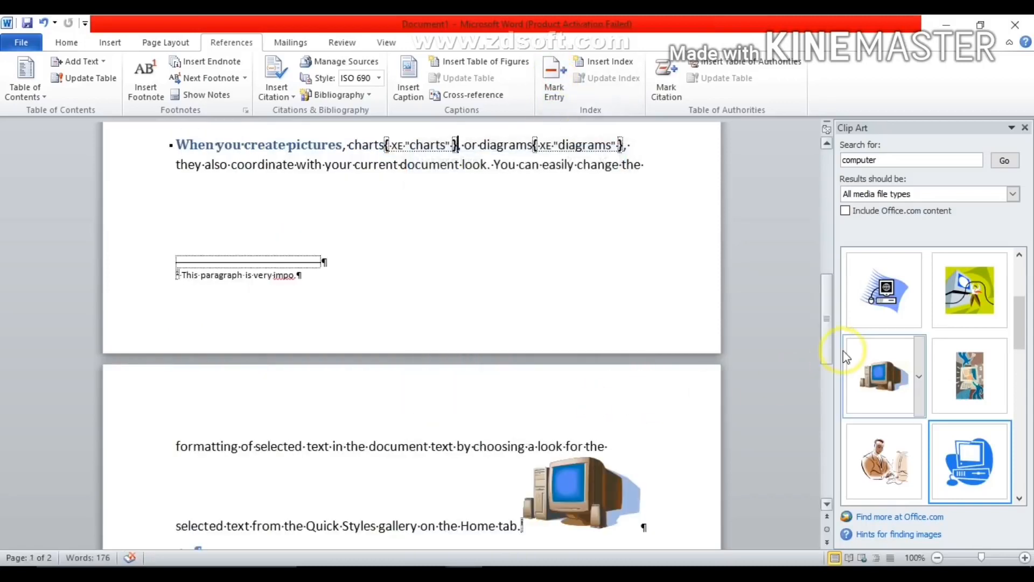
{"action": "left_click", "coordinate": [66, 42]}
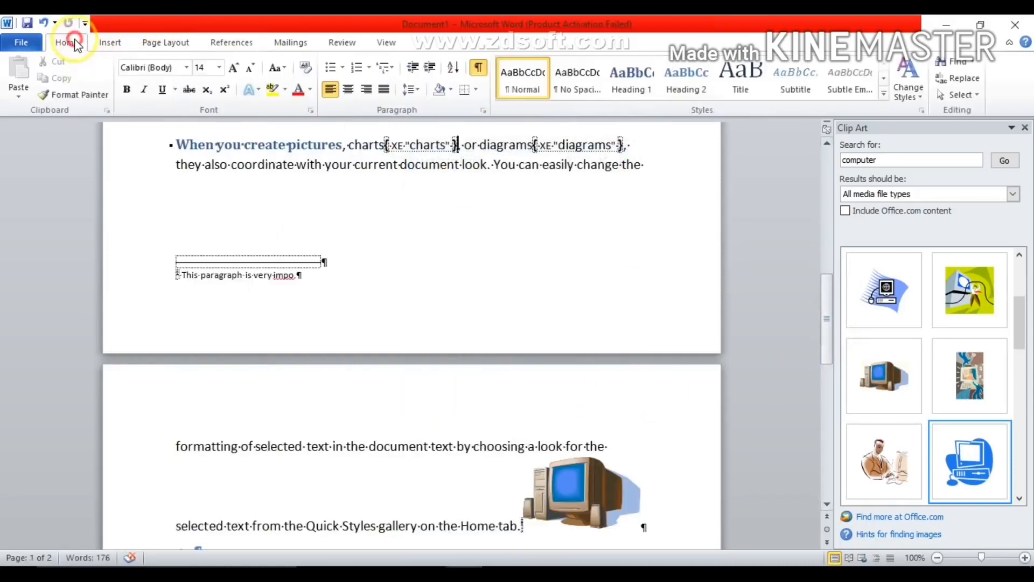
{"action": "left_click", "coordinate": [479, 68]}
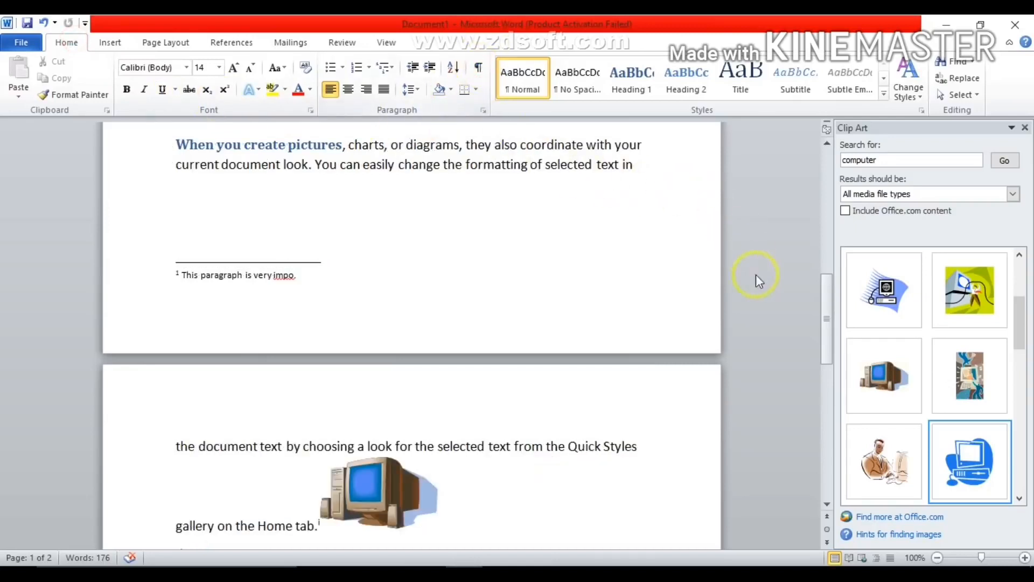
- Update the index below the "pic C" caption to include the newly marked entry
{"action": "left_click_drag", "start_coordinate": [828, 320], "coordinate": [827, 414]}
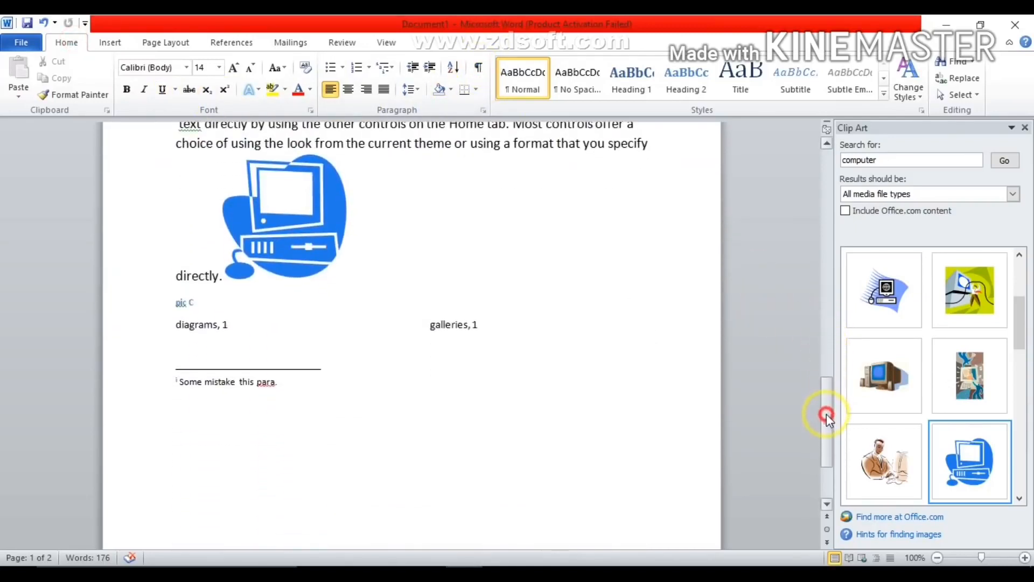
{"action": "left_click", "coordinate": [215, 324]}
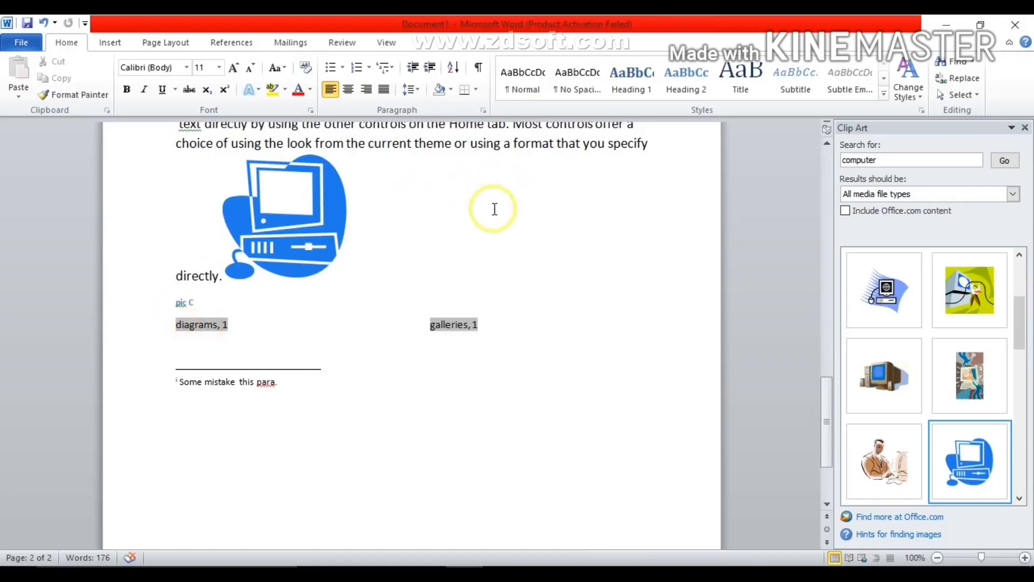
{"action": "left_click", "coordinate": [222, 42]}
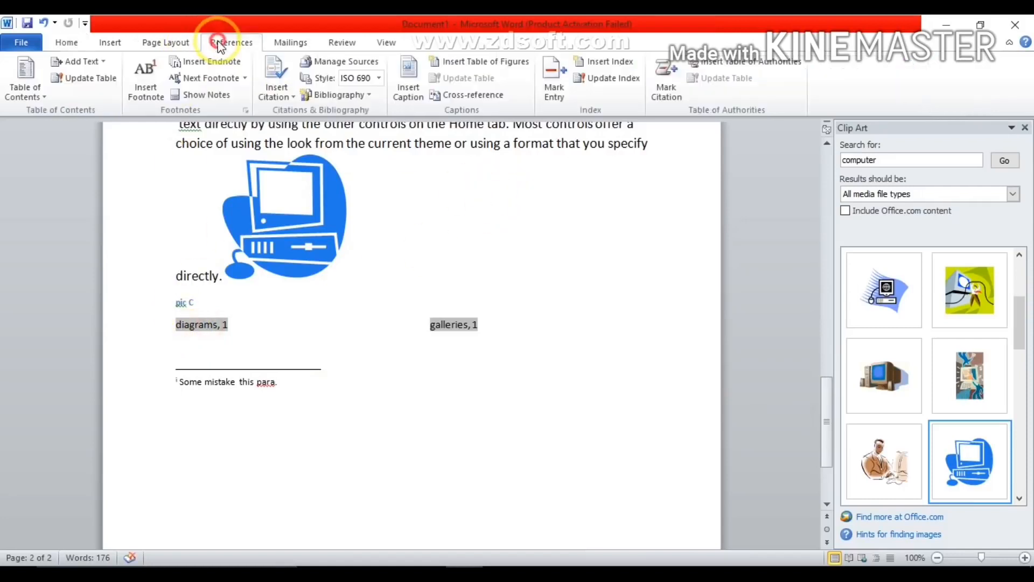
{"action": "left_click", "coordinate": [611, 83]}
{"action": "left_click", "coordinate": [251, 337]}
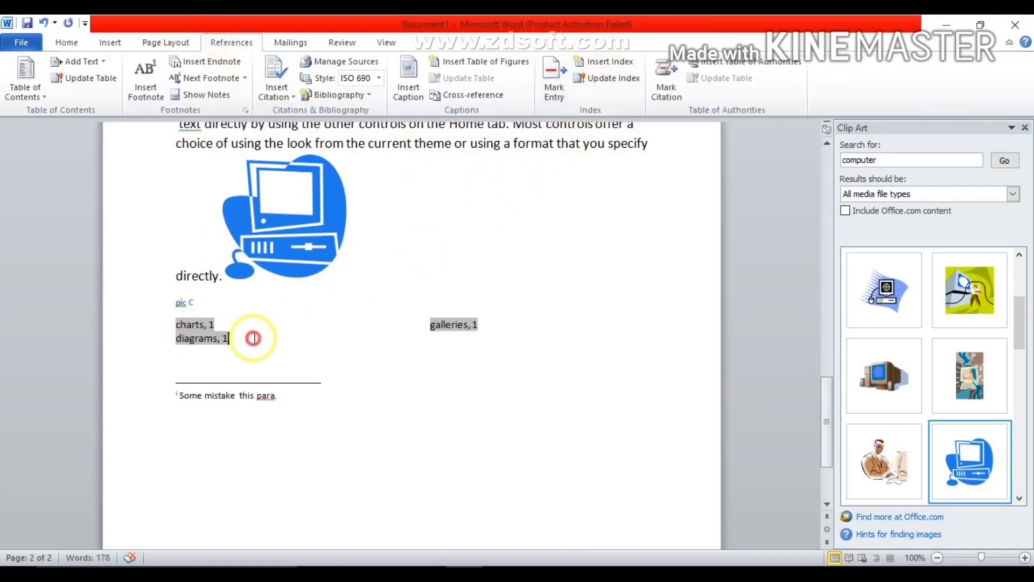
{"action": "left_click", "coordinate": [195, 348]}
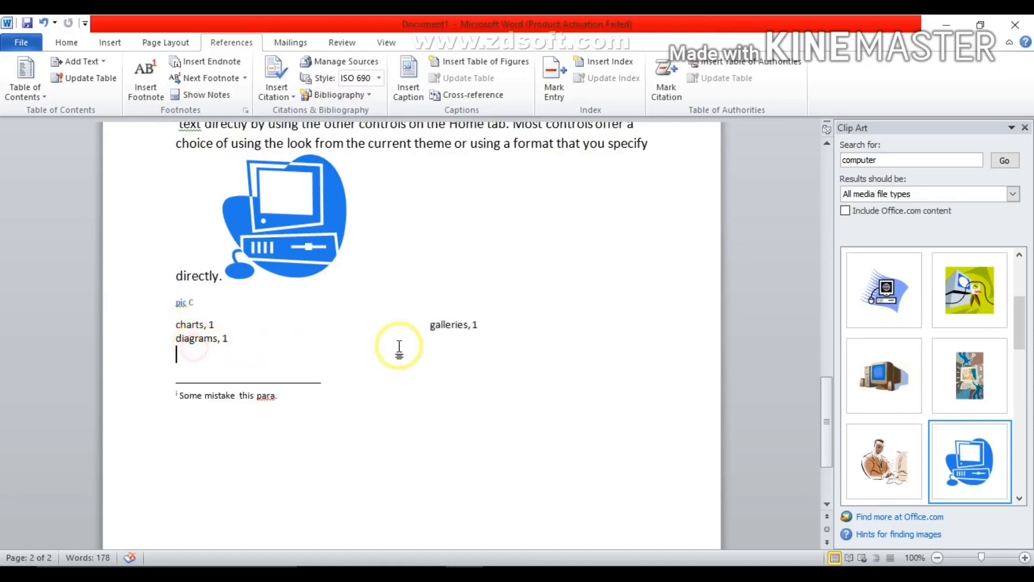
{"action": "left_click", "coordinate": [463, 328]}
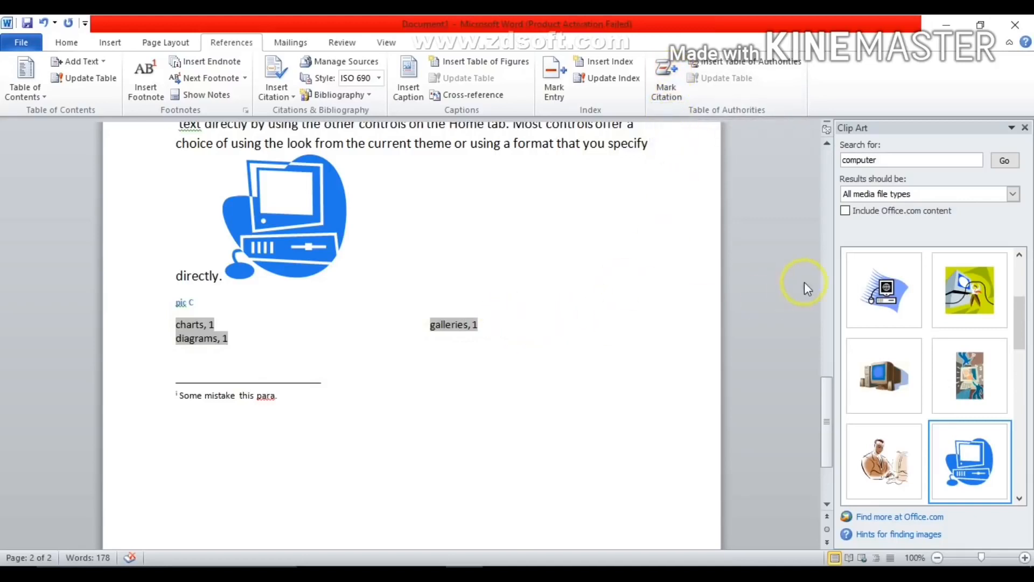
{"action": "left_click", "coordinate": [182, 326]}
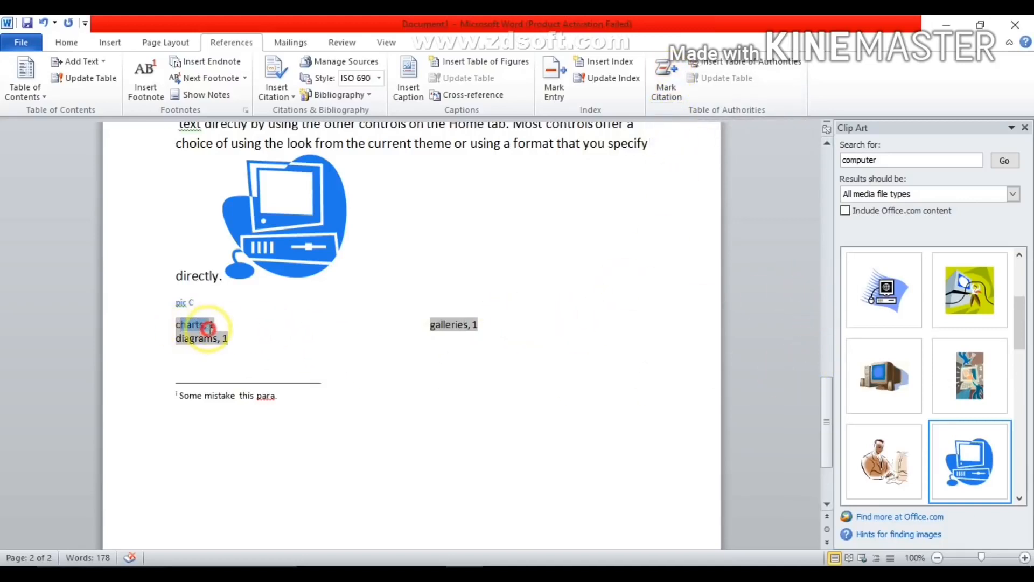
{"action": "left_click_drag", "start_coordinate": [429, 323], "coordinate": [476, 349]}
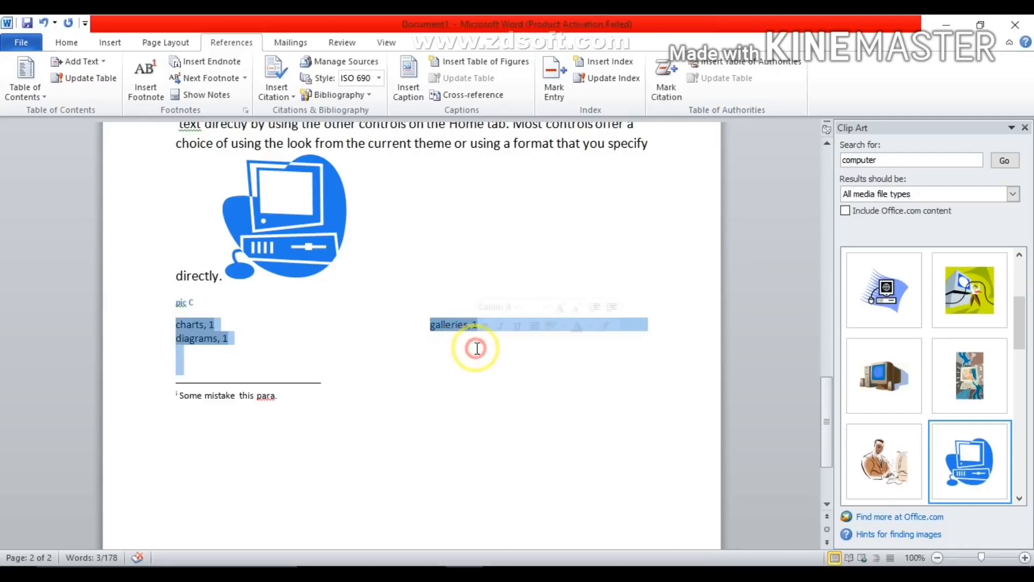
- Mark the word "designed" in the "On the Insert tab" paragraph as a citation in the Cases category
{"action": "left_click_drag", "start_coordinate": [825, 432], "coordinate": [828, 214]}
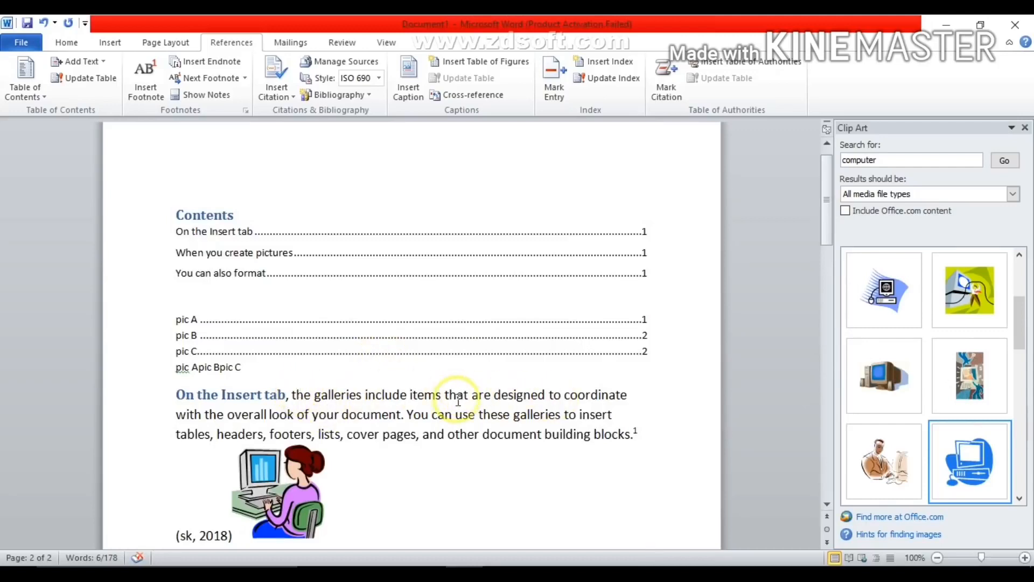
{"action": "left_click_drag", "start_coordinate": [497, 395], "coordinate": [543, 397]}
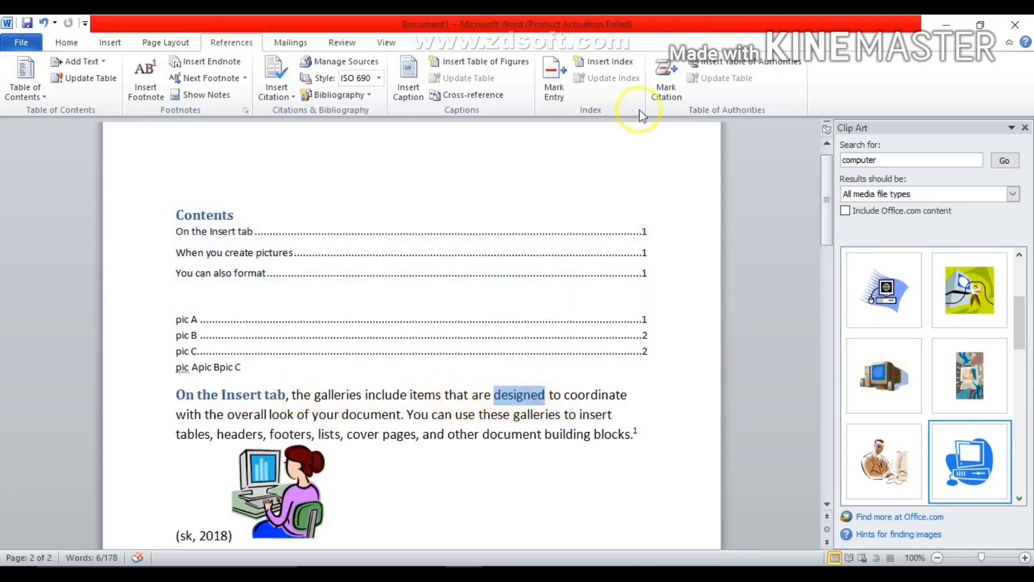
{"action": "left_click", "coordinate": [671, 72]}
{"action": "left_click", "coordinate": [621, 241]}
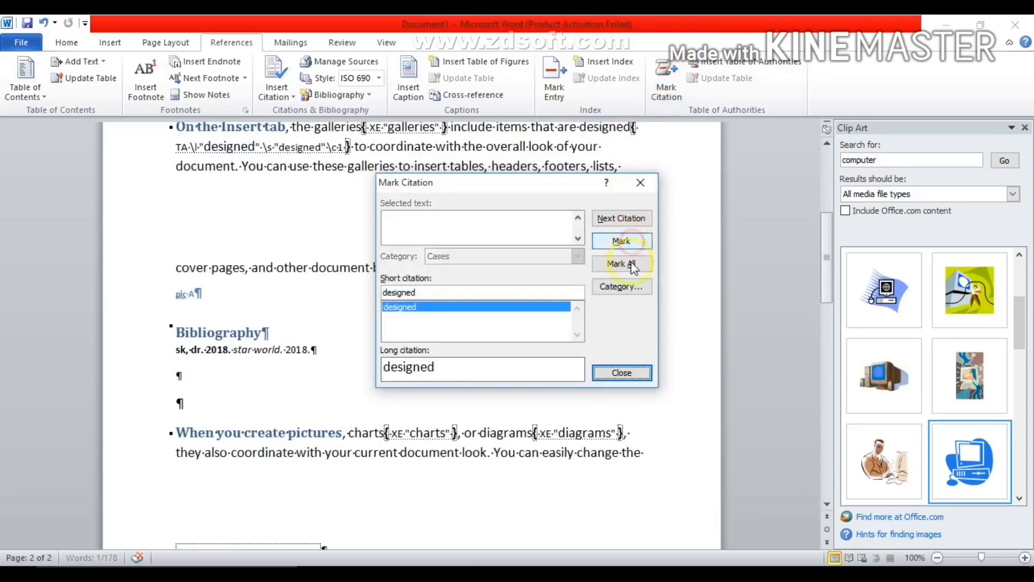
{"action": "left_click", "coordinate": [624, 373]}
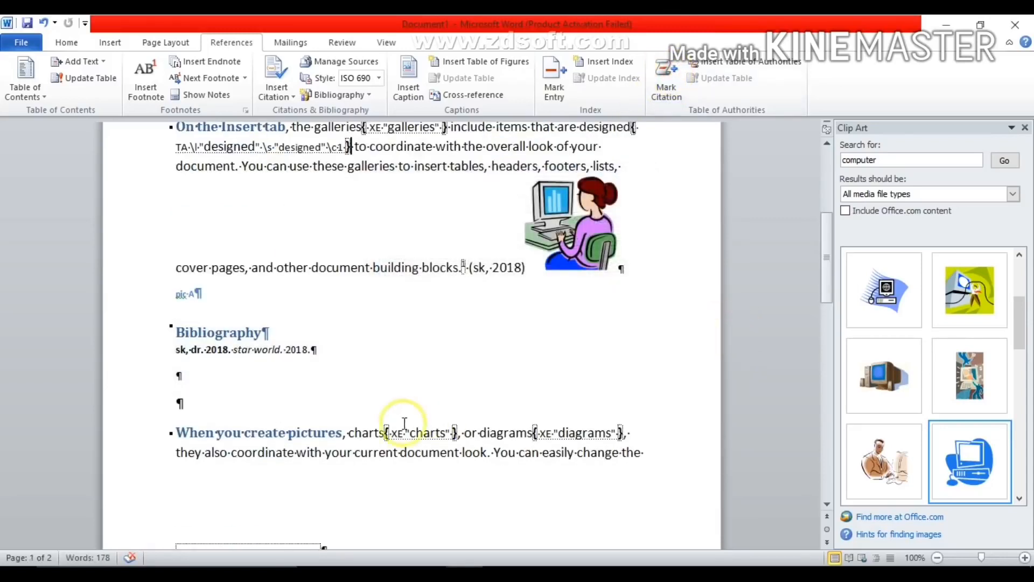
- Mark the word "current" in the "When you create pictures" paragraph as a Cases citation and hide the formatting symbols
{"action": "left_click_drag", "start_coordinate": [355, 453], "coordinate": [399, 456]}
{"action": "left_click", "coordinate": [666, 81]}
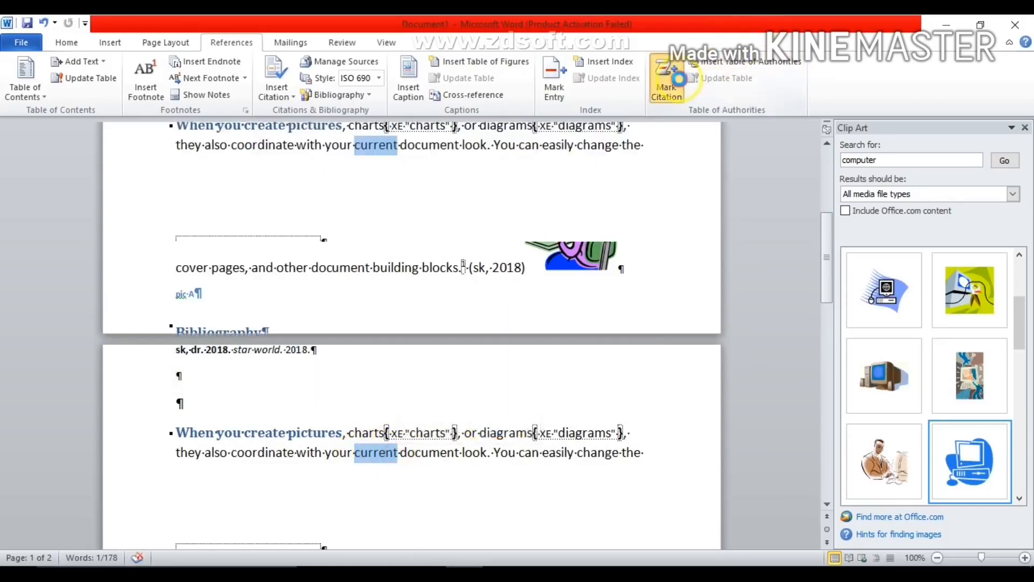
{"action": "left_click", "coordinate": [622, 241]}
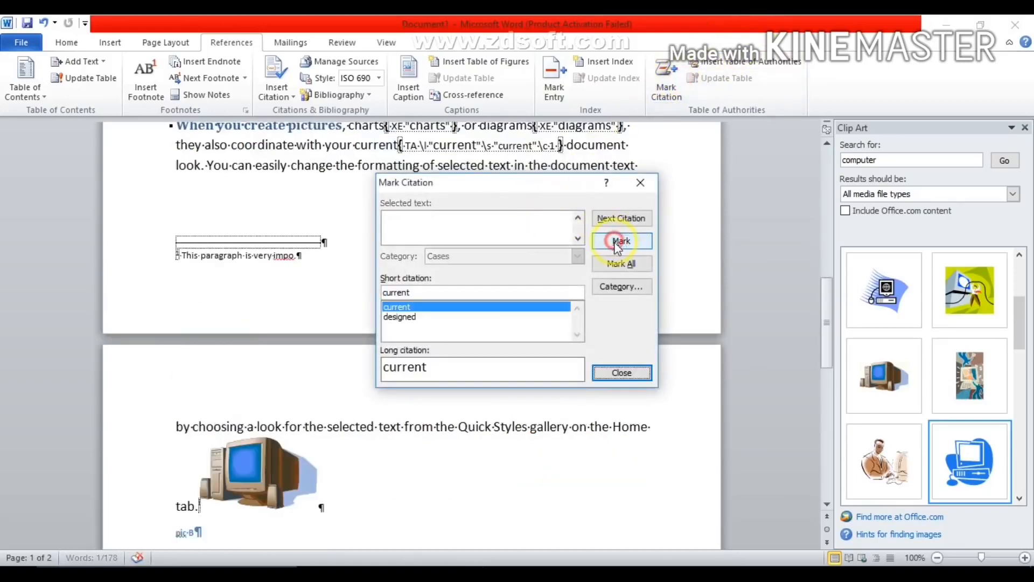
{"action": "left_click", "coordinate": [622, 372]}
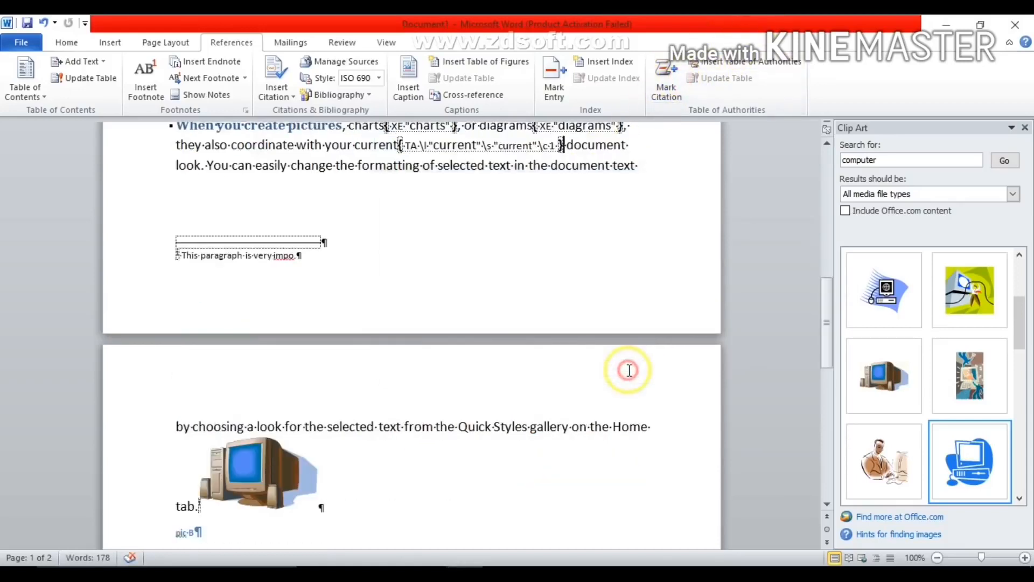
{"action": "left_click", "coordinate": [60, 43]}
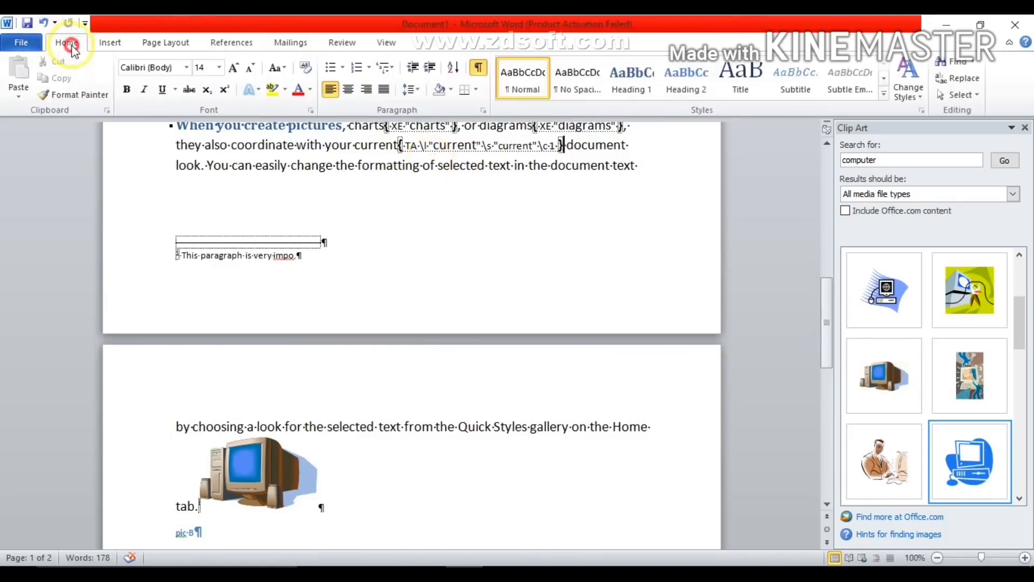
{"action": "left_click", "coordinate": [476, 69]}
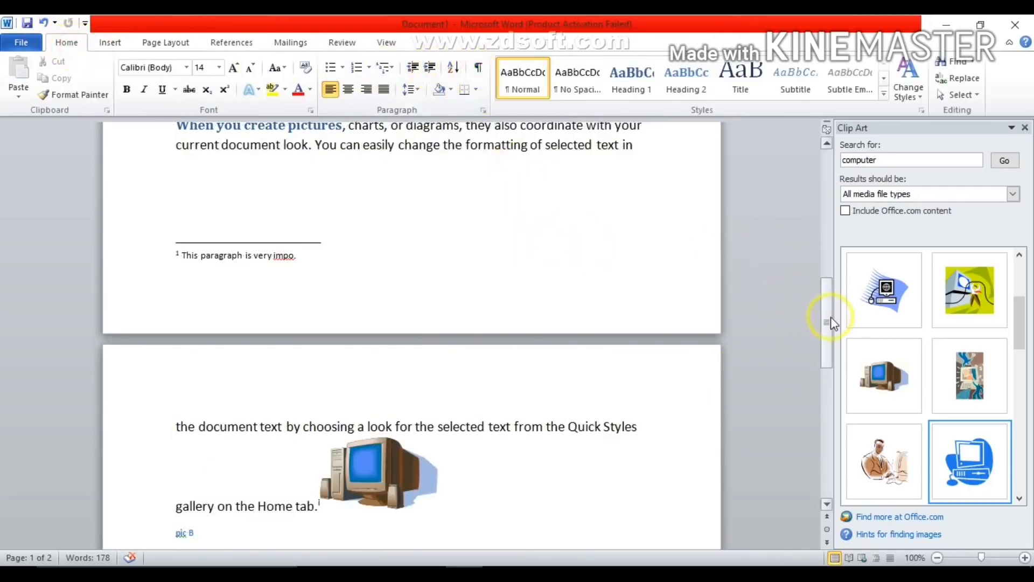
- Add two blank lines below the "pic Apic Bpic C" cross-reference line and place the cursor on the first one
{"action": "left_click_drag", "start_coordinate": [831, 323], "coordinate": [832, 191]}
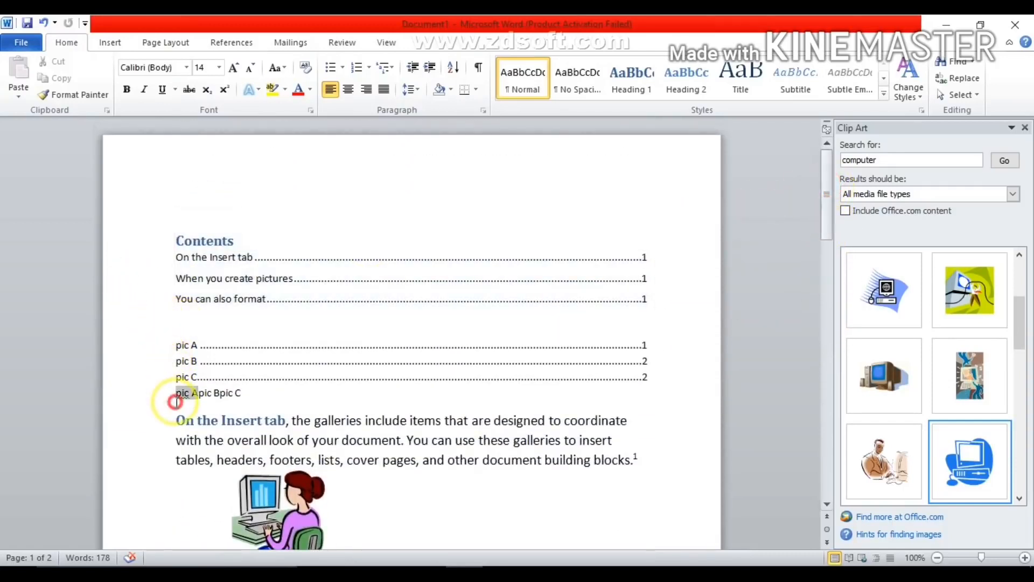
{"action": "left_click", "coordinate": [176, 401]}
{"action": "left_click", "coordinate": [261, 397]}
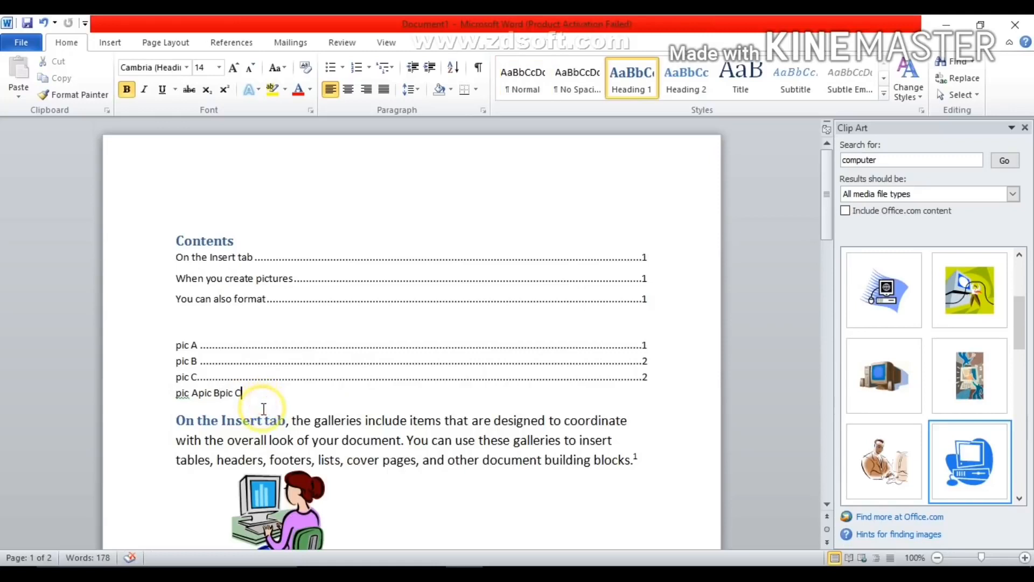
{"action": "key", "text": "Return"}
{"action": "key", "text": "Return"}
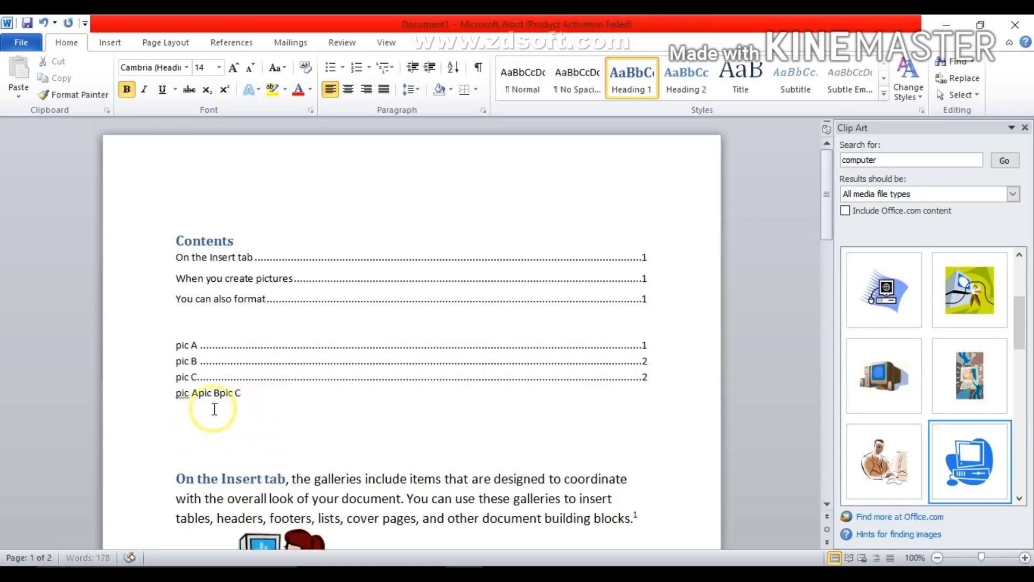
{"action": "left_click", "coordinate": [176, 431]}
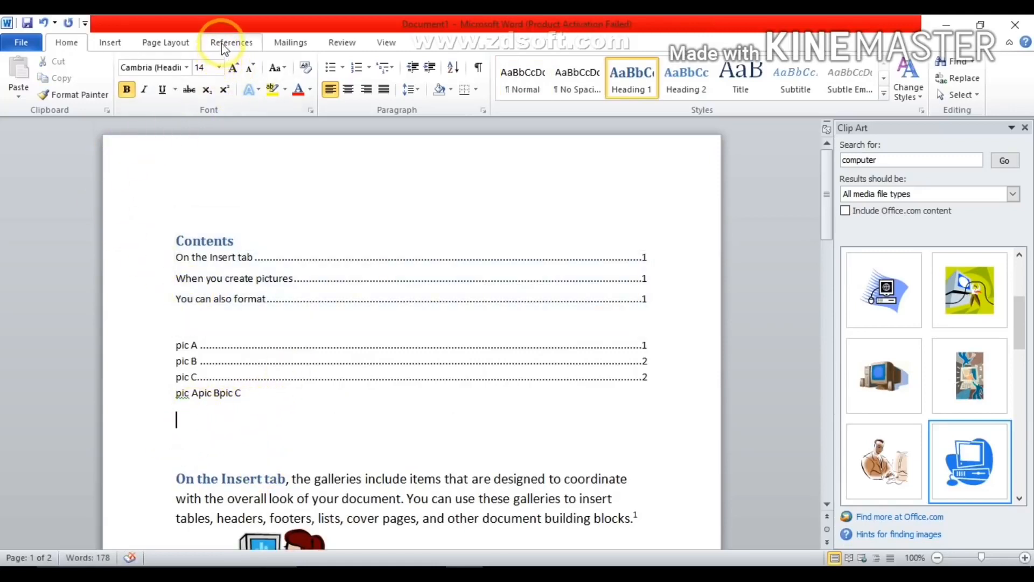
- Insert a table of authorities for all categories on the blank line, with a dotted tab leader and the From template format
{"action": "left_click", "coordinate": [225, 47]}
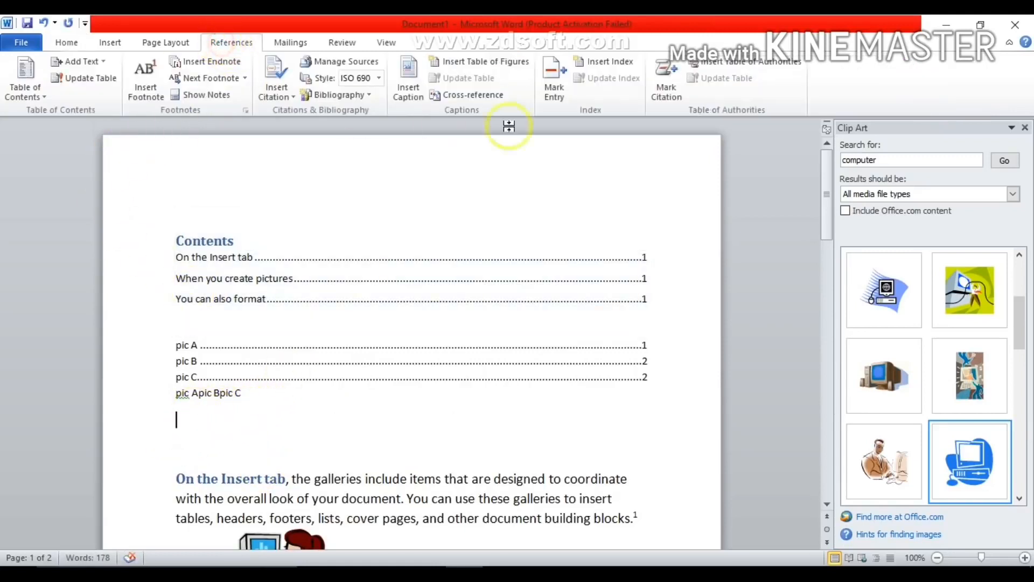
{"action": "left_click", "coordinate": [754, 66]}
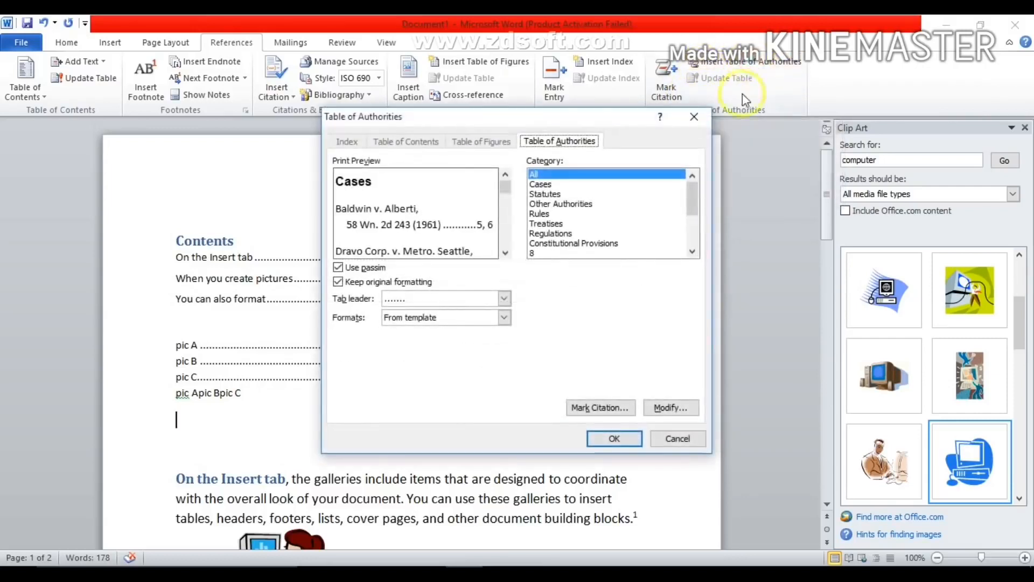
{"action": "left_click", "coordinate": [622, 439]}
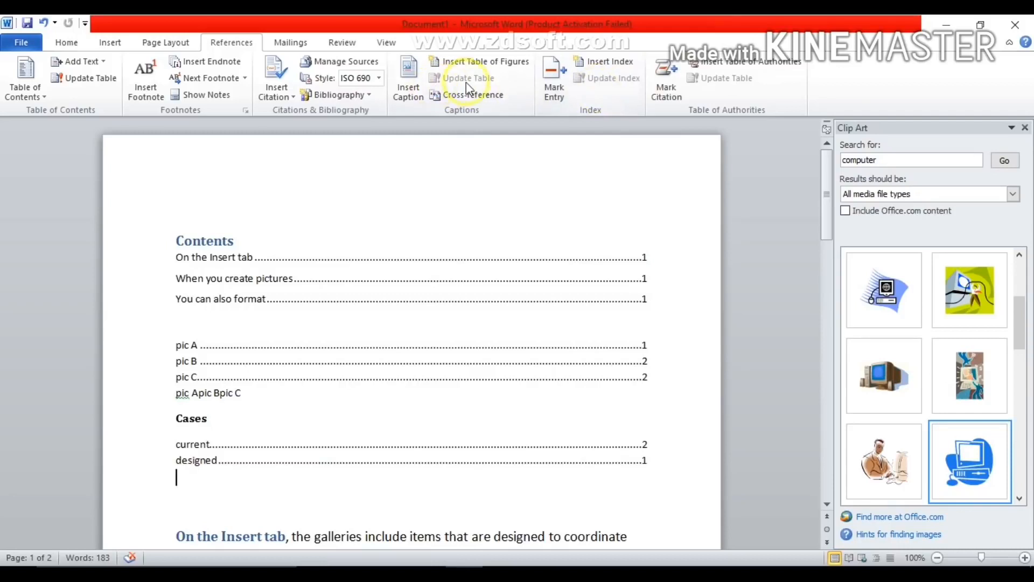
{"action": "left_click", "coordinate": [73, 86]}
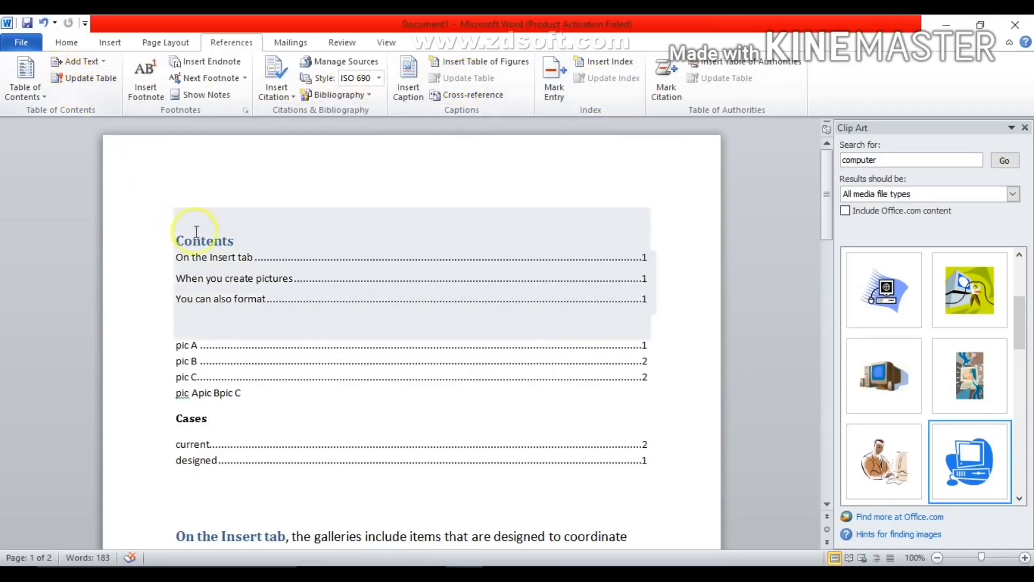
- Mark the word "document" before "building blocks" in the "On the Insert tab" paragraph as a Cases citation and hide the formatting symbols
{"action": "left_click_drag", "start_coordinate": [829, 179], "coordinate": [826, 242]}
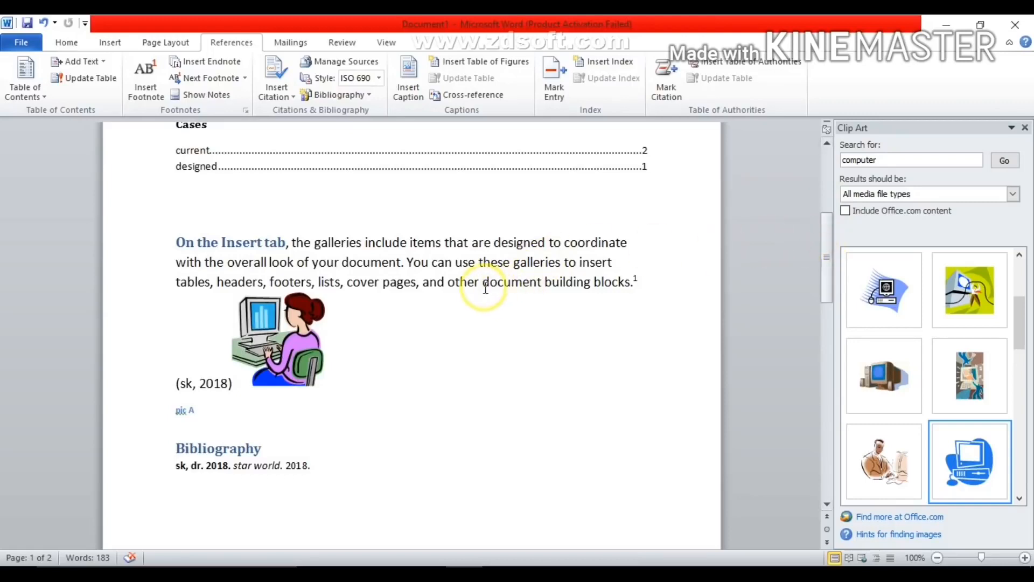
{"action": "left_click_drag", "start_coordinate": [483, 284], "coordinate": [542, 287]}
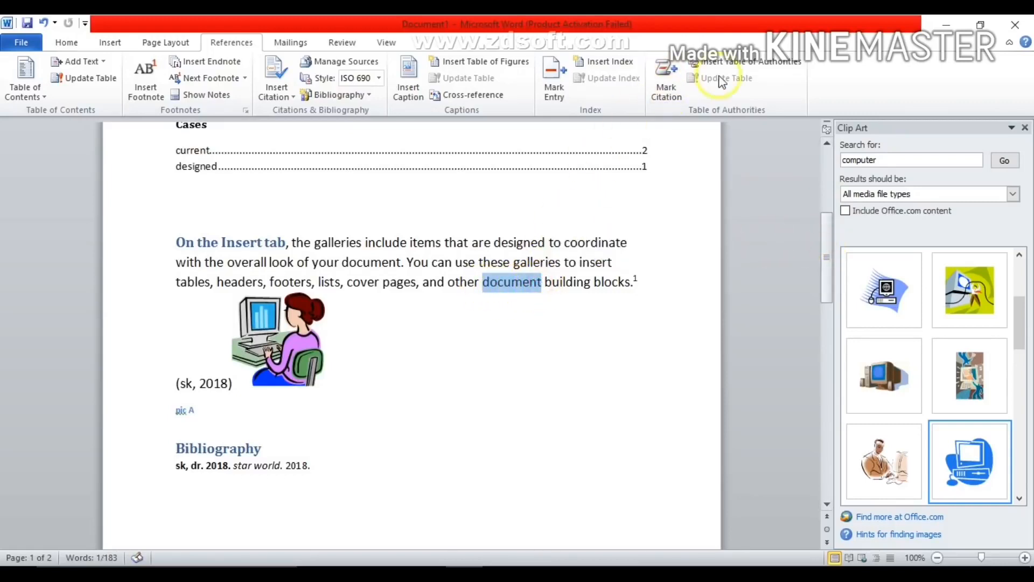
{"action": "left_click", "coordinate": [681, 97]}
{"action": "left_click", "coordinate": [622, 240]}
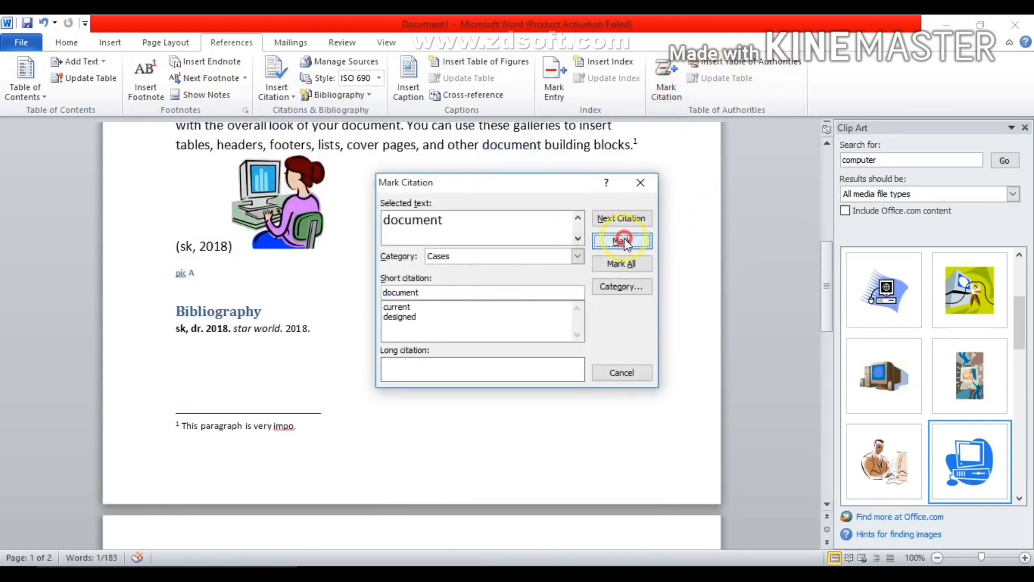
{"action": "left_click", "coordinate": [622, 373]}
{"action": "left_click", "coordinate": [70, 42]}
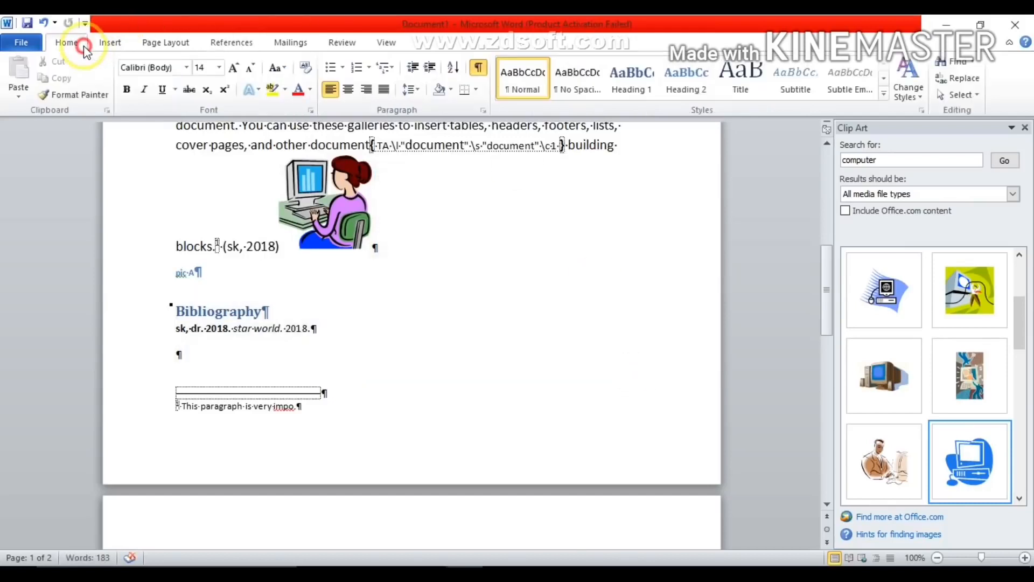
{"action": "left_click", "coordinate": [481, 70]}
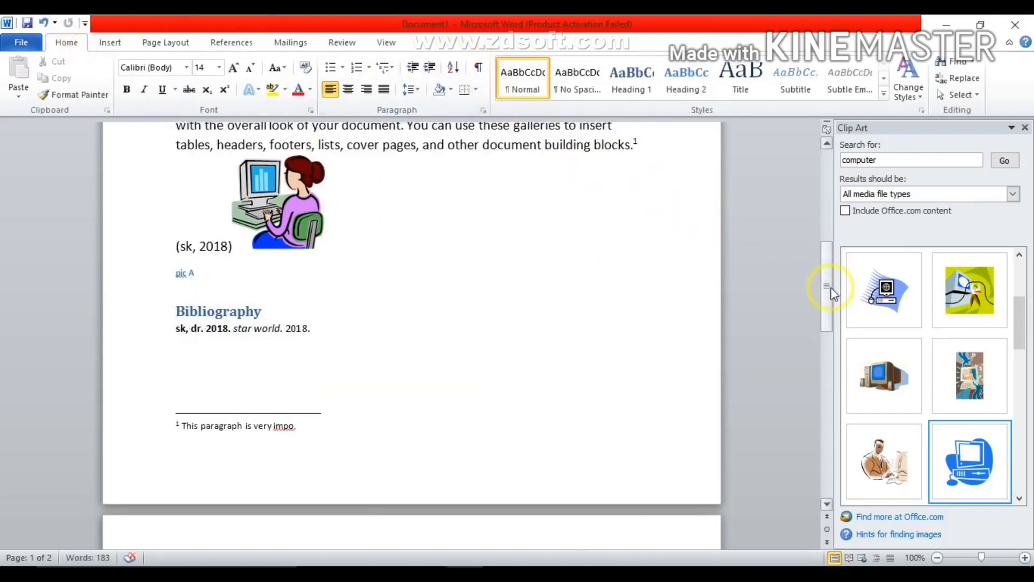
- Update the table of authorities under the Cases heading to include the newly marked citation
{"action": "left_click_drag", "start_coordinate": [831, 287], "coordinate": [831, 192]}
{"action": "left_click", "coordinate": [364, 460]}
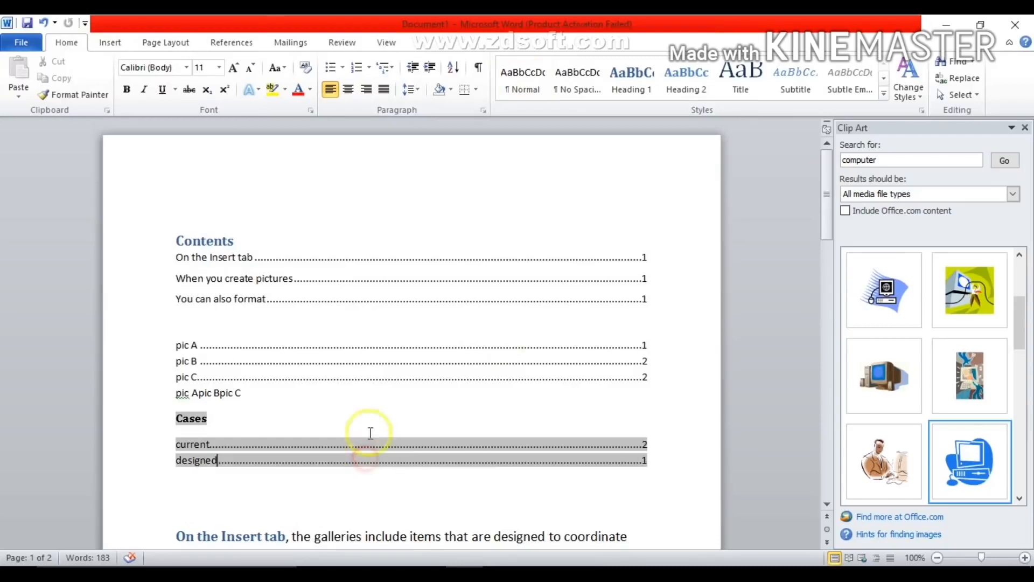
{"action": "left_click", "coordinate": [229, 40]}
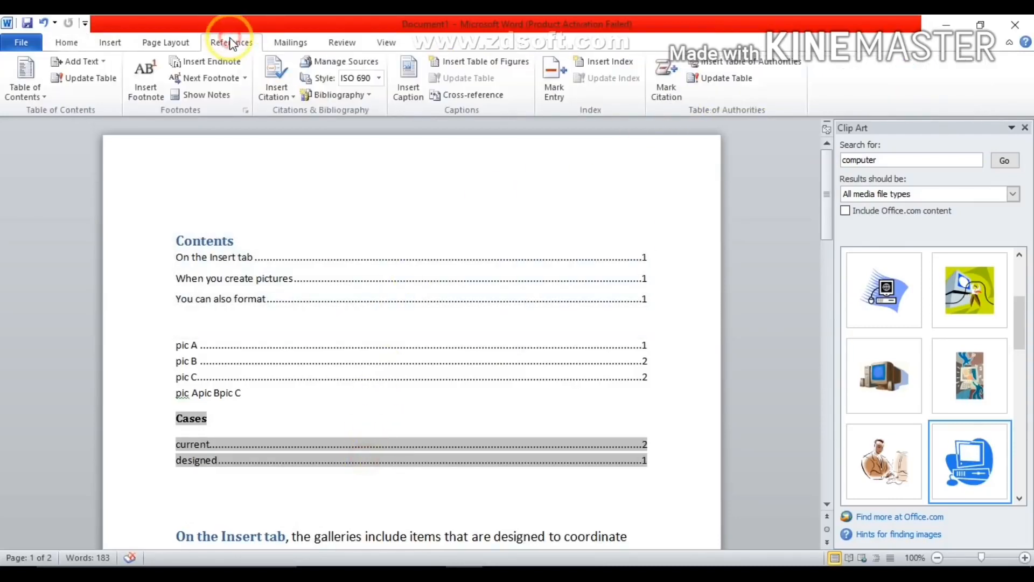
{"action": "left_click", "coordinate": [731, 78]}
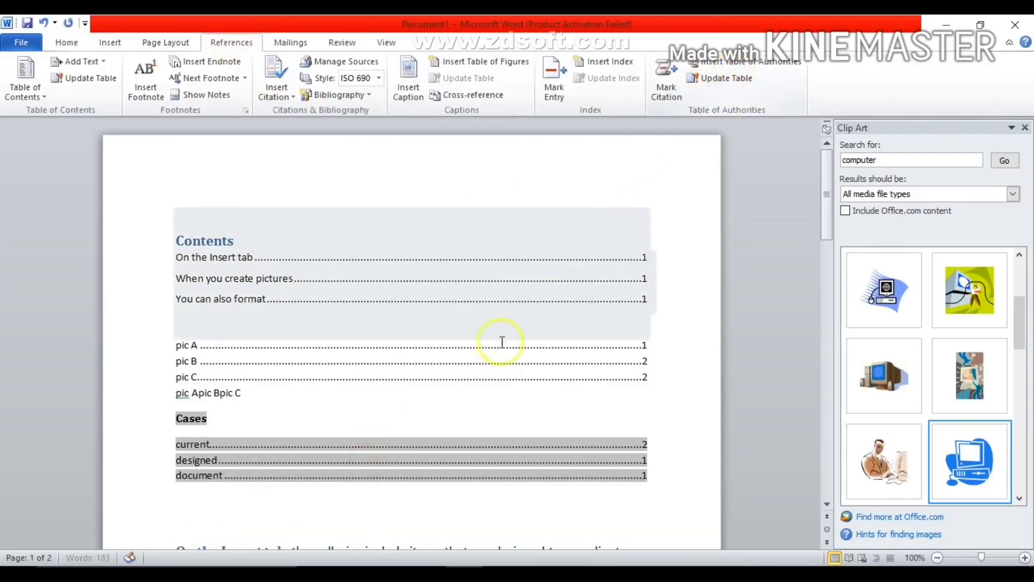
{"action": "left_click", "coordinate": [189, 461]}
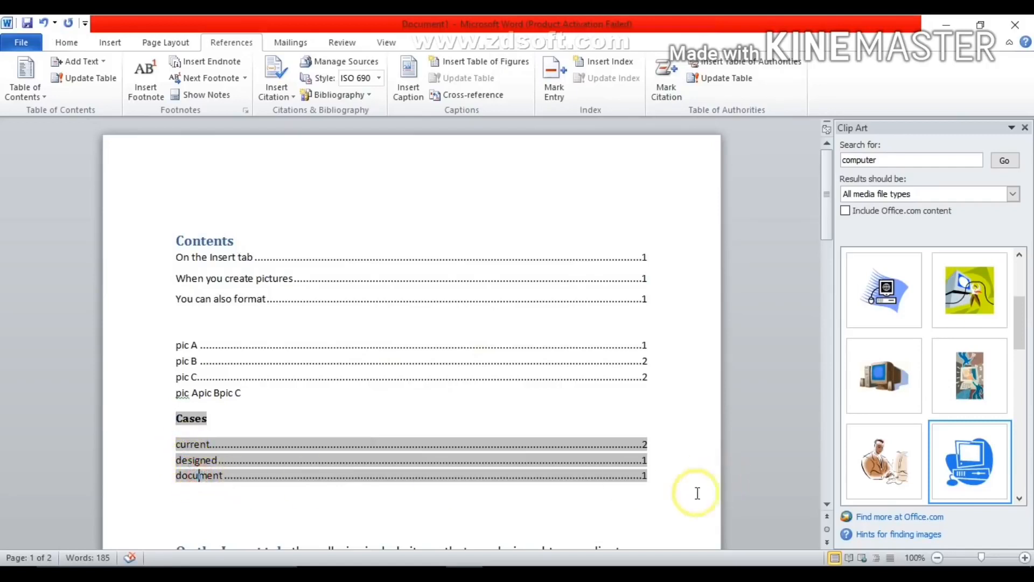